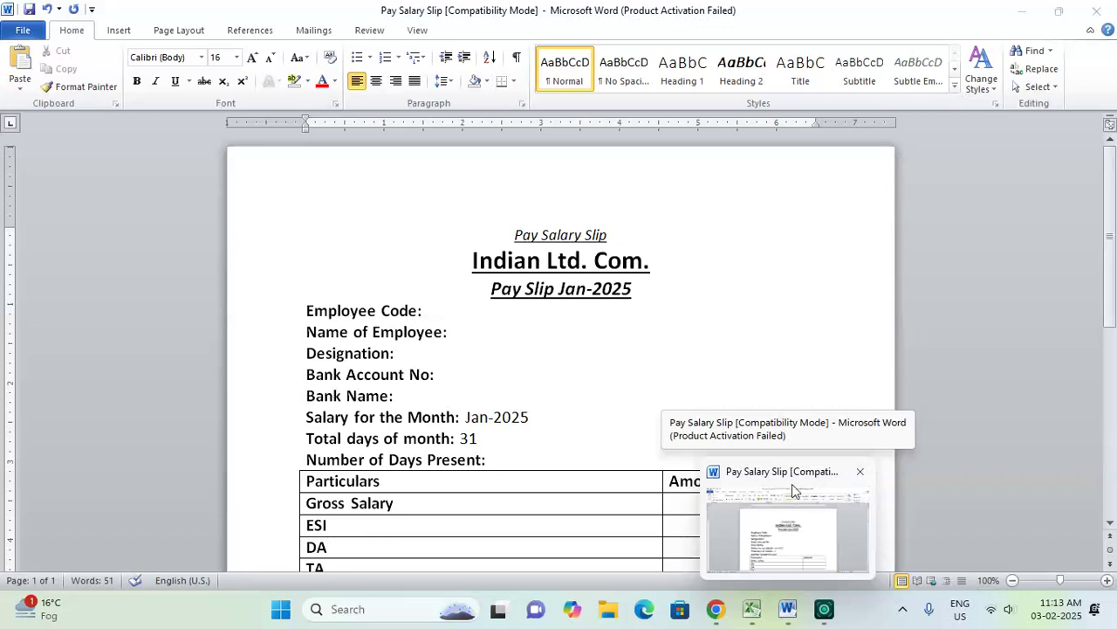
Examine the Word pay slip's employee fields, particulars table and signature area alongside the column headers of the Excel salary sheet.
{"action": "mouse_move", "coordinate": [825, 609]}
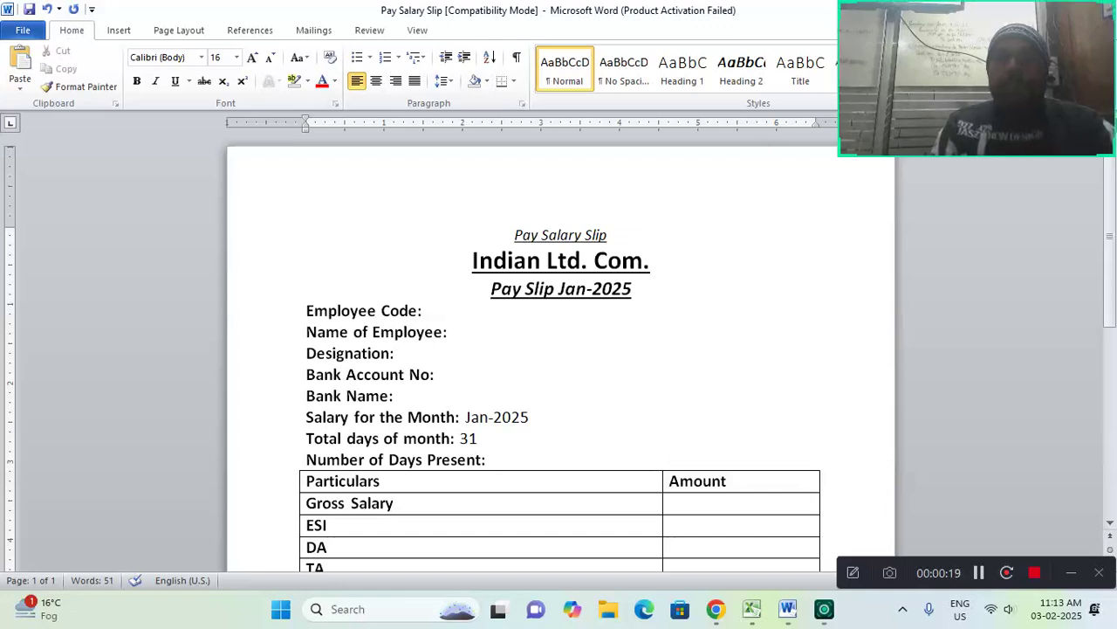
{"action": "left_click_drag", "start_coordinate": [891, 19], "coordinate": [899, 94]}
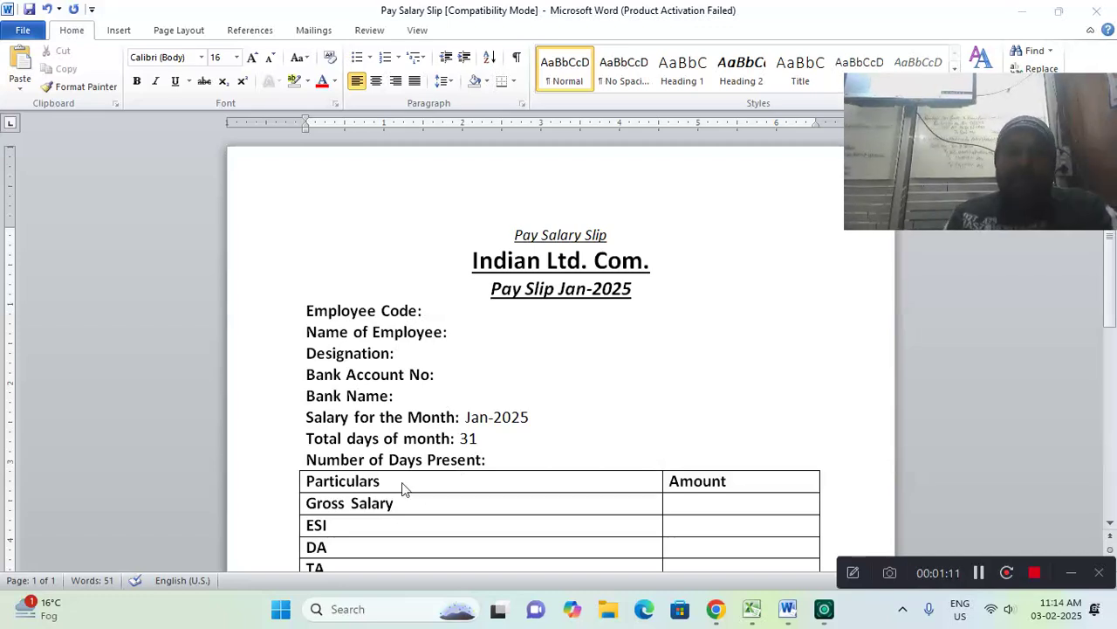
{"action": "left_click_drag", "start_coordinate": [1116, 254], "coordinate": [1115, 295]}
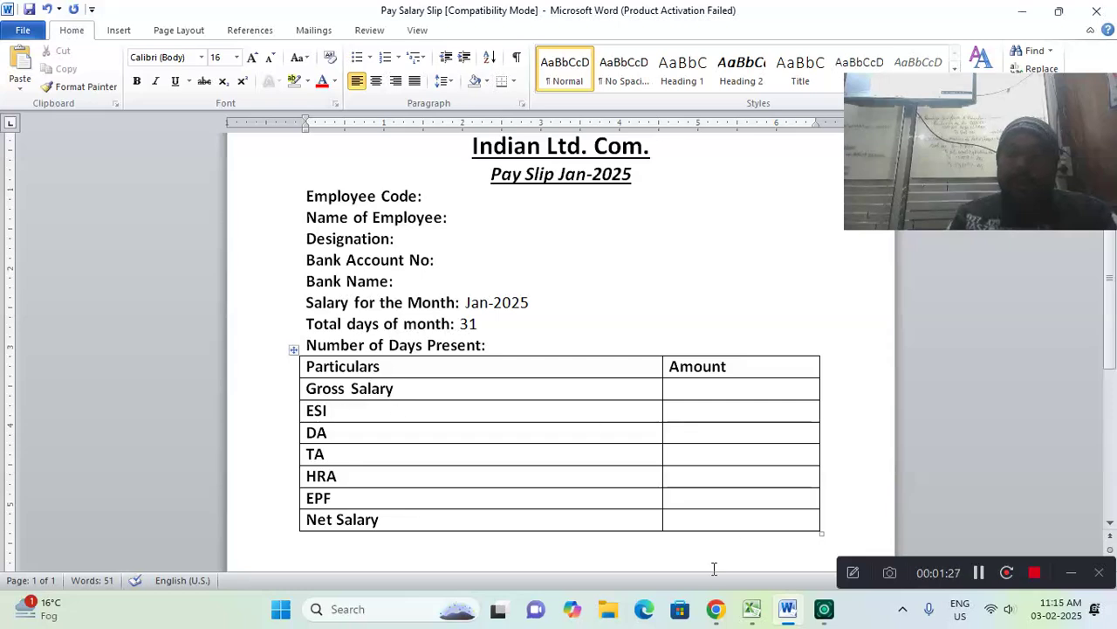
{"action": "left_click", "coordinate": [788, 608]}
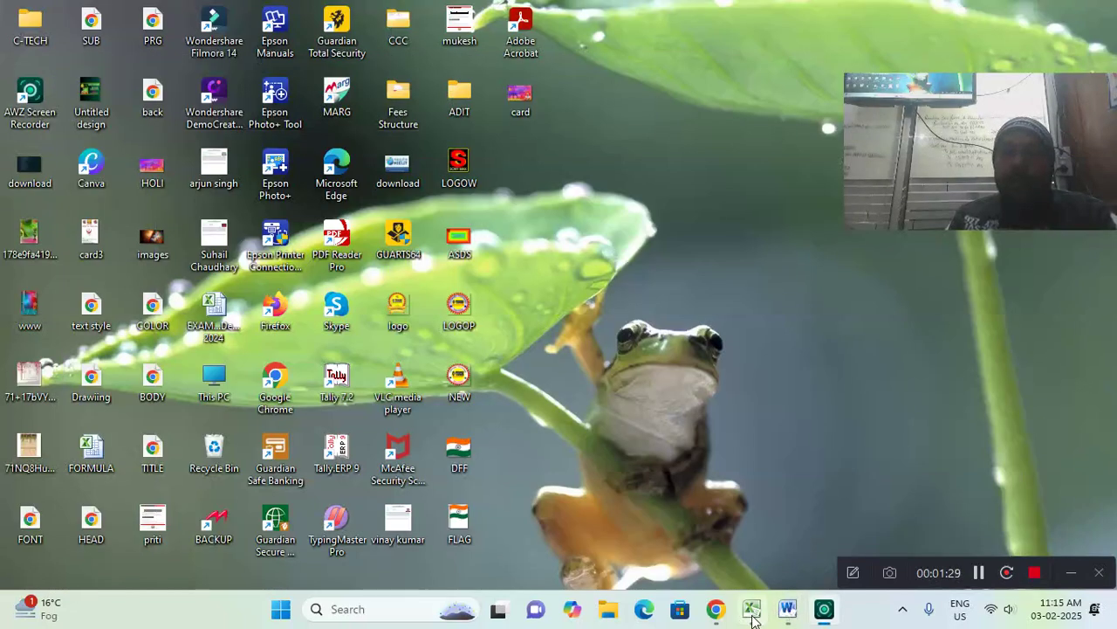
{"action": "left_click", "coordinate": [752, 618]}
{"action": "mouse_move", "coordinate": [786, 614]}
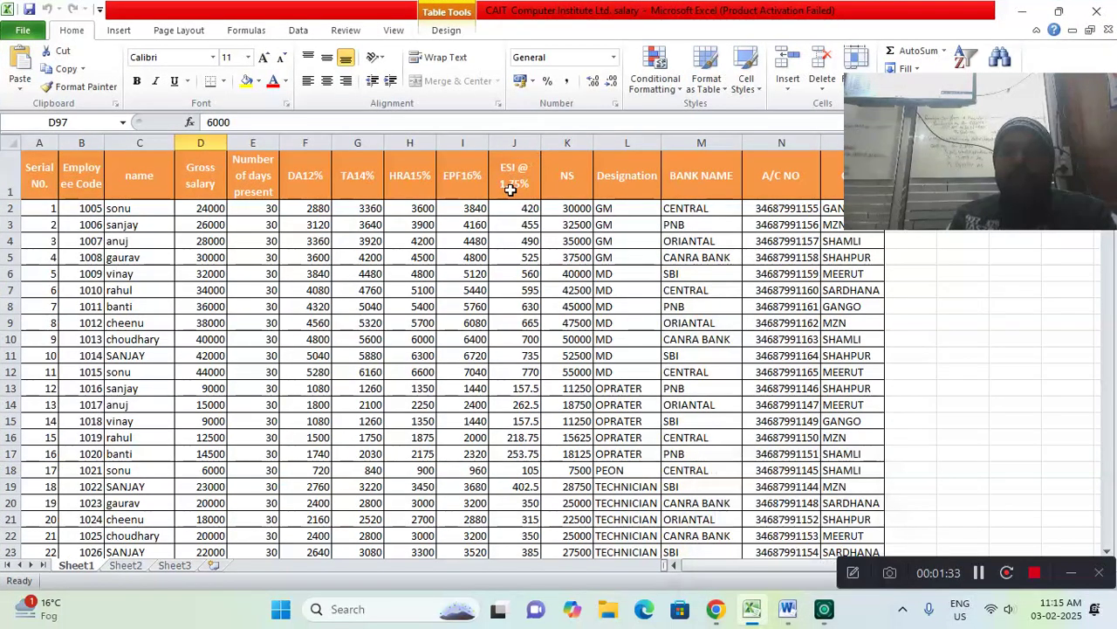
{"action": "left_click", "coordinate": [789, 610]}
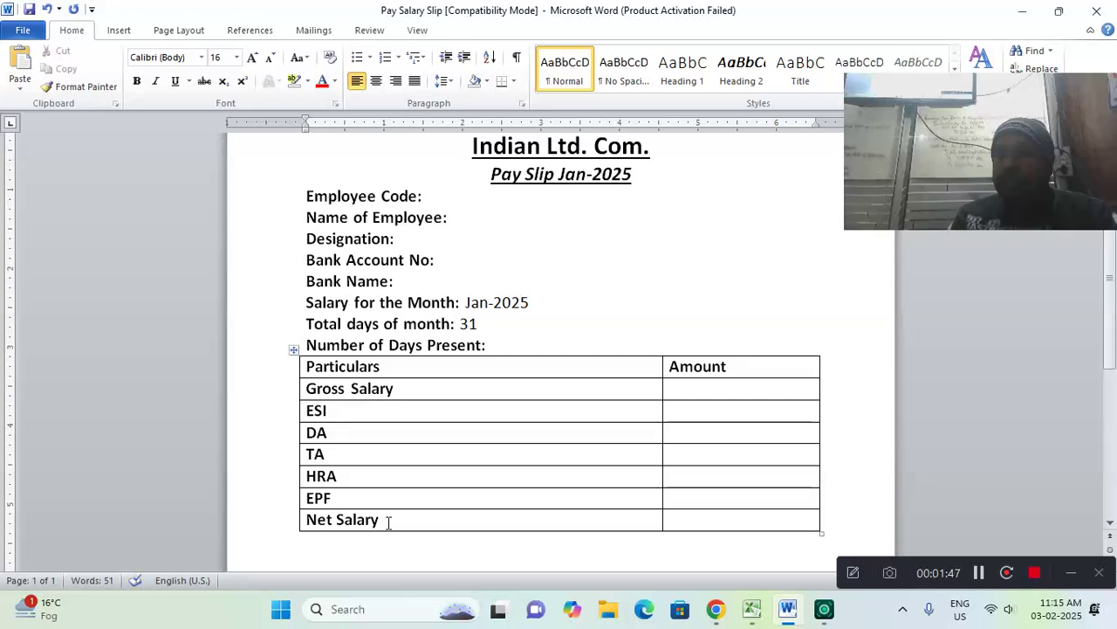
{"action": "left_click_drag", "start_coordinate": [1113, 301], "coordinate": [1115, 412]}
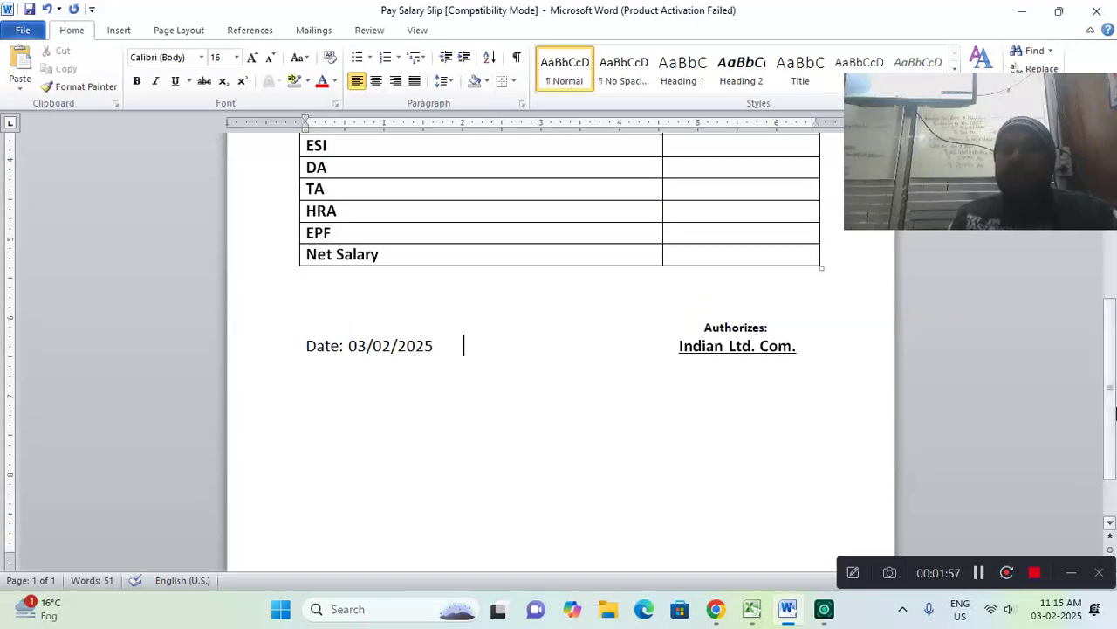
{"action": "left_click_drag", "start_coordinate": [1115, 411], "coordinate": [1115, 264]}
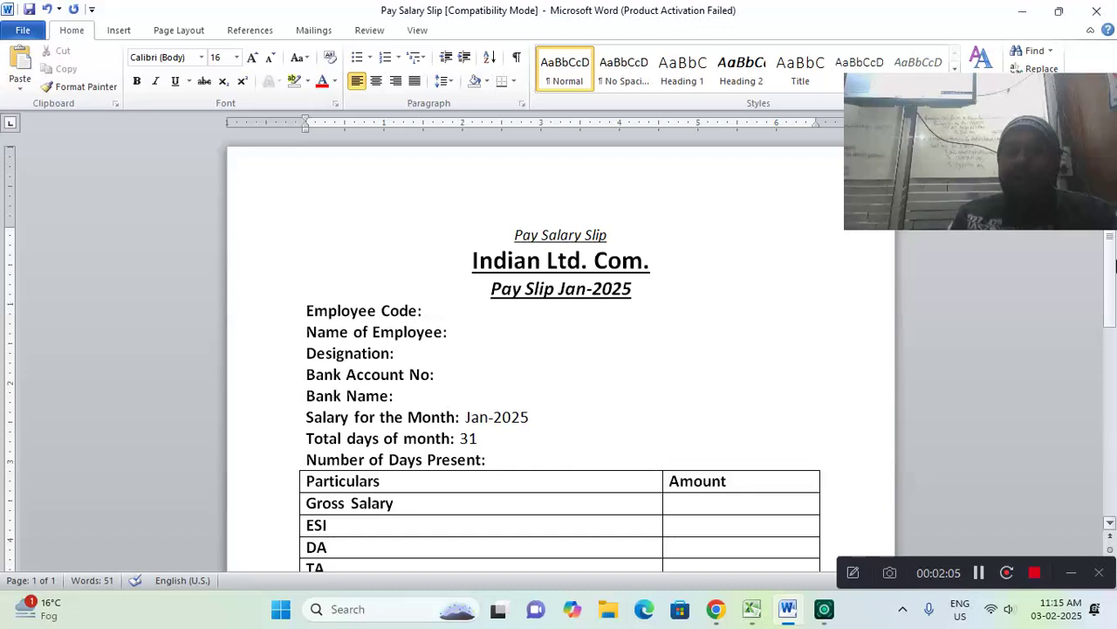
Switch to the Excel salary workbook and change the header in cell C1 to "Name of Employee".
{"action": "left_click", "coordinate": [1024, 21]}
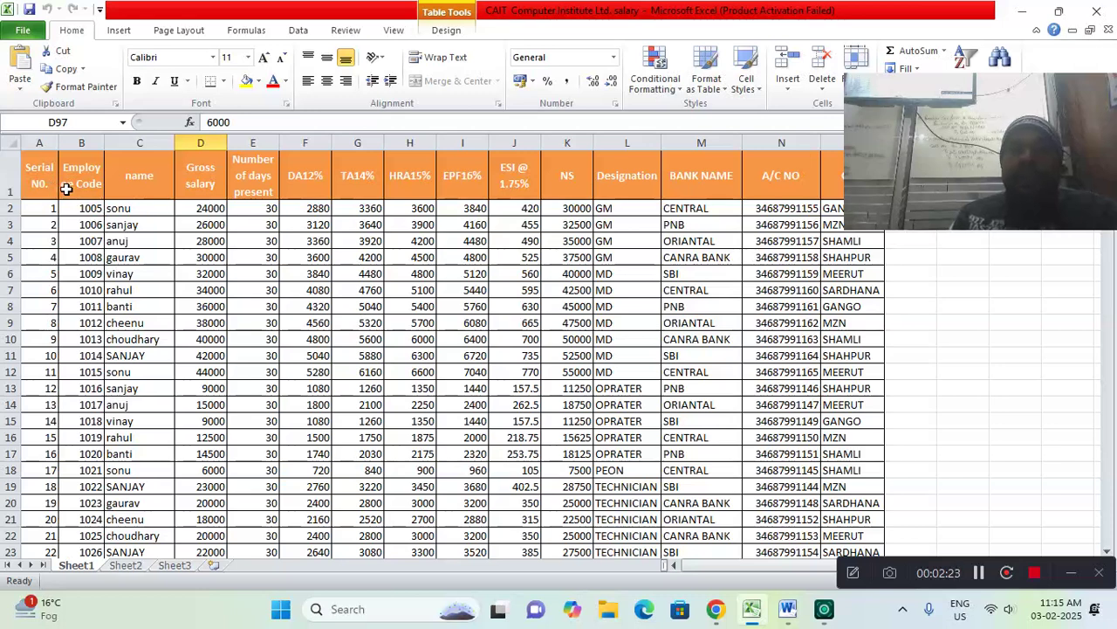
{"action": "left_click", "coordinate": [145, 187]}
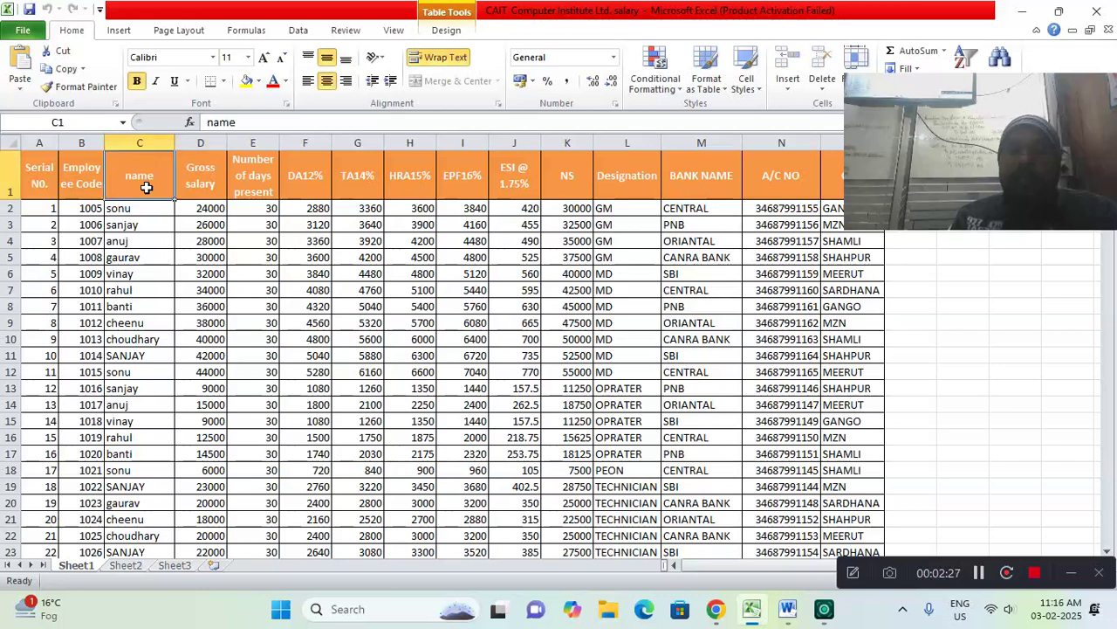
{"action": "left_click", "coordinate": [244, 124]}
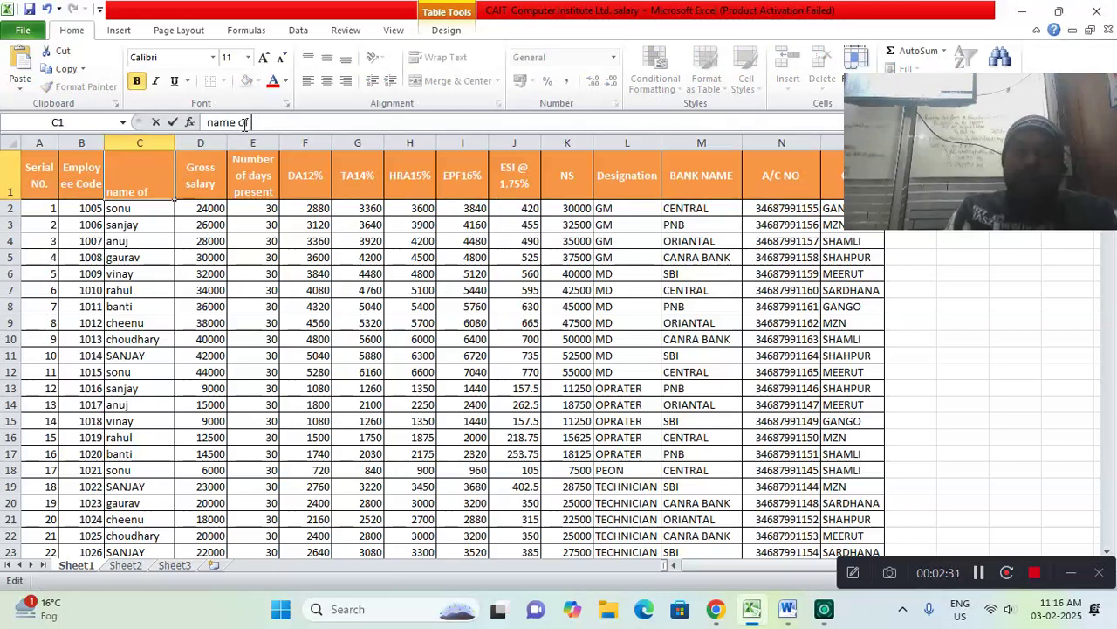
{"action": "type", "text": "of Em"}
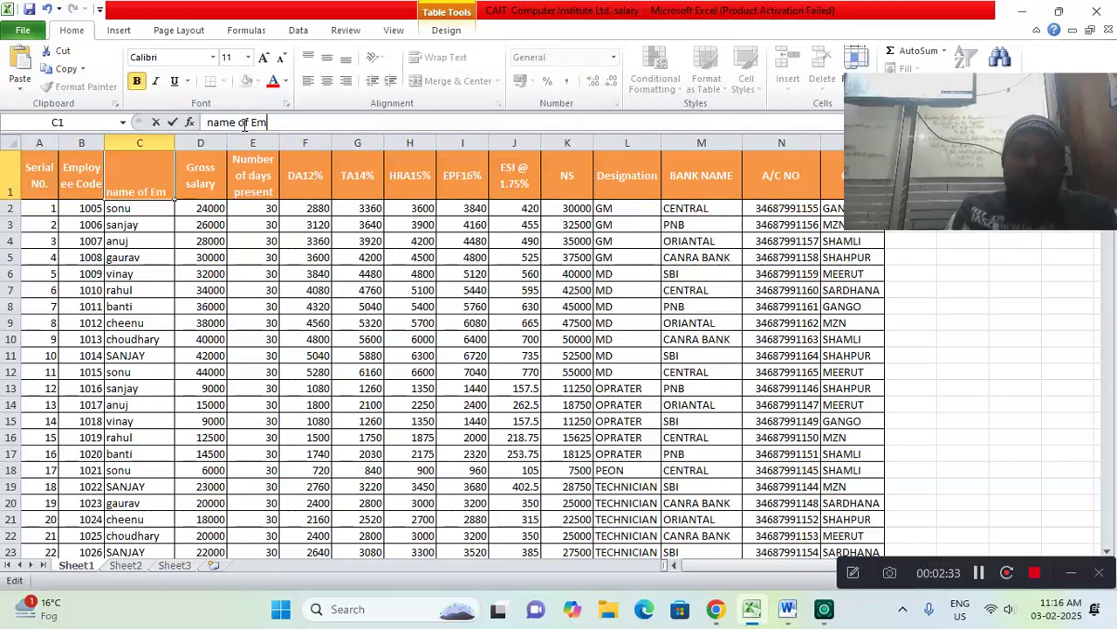
{"action": "type", "text": "p"}
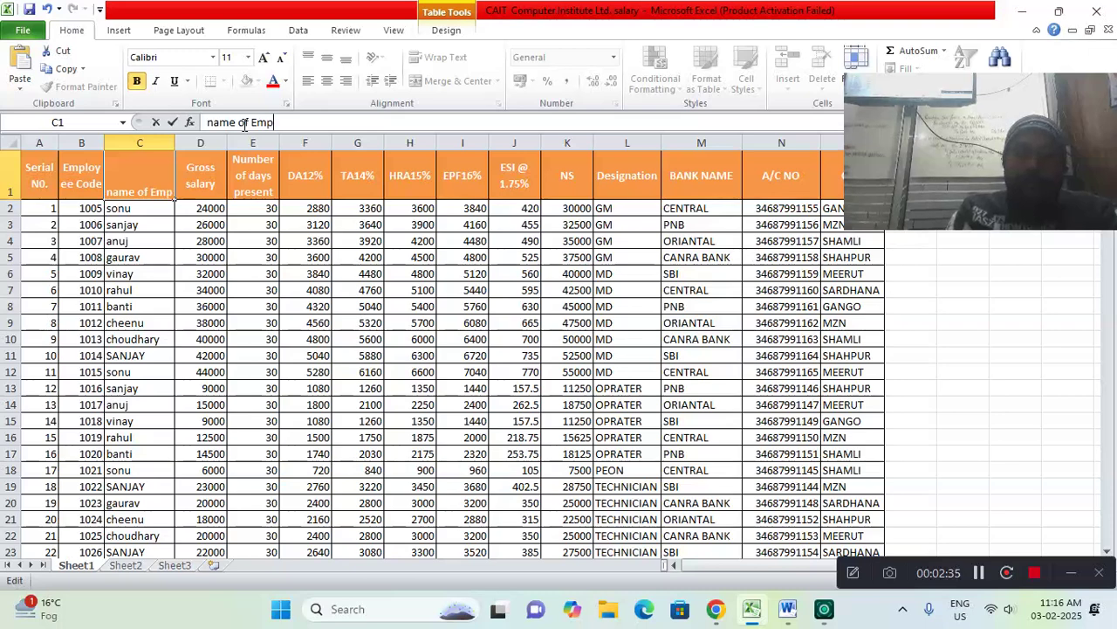
{"action": "type", "text": "loyee"}
{"action": "key", "text": "Return"}
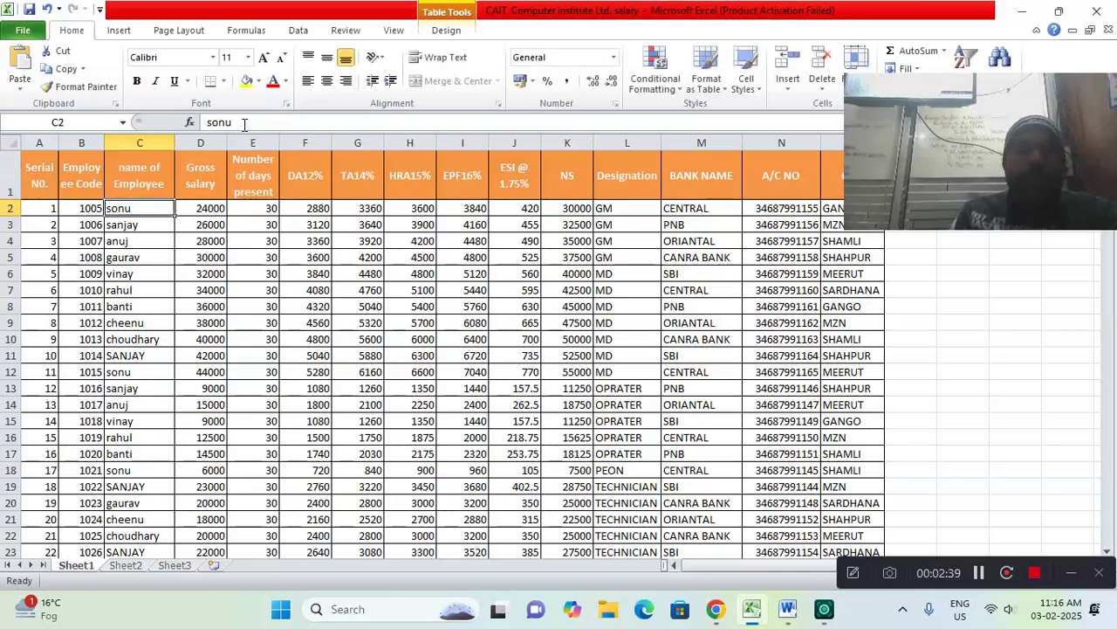
{"action": "left_click", "coordinate": [140, 168]}
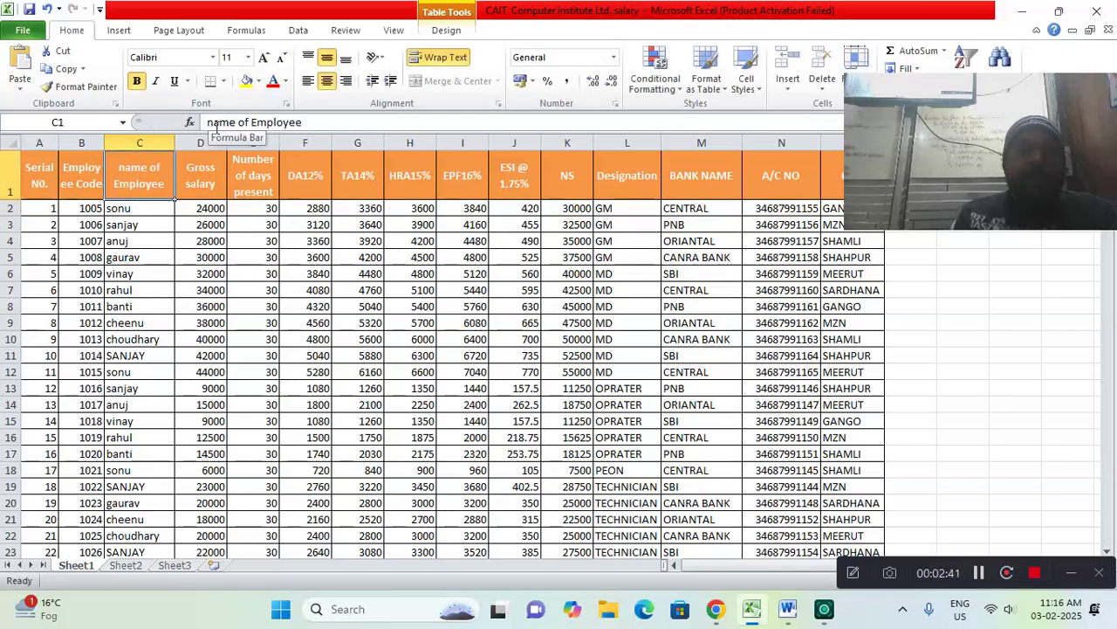
{"action": "left_click", "coordinate": [210, 123]}
{"action": "key", "text": "Delete"}
{"action": "type", "text": "N"}
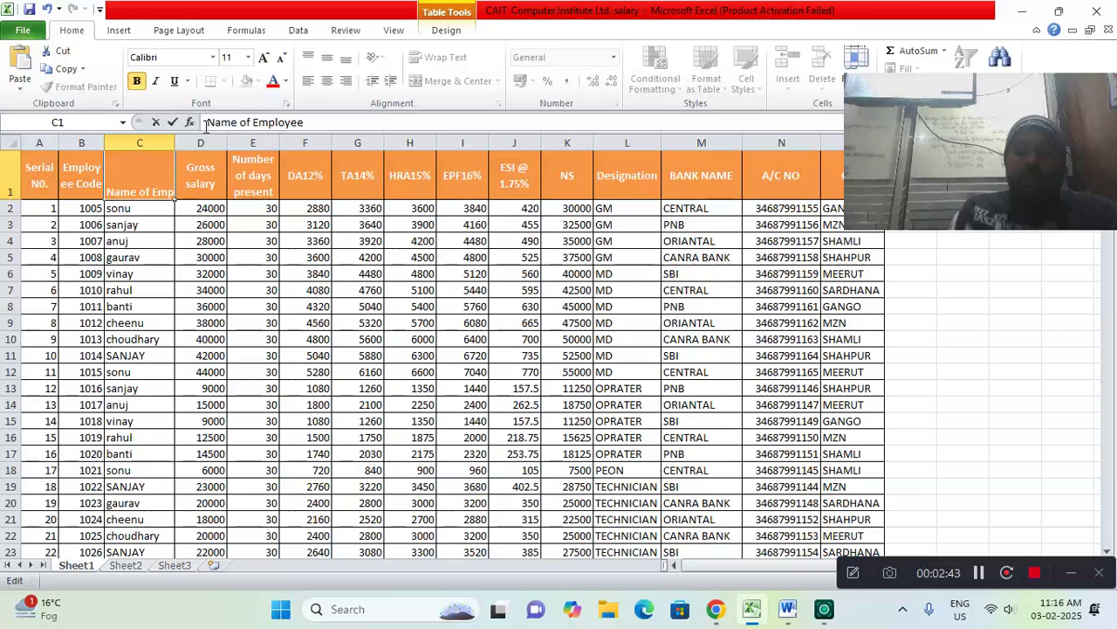
{"action": "key", "text": "Return"}
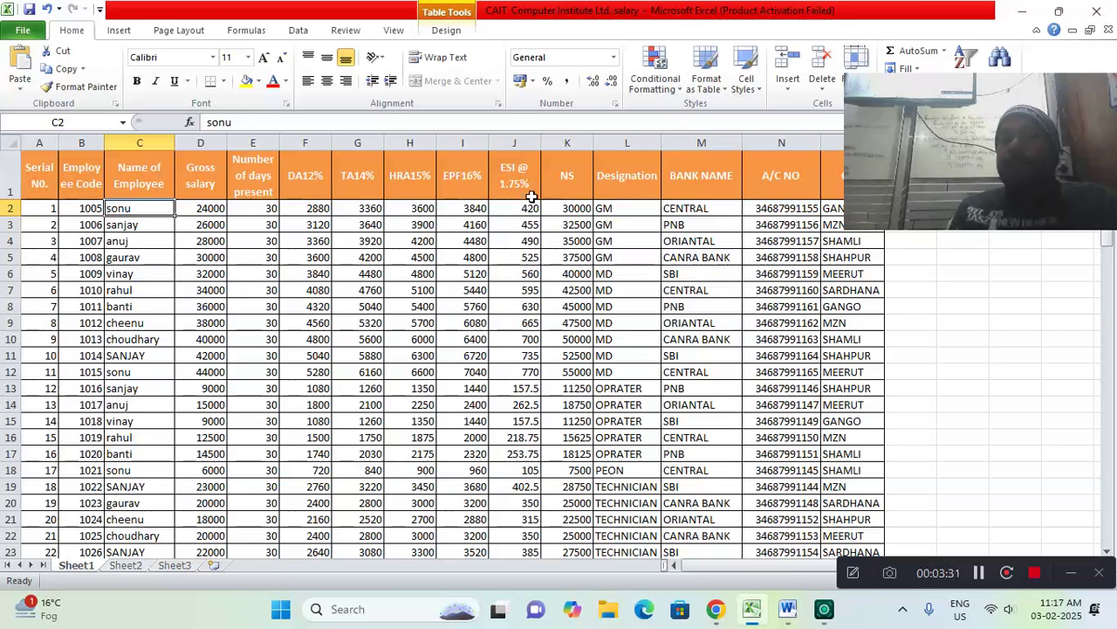
Change the "NS" column header in cell K1 to "Net Salary".
{"action": "left_click", "coordinate": [571, 188]}
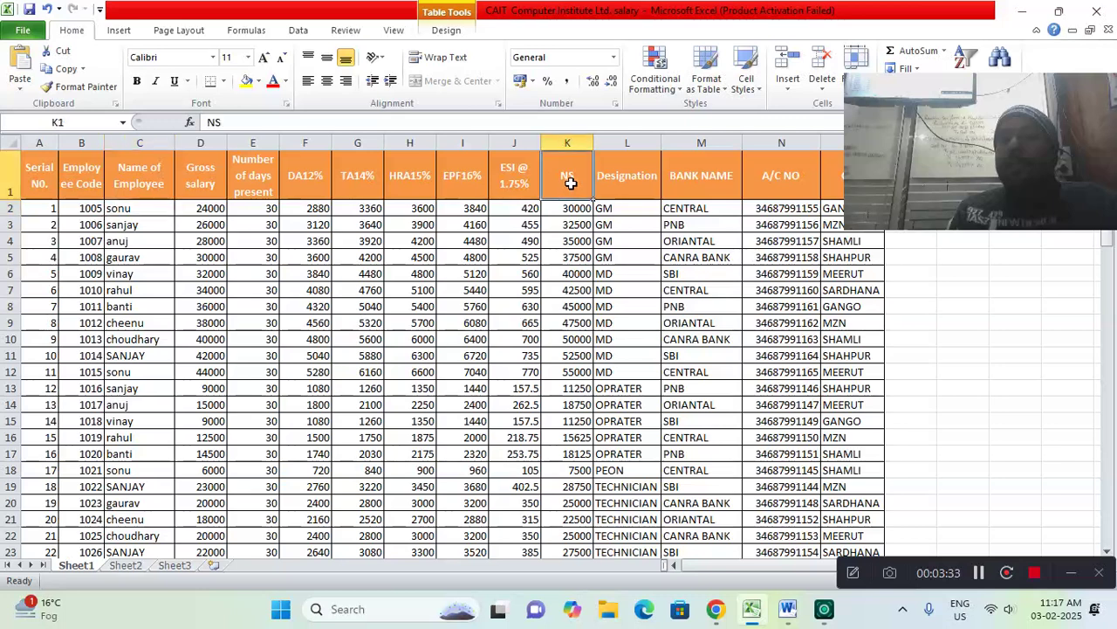
{"action": "left_click", "coordinate": [215, 122]}
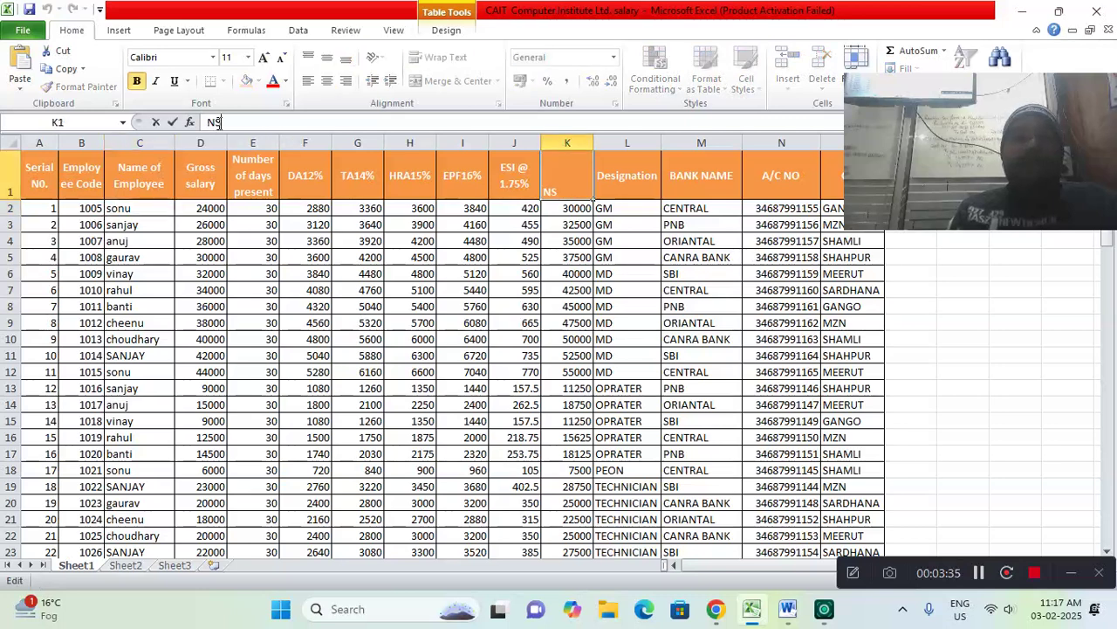
{"action": "type", "text": "et Salary"}
{"action": "key", "text": "Return"}
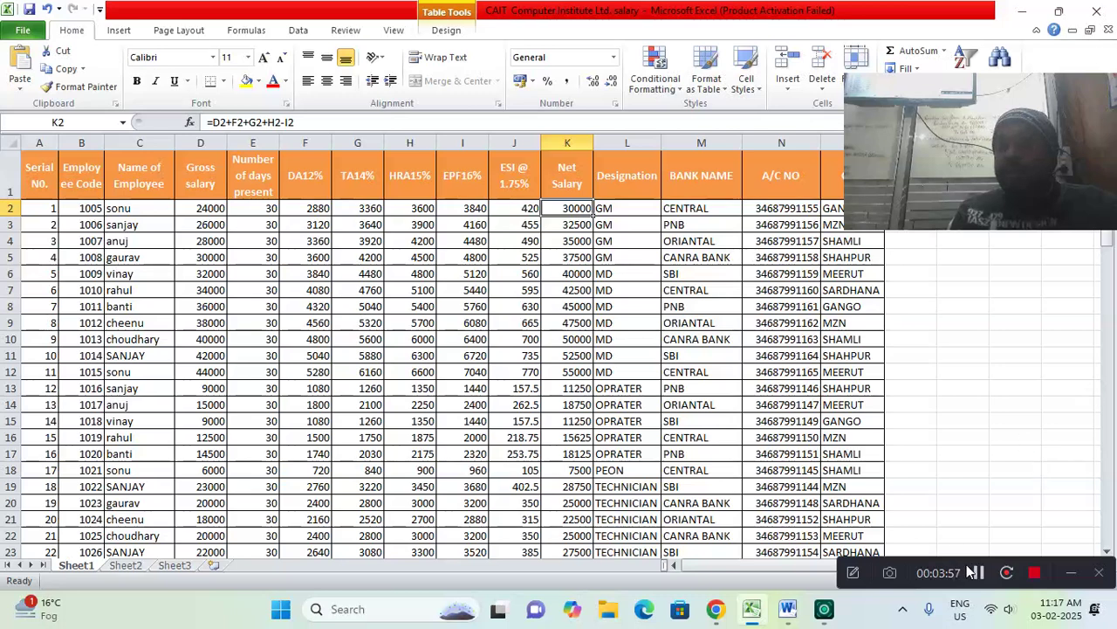
Review the salary table across to the CITY column and down to its last record, returning to the header row.
{"action": "left_click_drag", "start_coordinate": [954, 569], "coordinate": [251, 611]}
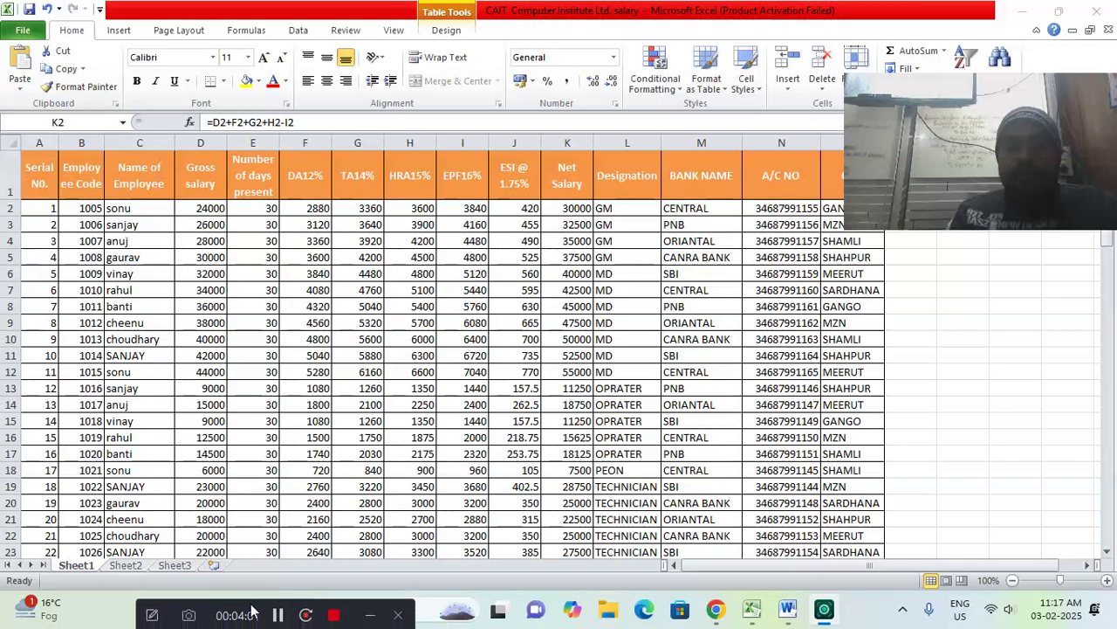
{"action": "left_click", "coordinate": [1089, 569]}
{"action": "left_click", "coordinate": [1088, 569]}
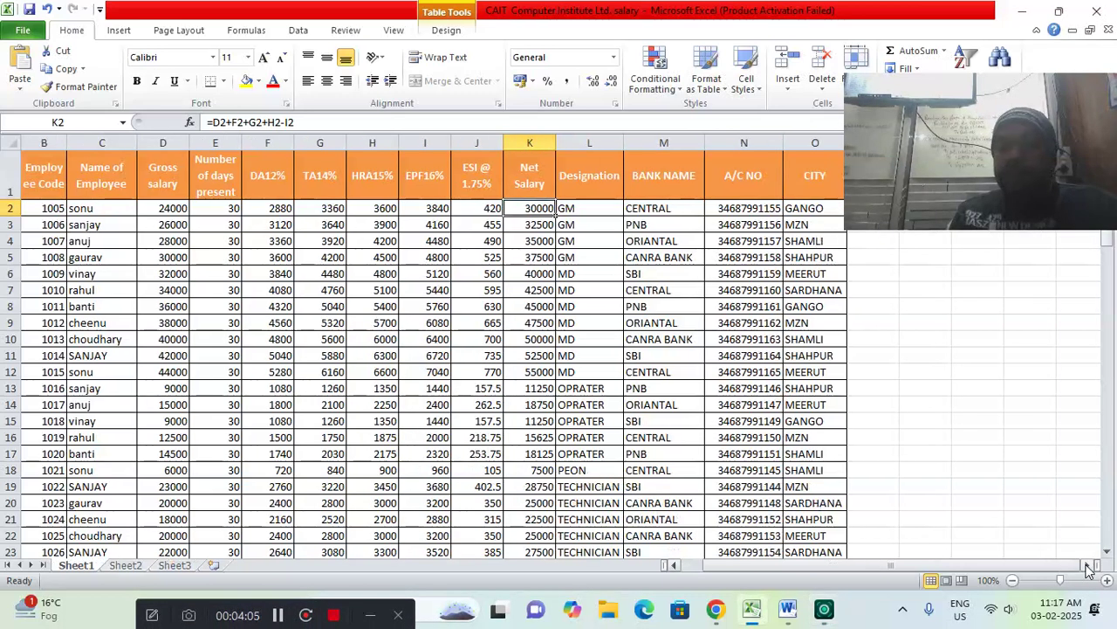
{"action": "left_click", "coordinate": [1089, 569]}
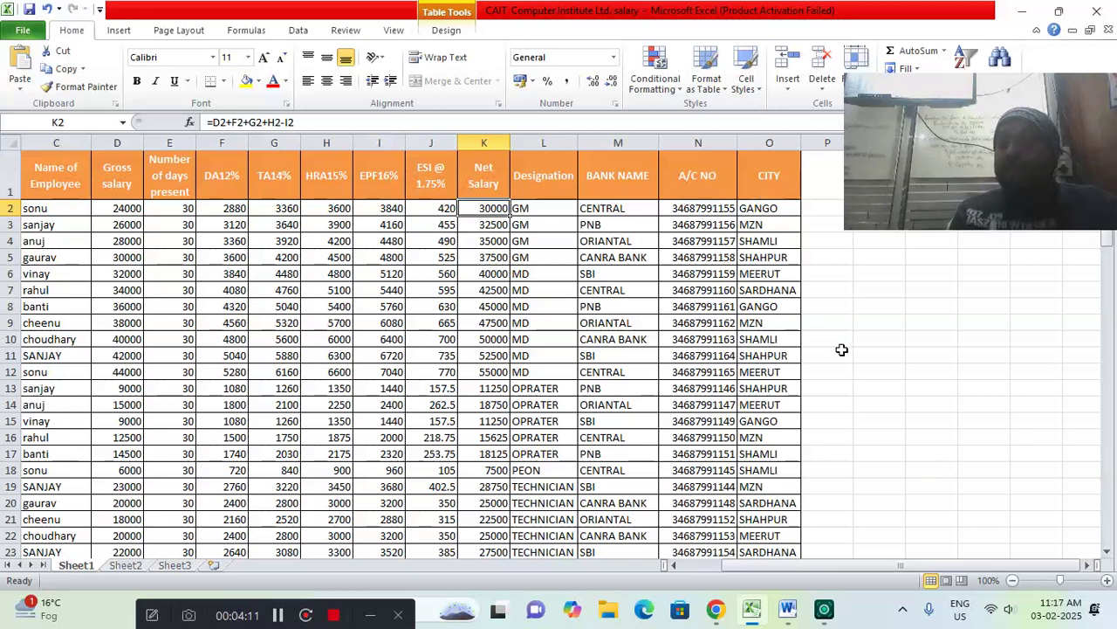
{"action": "left_click_drag", "start_coordinate": [838, 564], "coordinate": [782, 567]}
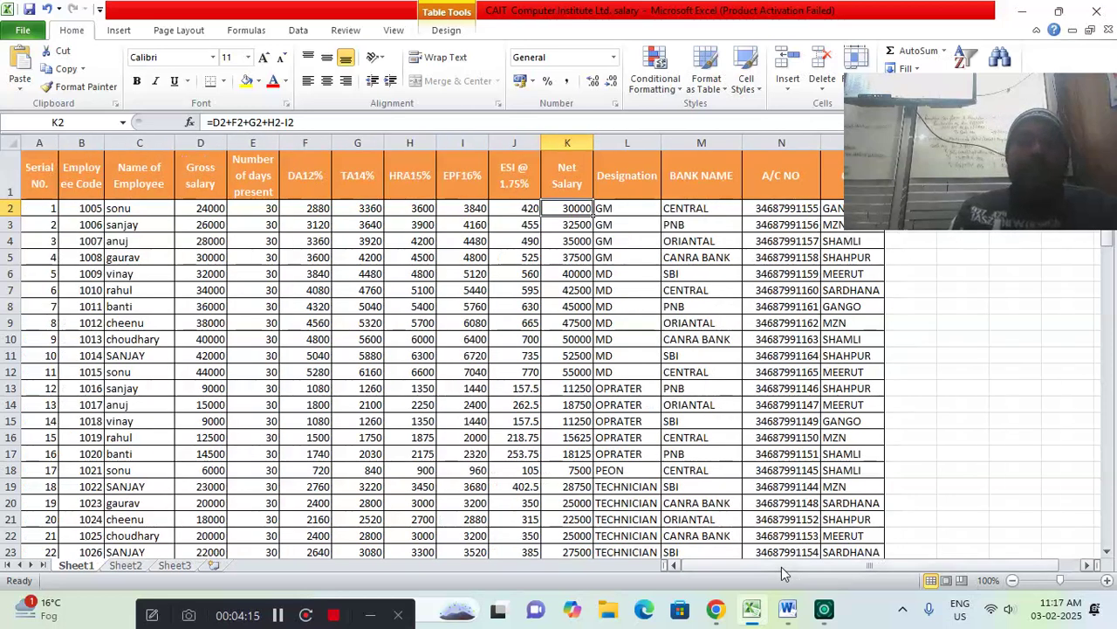
{"action": "left_click", "coordinate": [36, 341]}
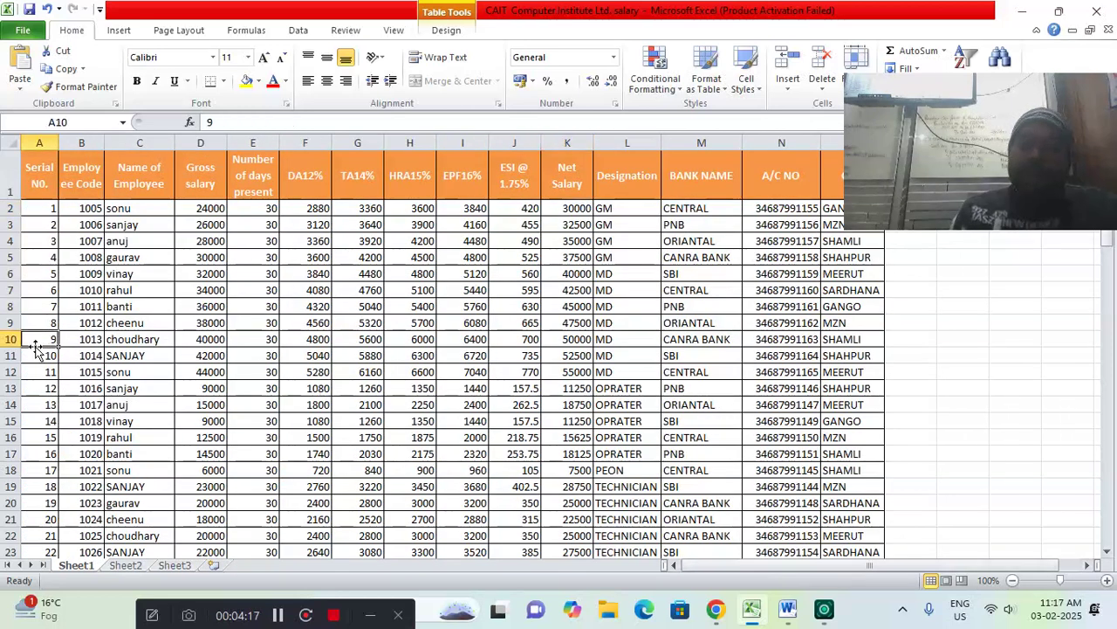
{"action": "key", "text": "ctrl+Down"}
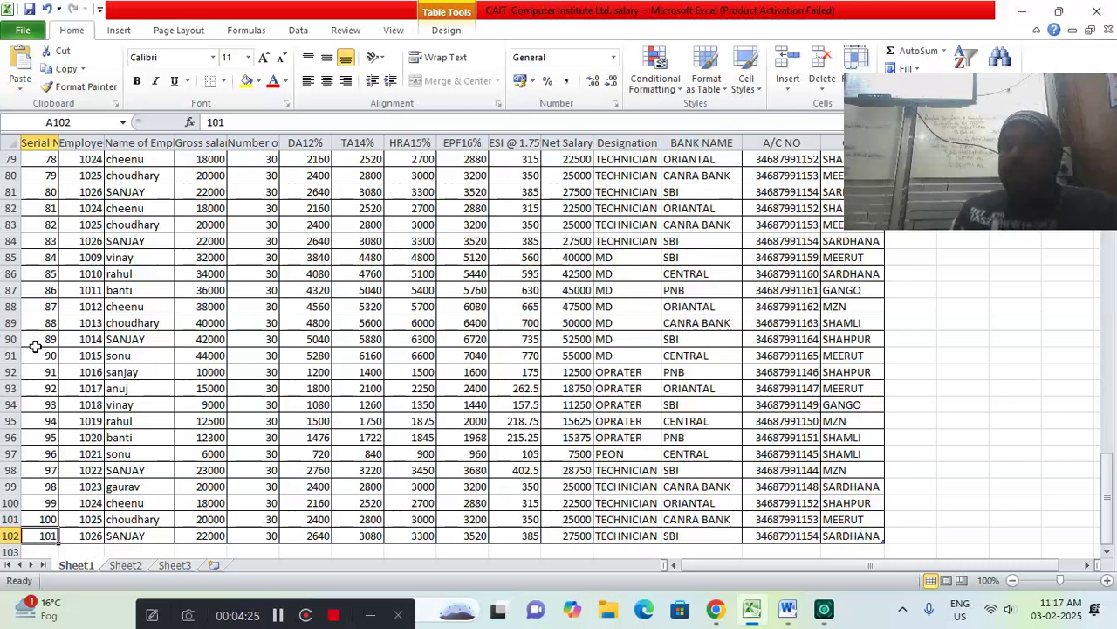
{"action": "key", "text": "ctrl+Up"}
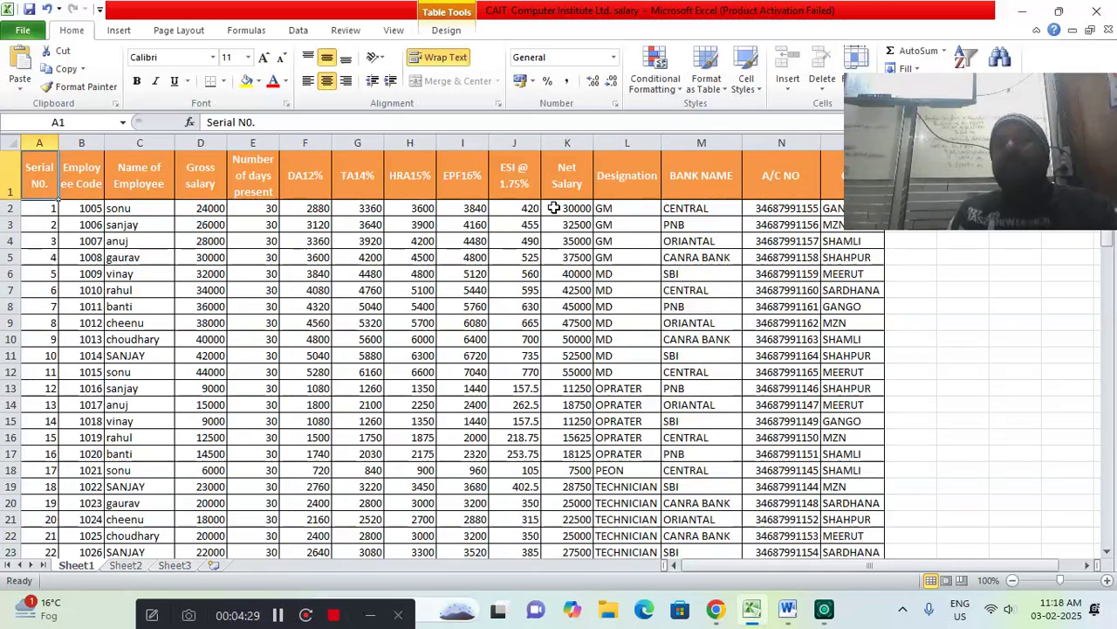
{"action": "left_click_drag", "start_coordinate": [965, 108], "coordinate": [994, 43]}
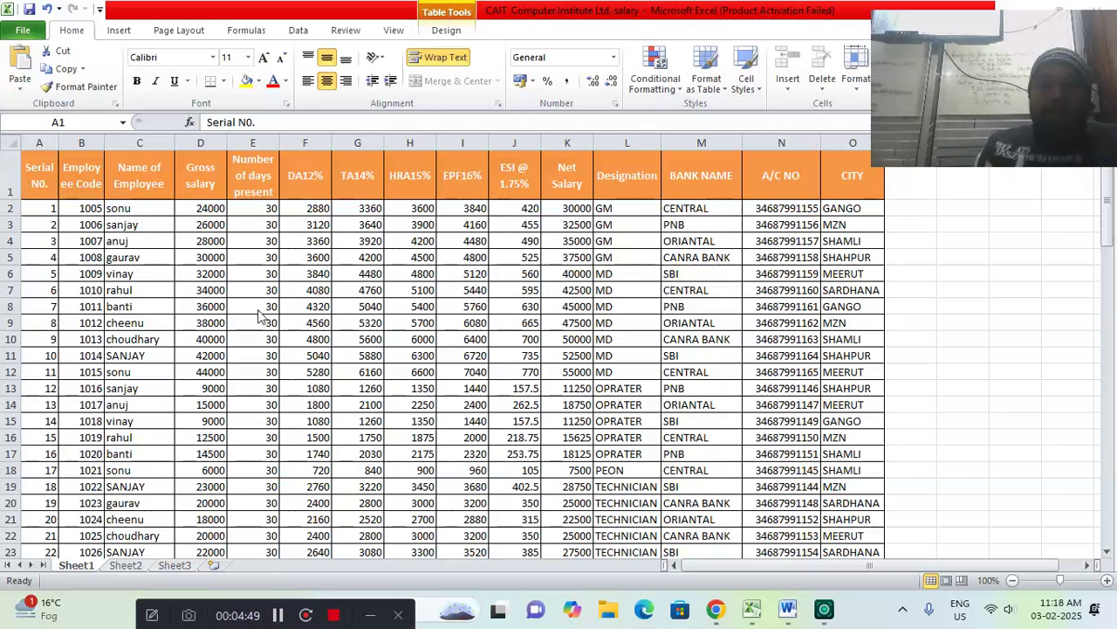
Switch to the Word pay slip and place the insertion point after "Employee Code:".
{"action": "mouse_move", "coordinate": [791, 613]}
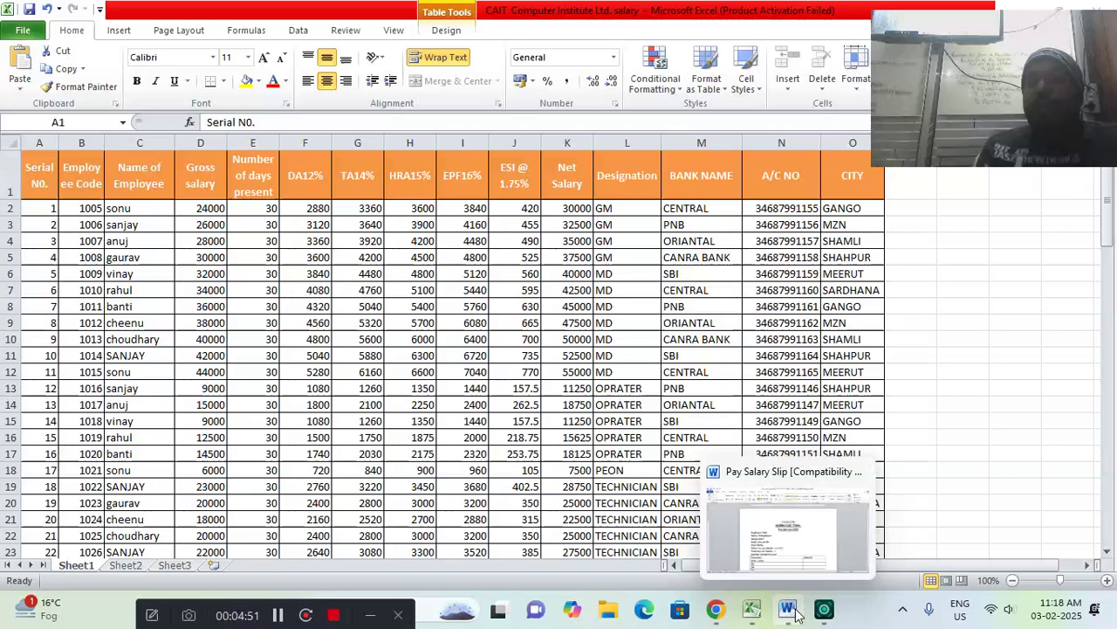
{"action": "left_click", "coordinate": [791, 613]}
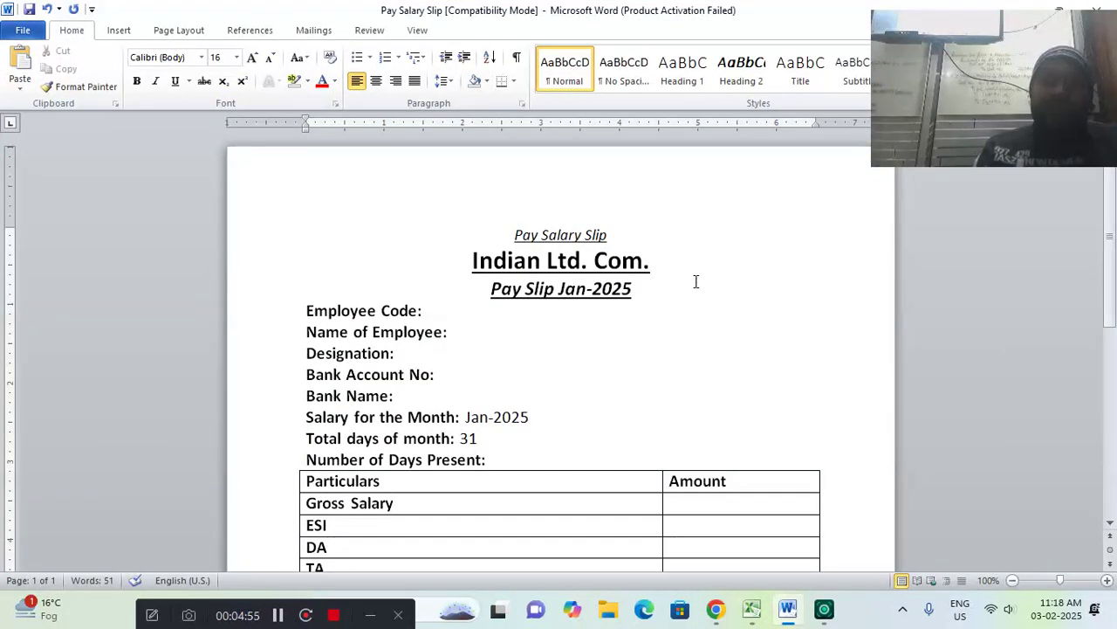
{"action": "left_click", "coordinate": [312, 35]}
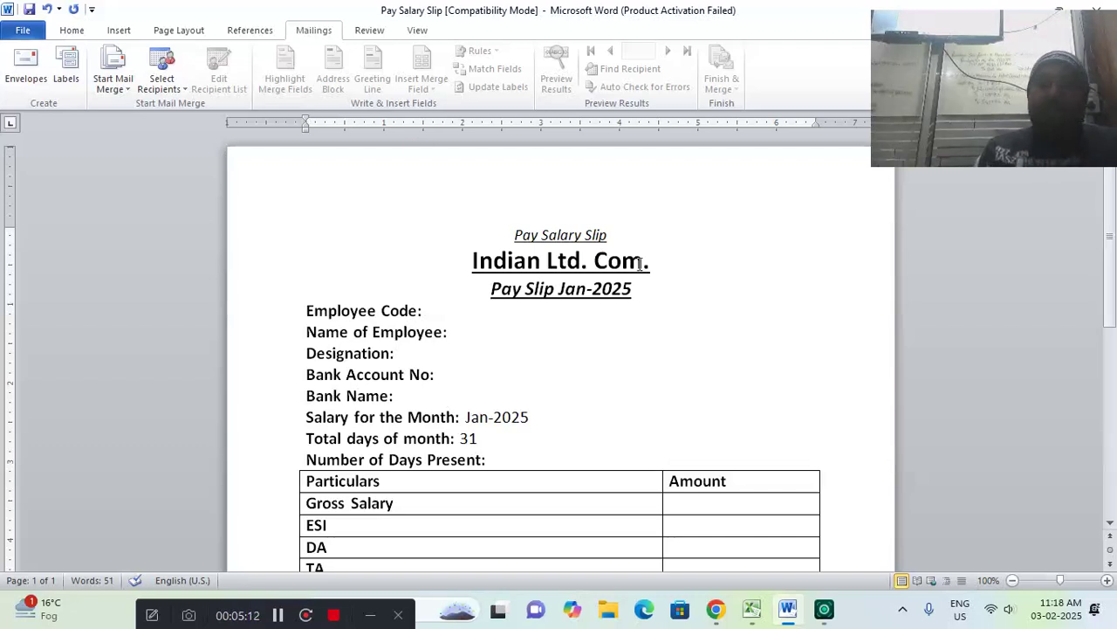
{"action": "left_click", "coordinate": [752, 609]}
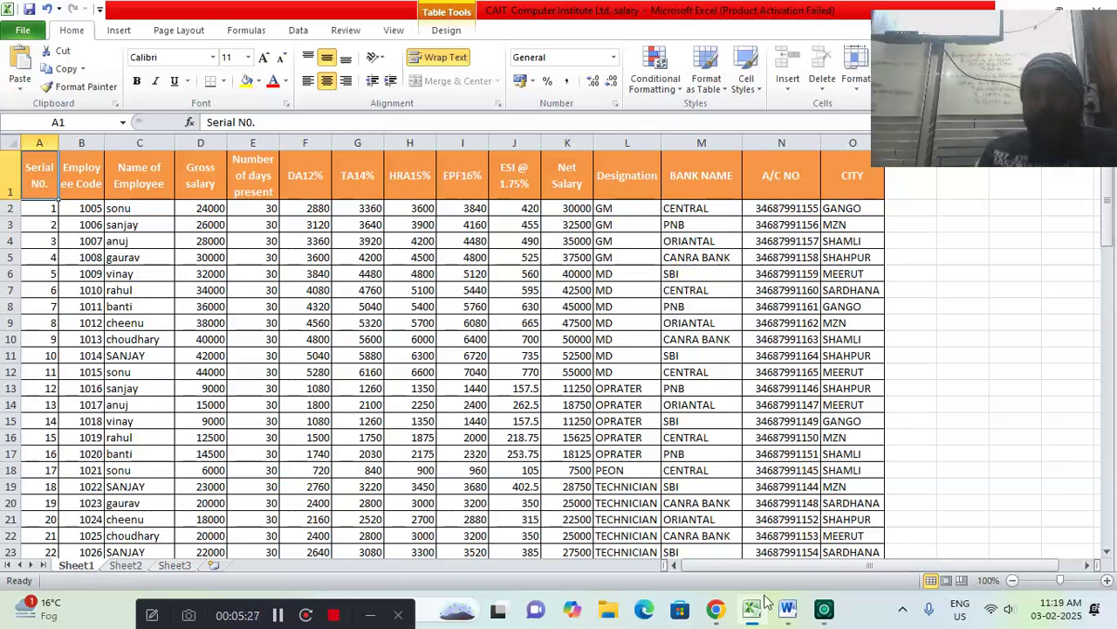
{"action": "left_click", "coordinate": [788, 611]}
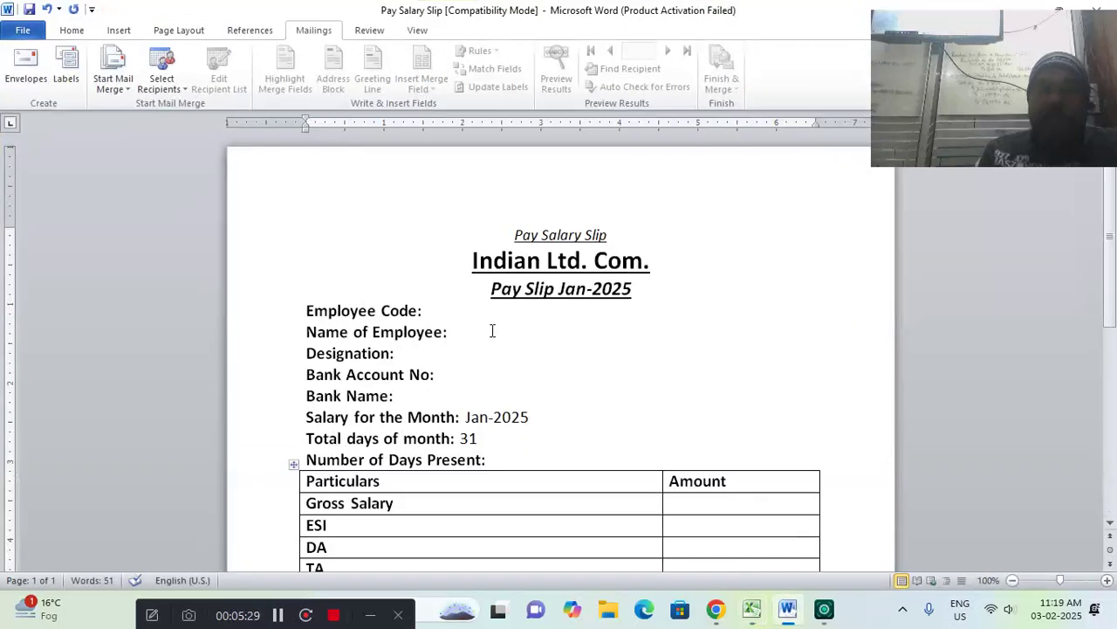
{"action": "left_click", "coordinate": [429, 312]}
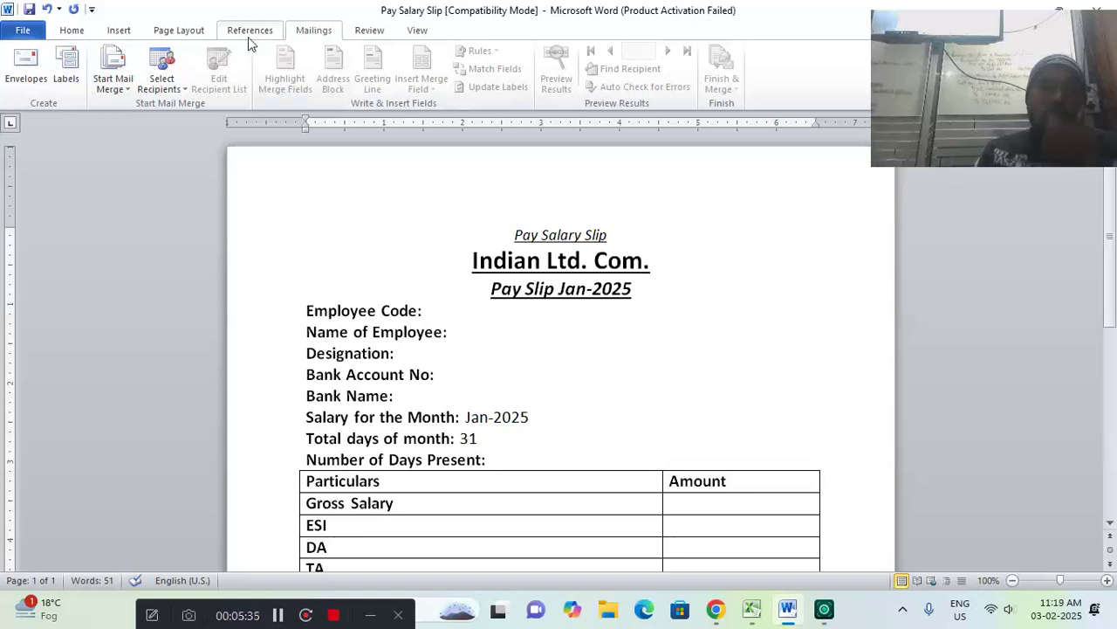
{"action": "left_click", "coordinate": [178, 96]}
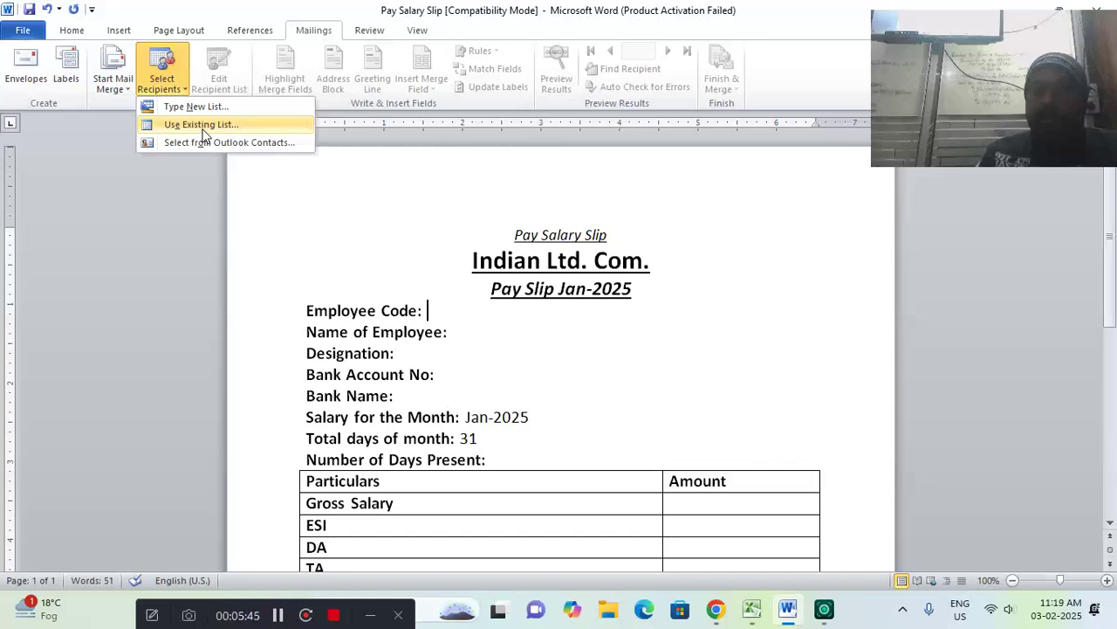
{"action": "left_click", "coordinate": [203, 127]}
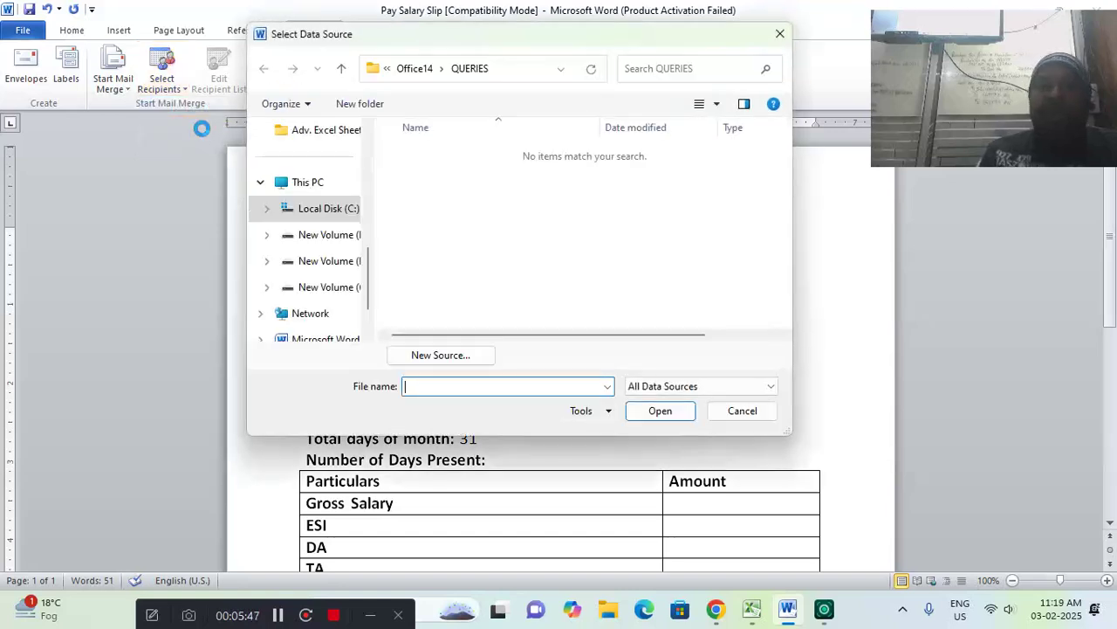
{"action": "scroll", "coordinate": [368, 171], "scroll_direction": "up", "scroll_amount": 2}
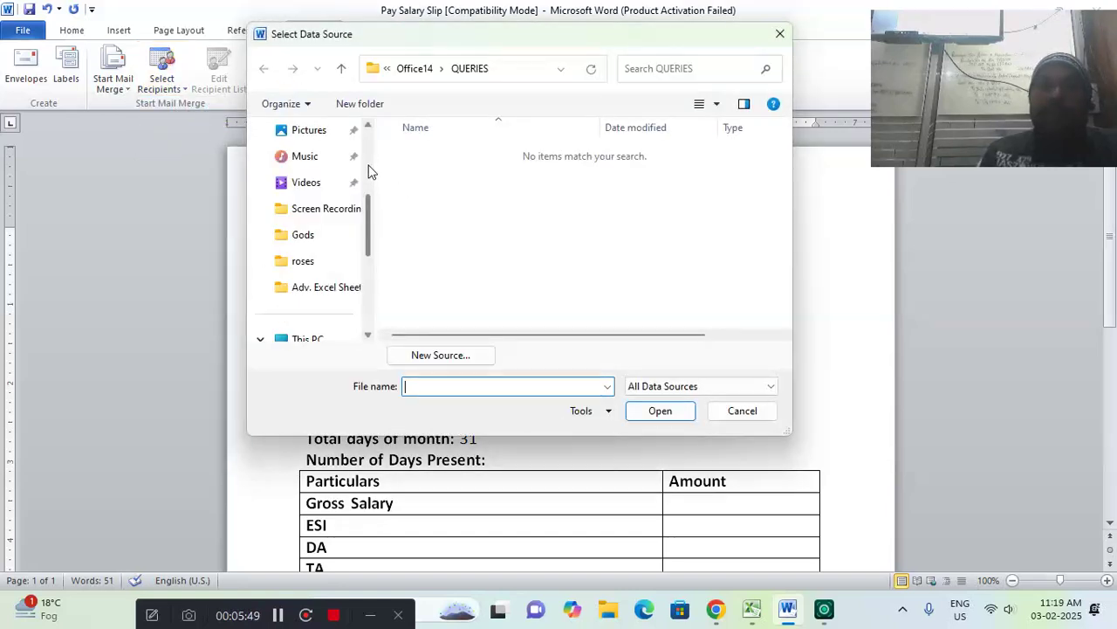
{"action": "scroll", "coordinate": [368, 172], "scroll_direction": "up", "scroll_amount": 2}
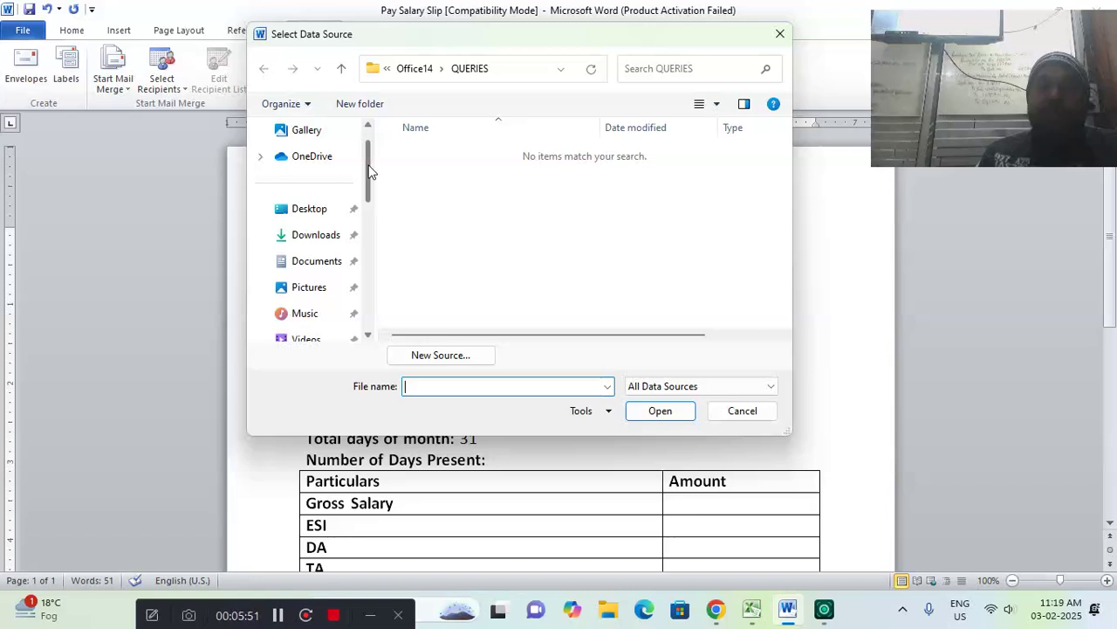
{"action": "scroll", "coordinate": [370, 157], "scroll_direction": "up", "scroll_amount": 1}
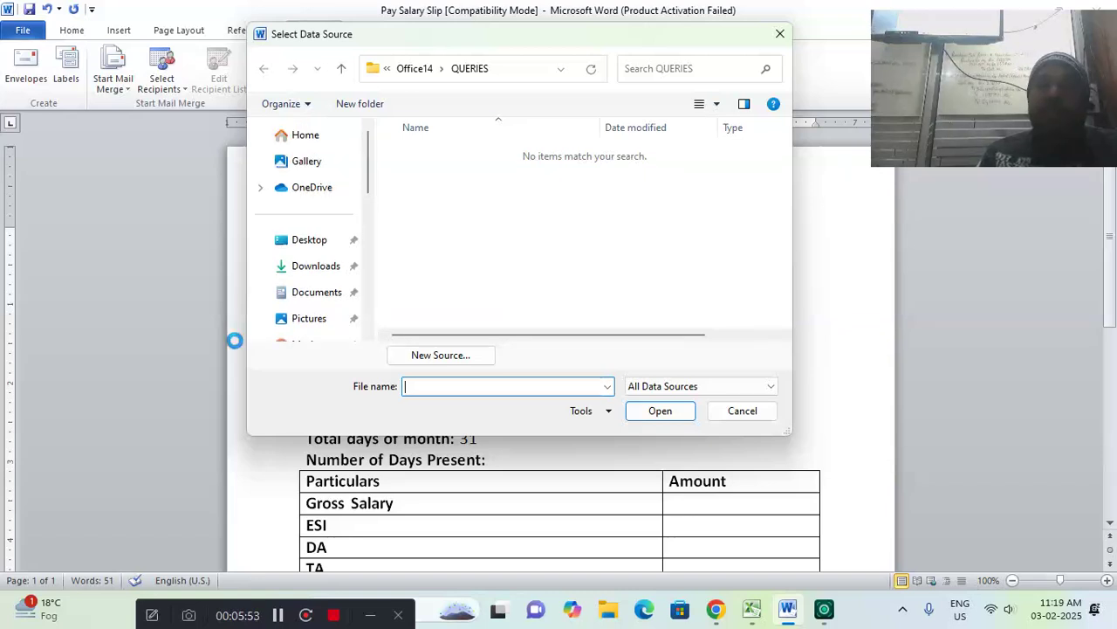
{"action": "left_click", "coordinate": [314, 294]}
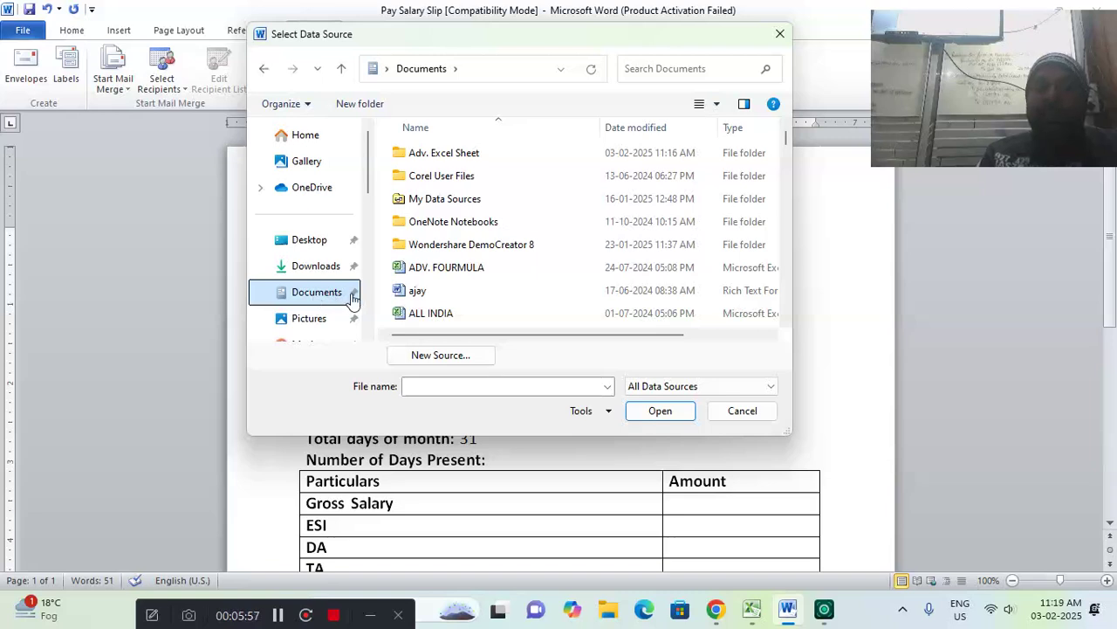
{"action": "left_click", "coordinate": [497, 155]}
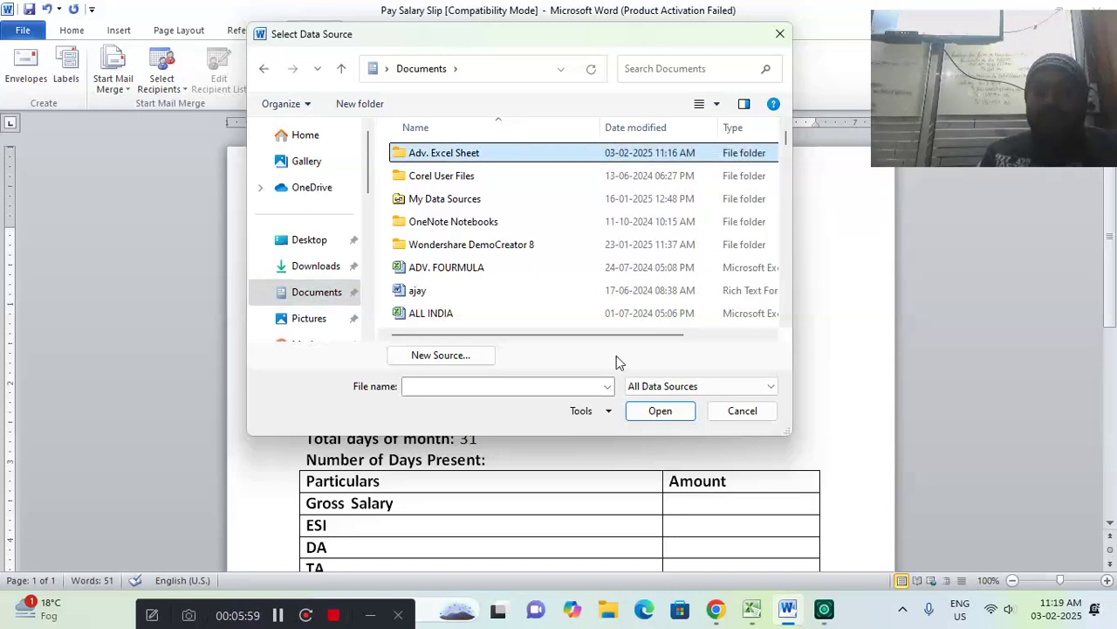
{"action": "left_click", "coordinate": [654, 410]}
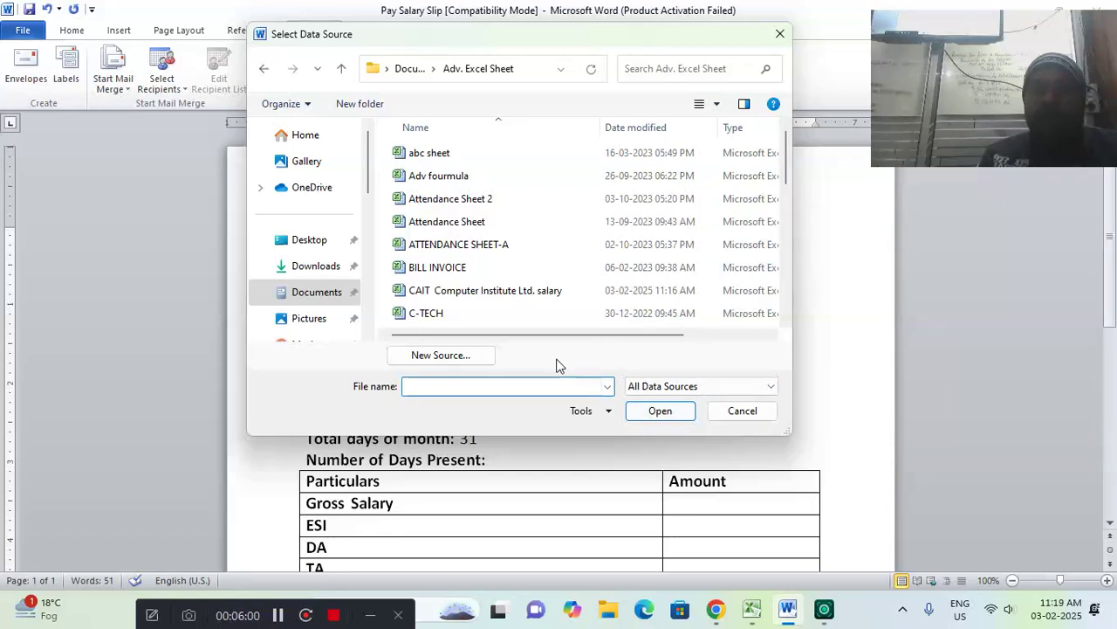
{"action": "left_click", "coordinate": [509, 294]}
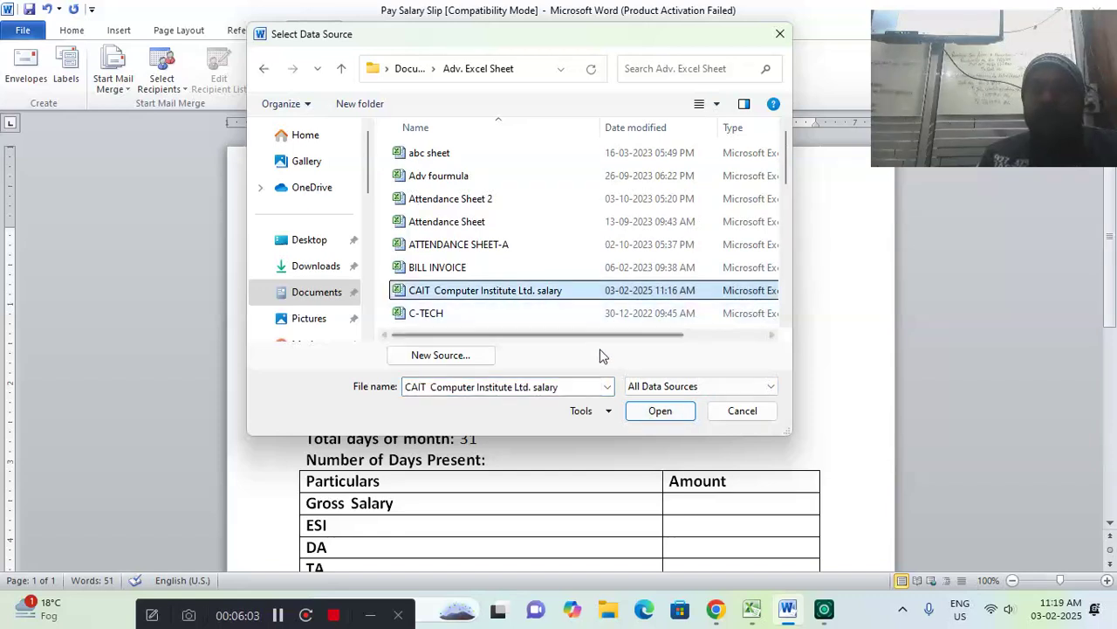
{"action": "left_click", "coordinate": [648, 411]}
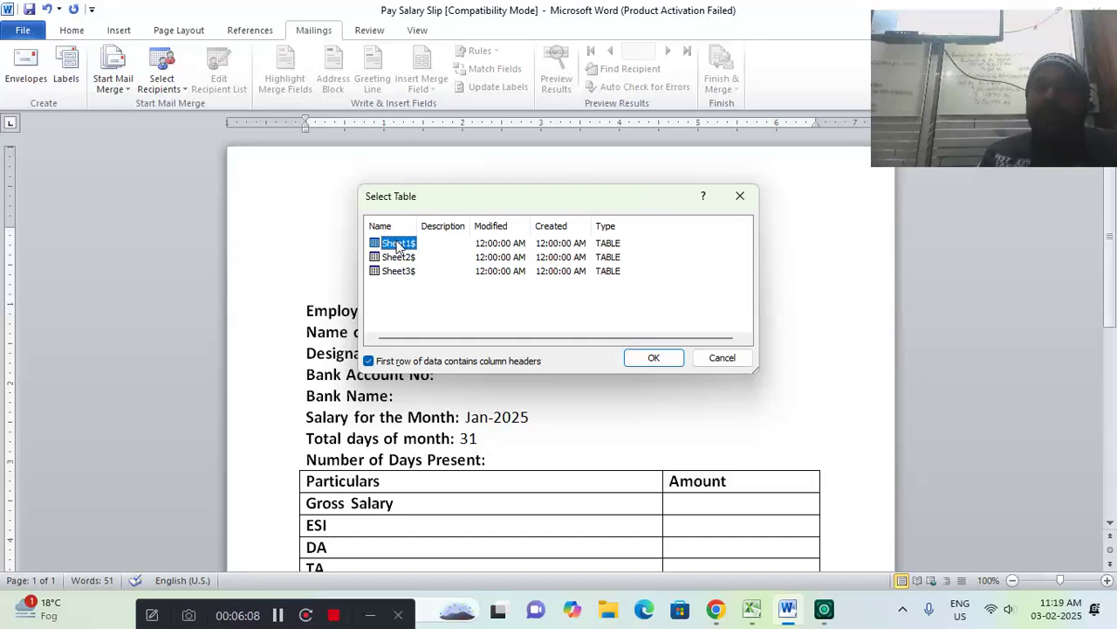
{"action": "left_click", "coordinate": [719, 360]}
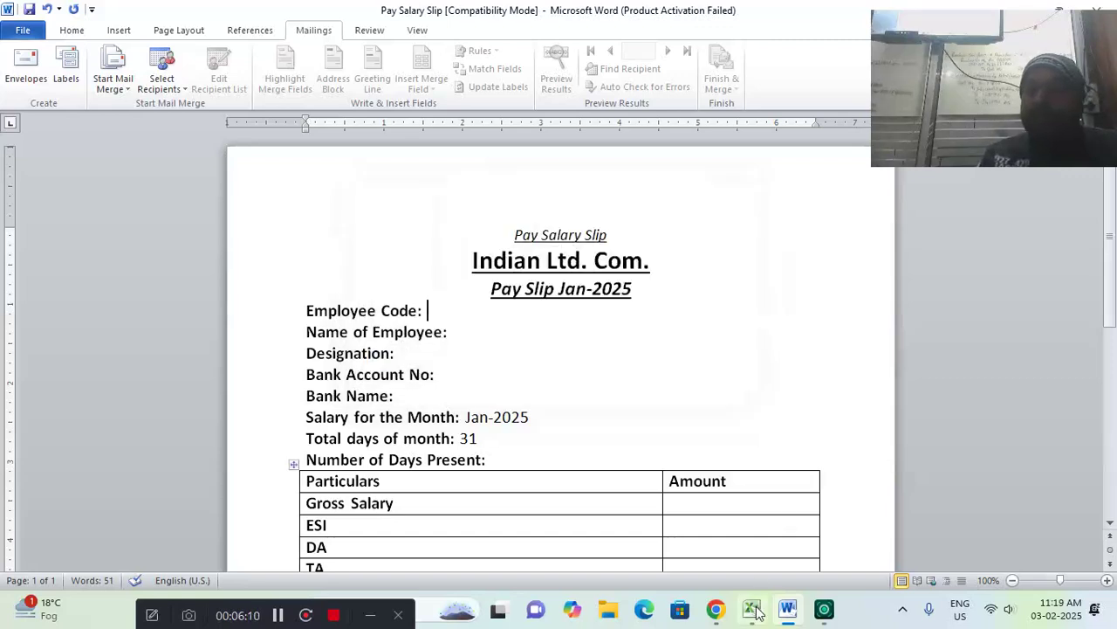
Switch to the Excel salary workbook, select an empty cell outside the table and save it, returning to the Word pay slip.
{"action": "left_click", "coordinate": [755, 609]}
{"action": "left_click", "coordinate": [977, 377]}
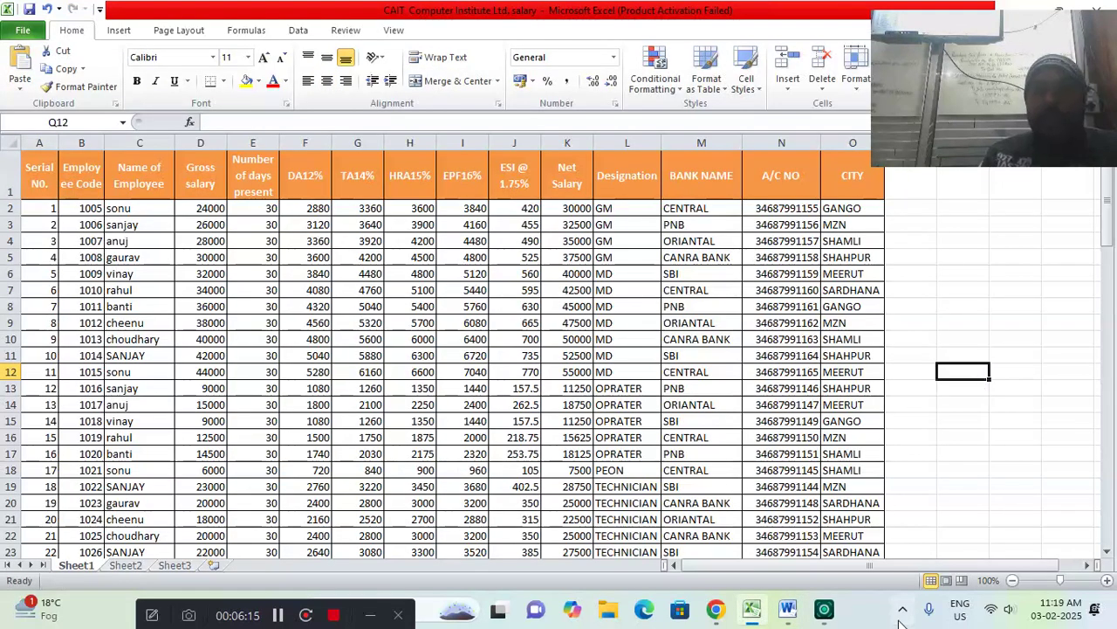
{"action": "left_click", "coordinate": [788, 609]}
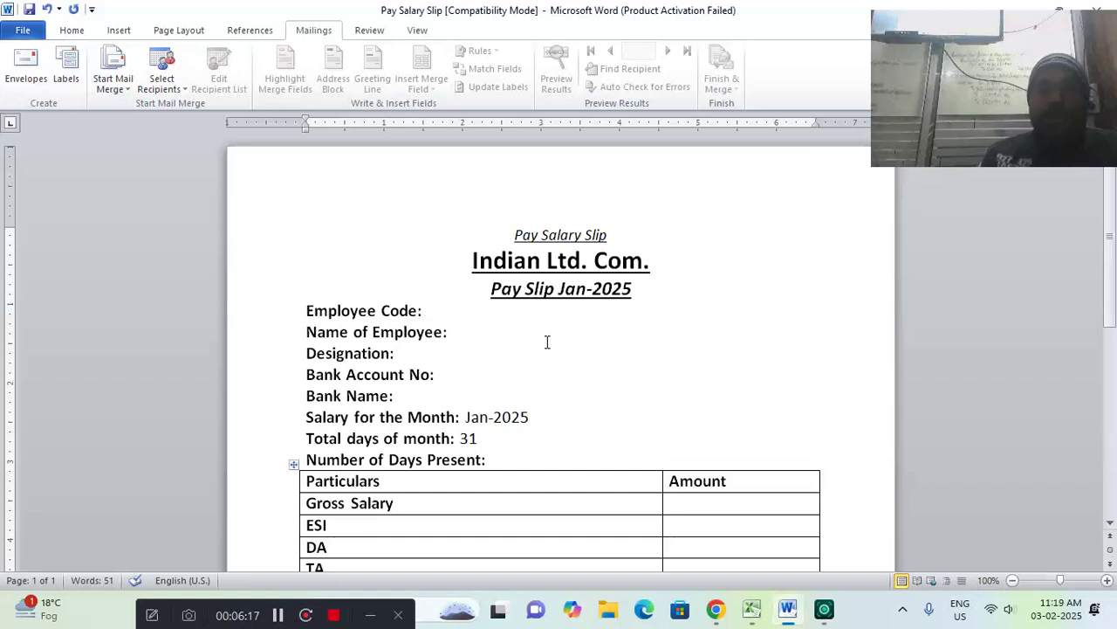
Attach Sheet1$ of "CAIT Computer Institute Ltd. salary" from the Adv. Excel Sheet folder as the existing mail merge recipient list.
{"action": "left_click", "coordinate": [162, 70]}
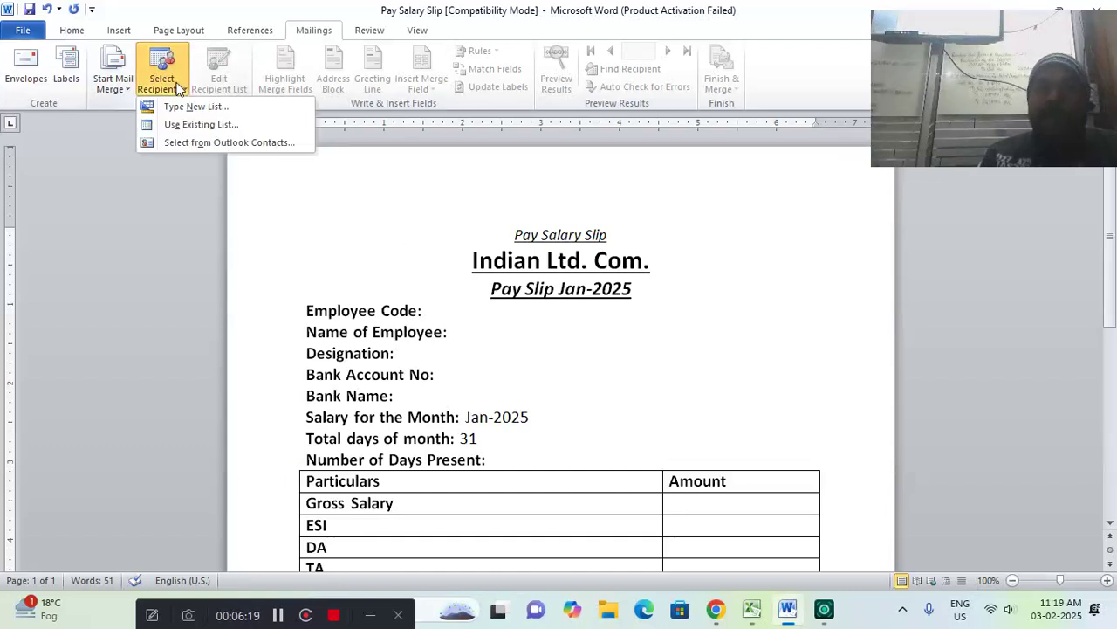
{"action": "left_click", "coordinate": [199, 124]}
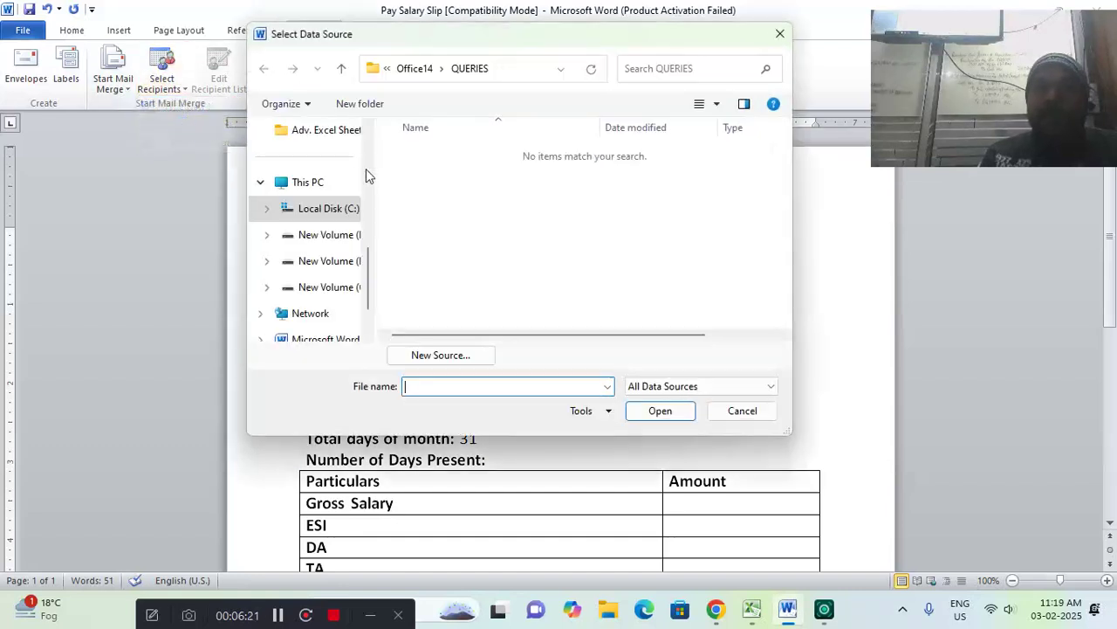
{"action": "scroll", "coordinate": [365, 164], "scroll_direction": "up", "scroll_amount": 2}
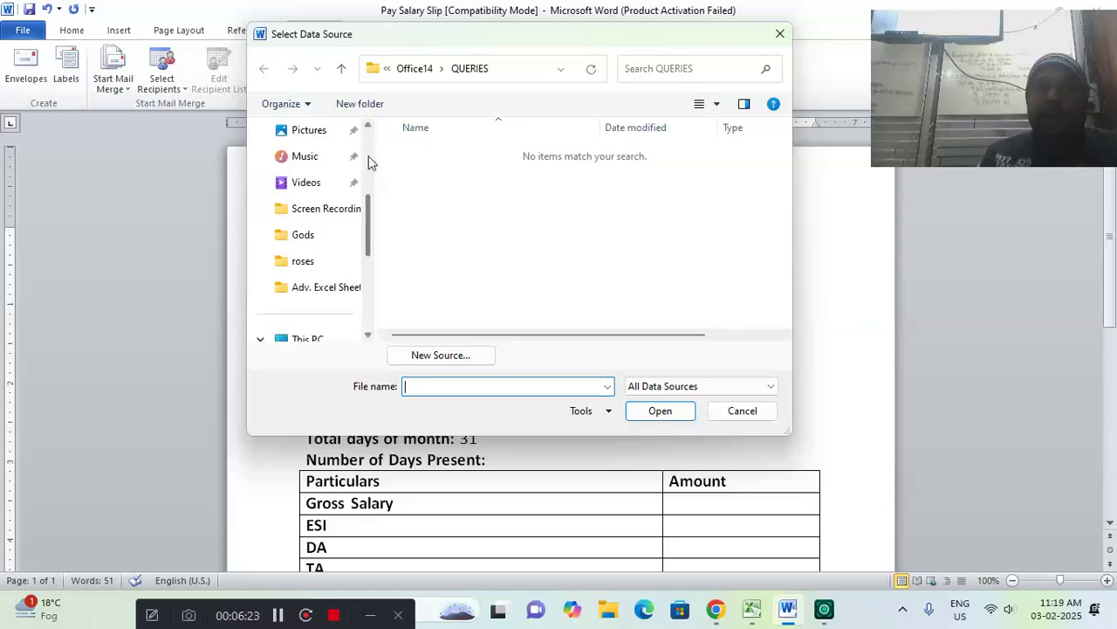
{"action": "left_click", "coordinate": [318, 288]}
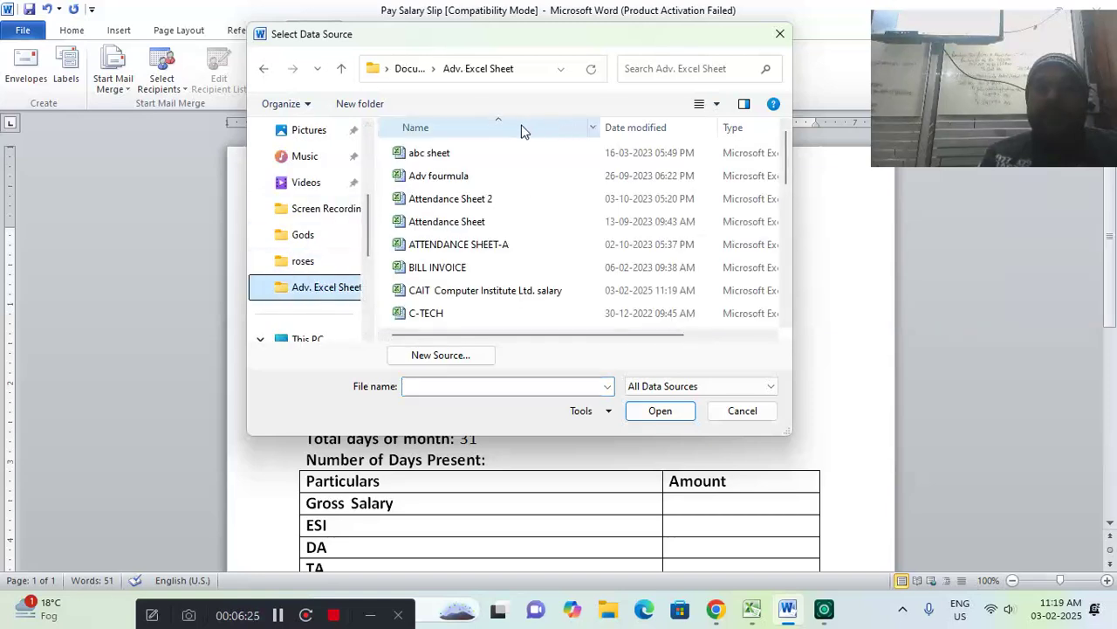
{"action": "left_click", "coordinate": [486, 290]}
{"action": "left_click", "coordinate": [654, 408]}
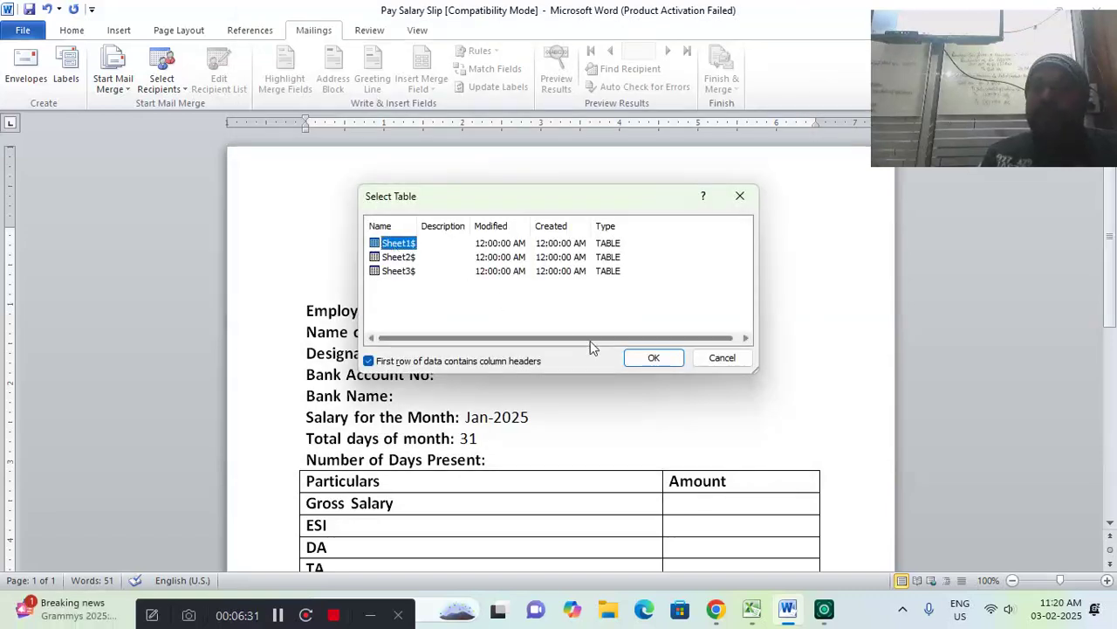
{"action": "left_click", "coordinate": [651, 358]}
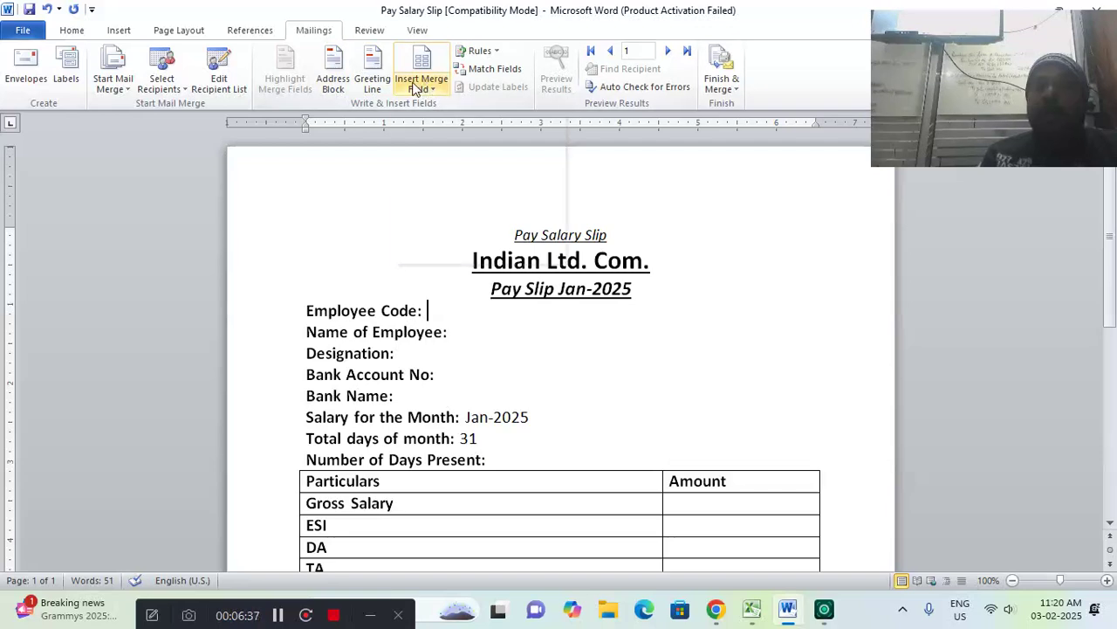
Insert the Employee_Code merge field after "Employee Code:", clear its formatting and set its font size to 14.
{"action": "left_click", "coordinate": [422, 85]}
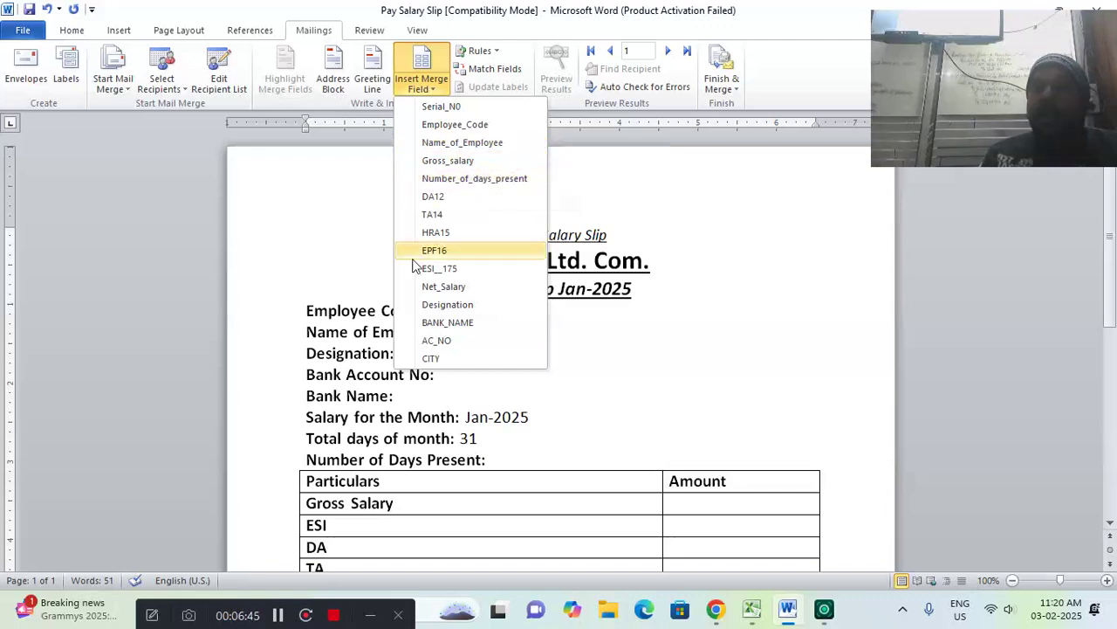
{"action": "left_click", "coordinate": [449, 126]}
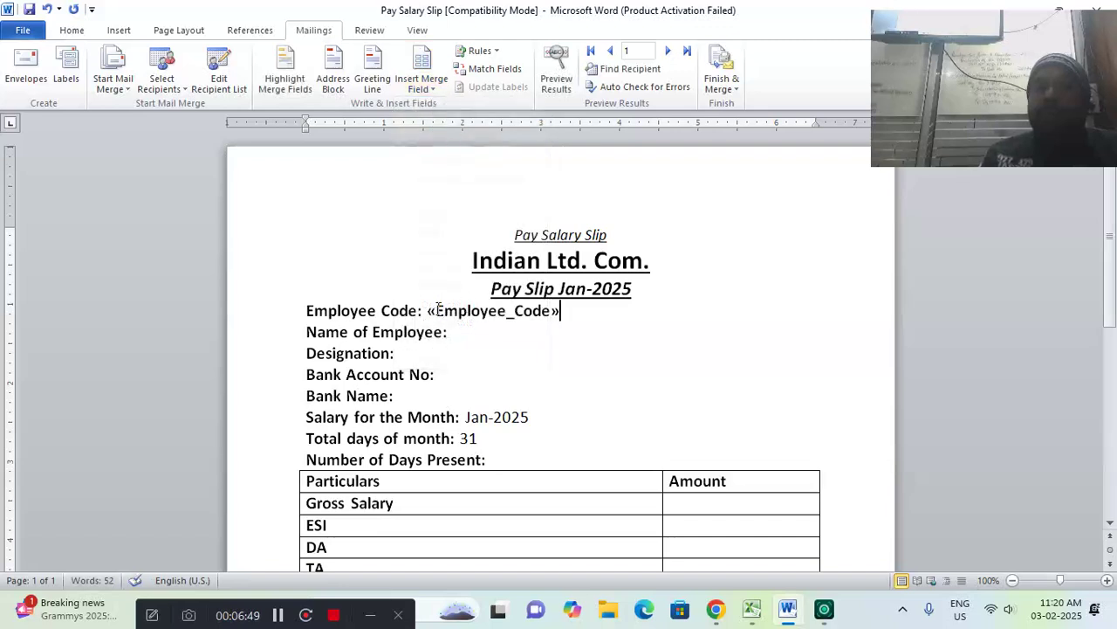
{"action": "left_click_drag", "start_coordinate": [428, 312], "coordinate": [564, 314]}
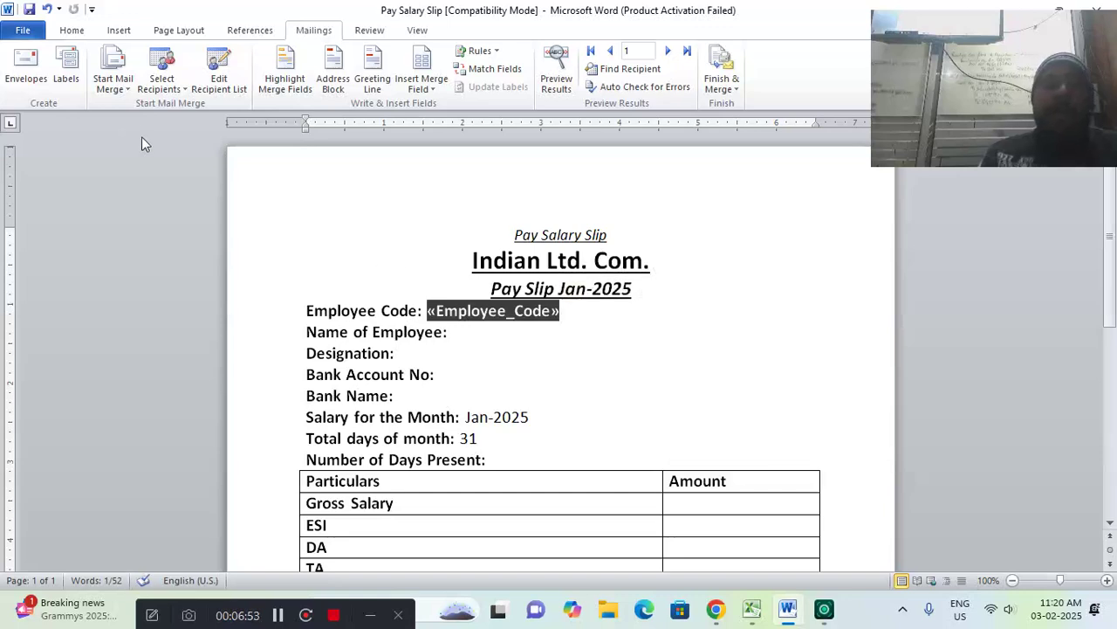
{"action": "left_click", "coordinate": [71, 30]}
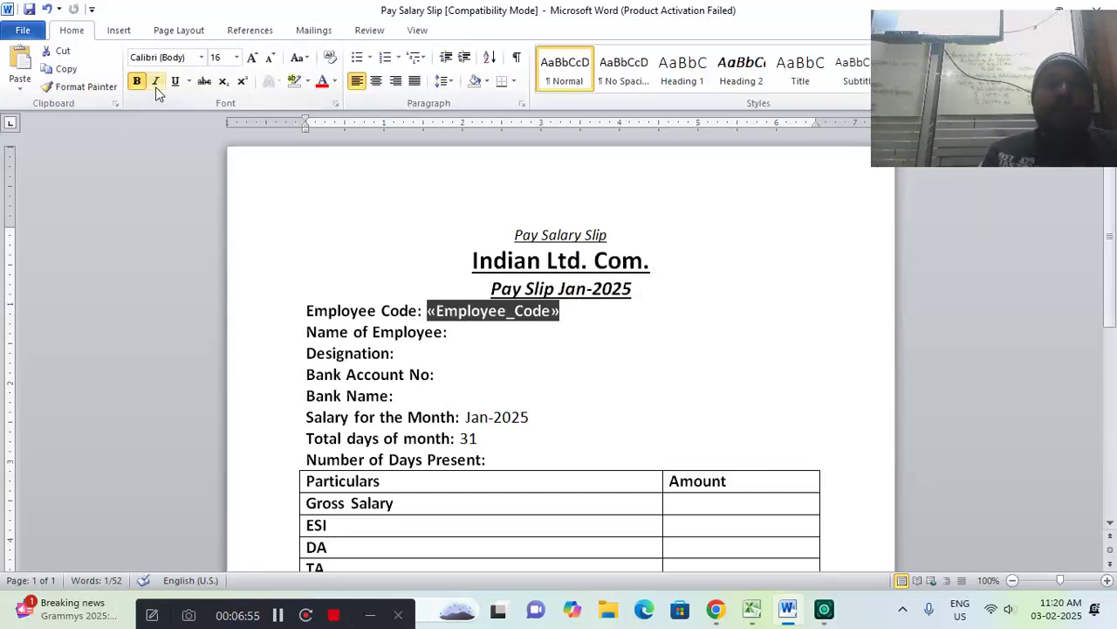
{"action": "left_click", "coordinate": [330, 59]}
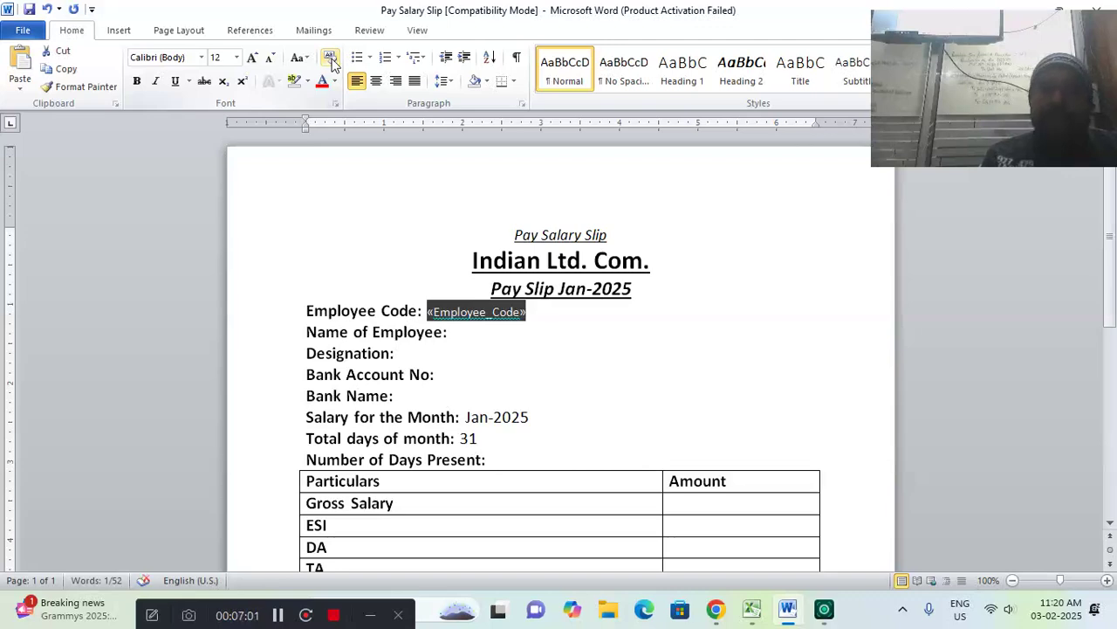
{"action": "left_click", "coordinate": [255, 59]}
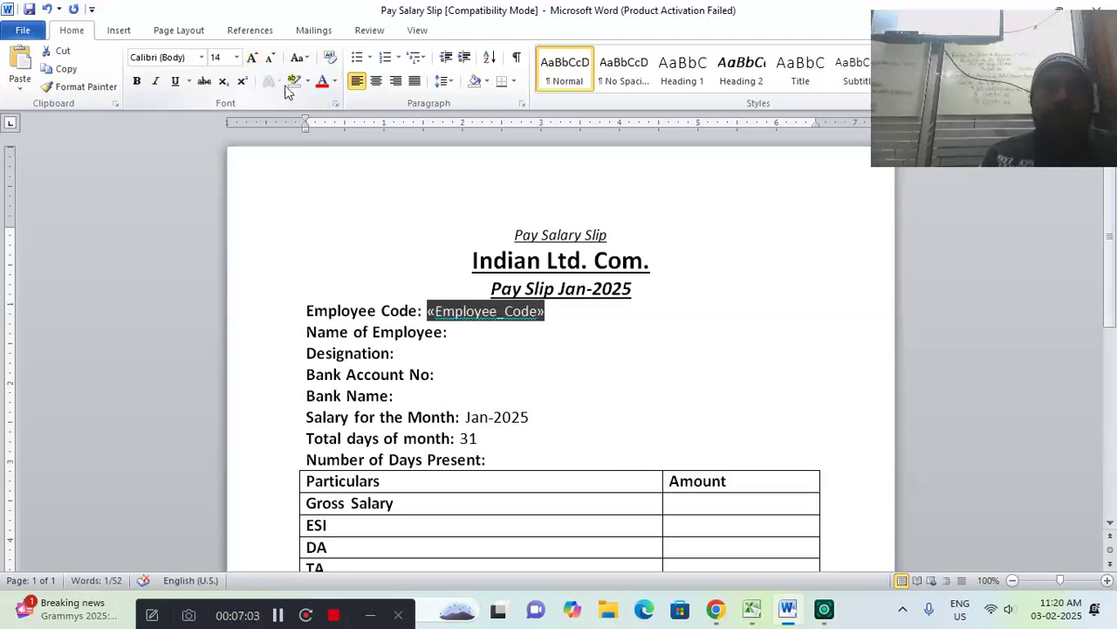
{"action": "left_click", "coordinate": [451, 336]}
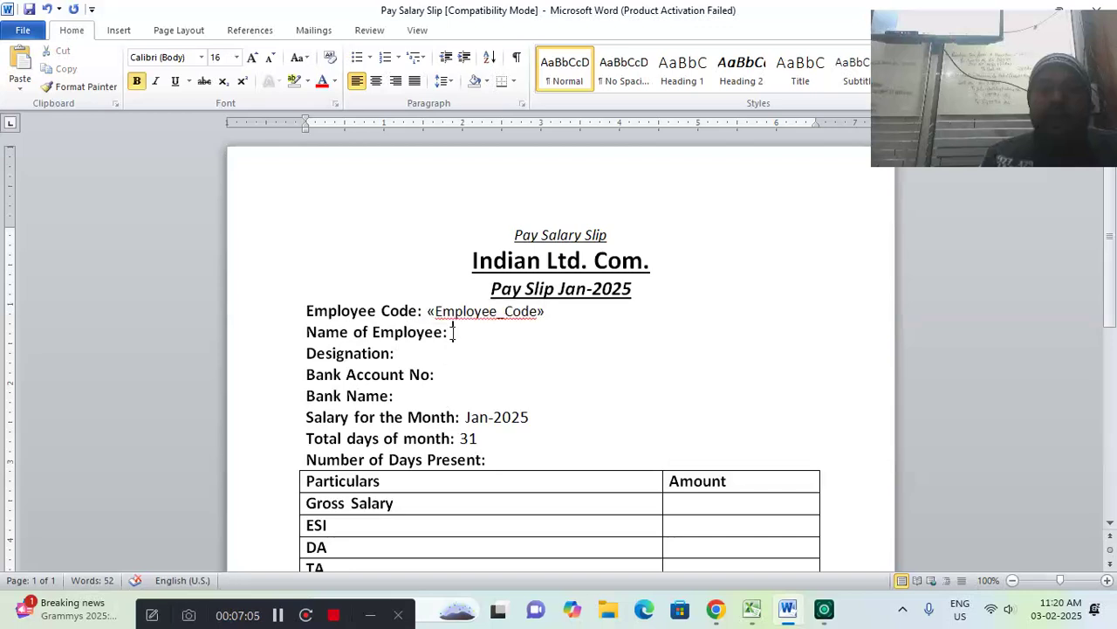
{"action": "left_click", "coordinate": [328, 63]}
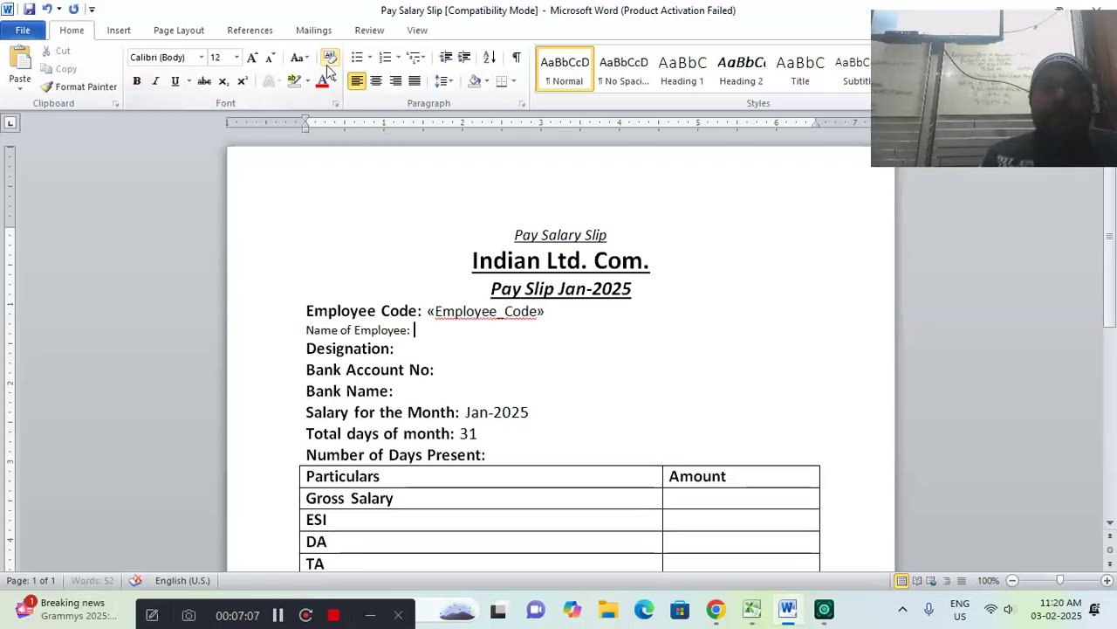
{"action": "left_click", "coordinate": [252, 58]}
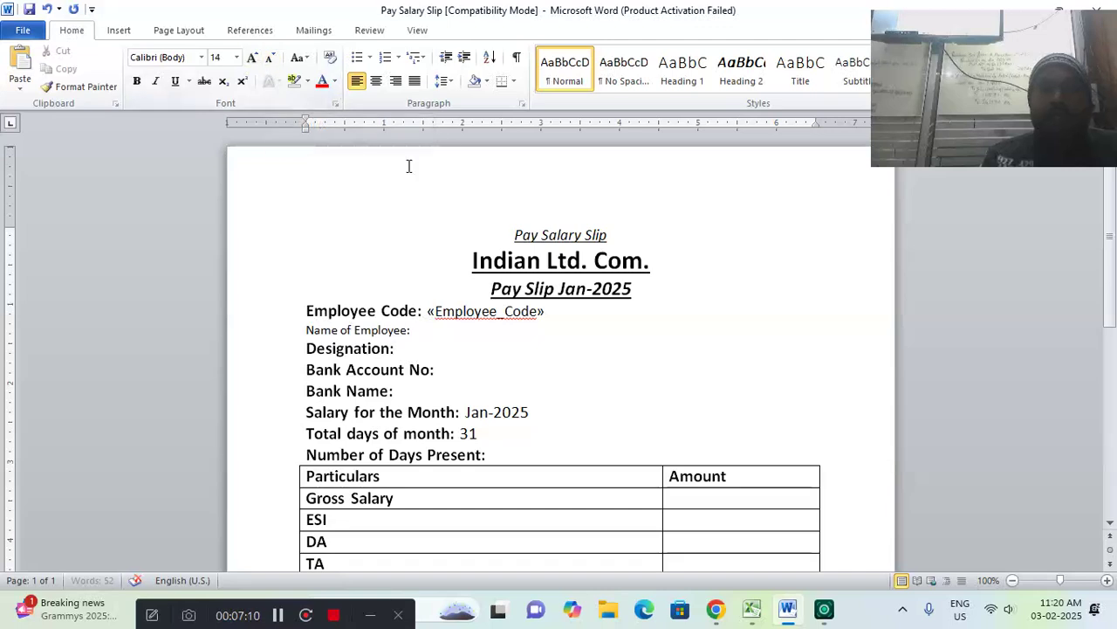
{"action": "left_click", "coordinate": [320, 32]}
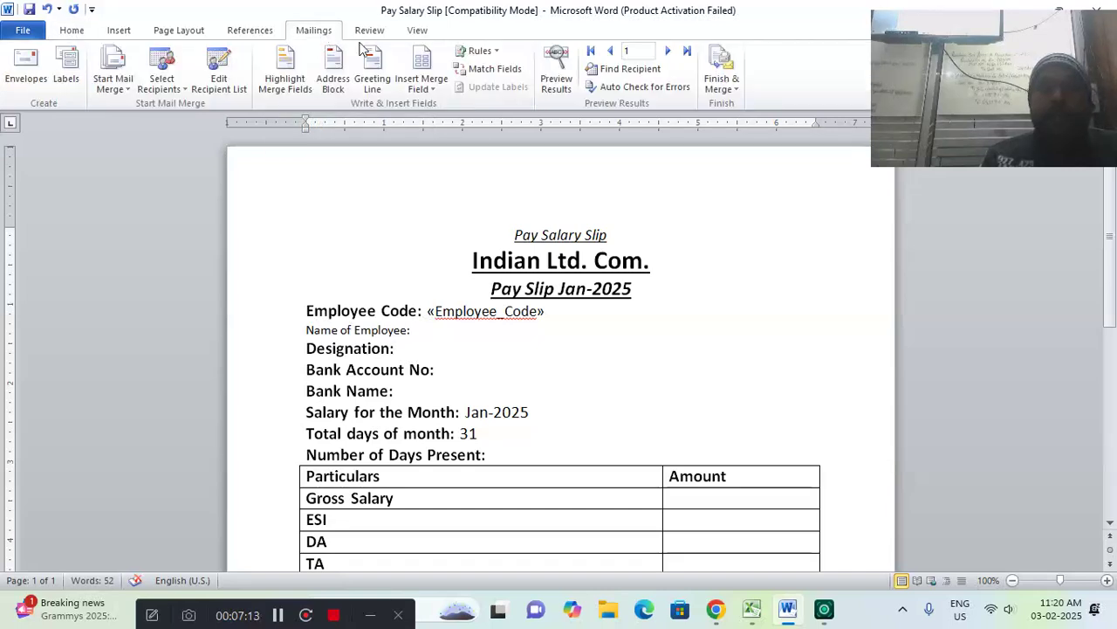
{"action": "left_click", "coordinate": [422, 83]}
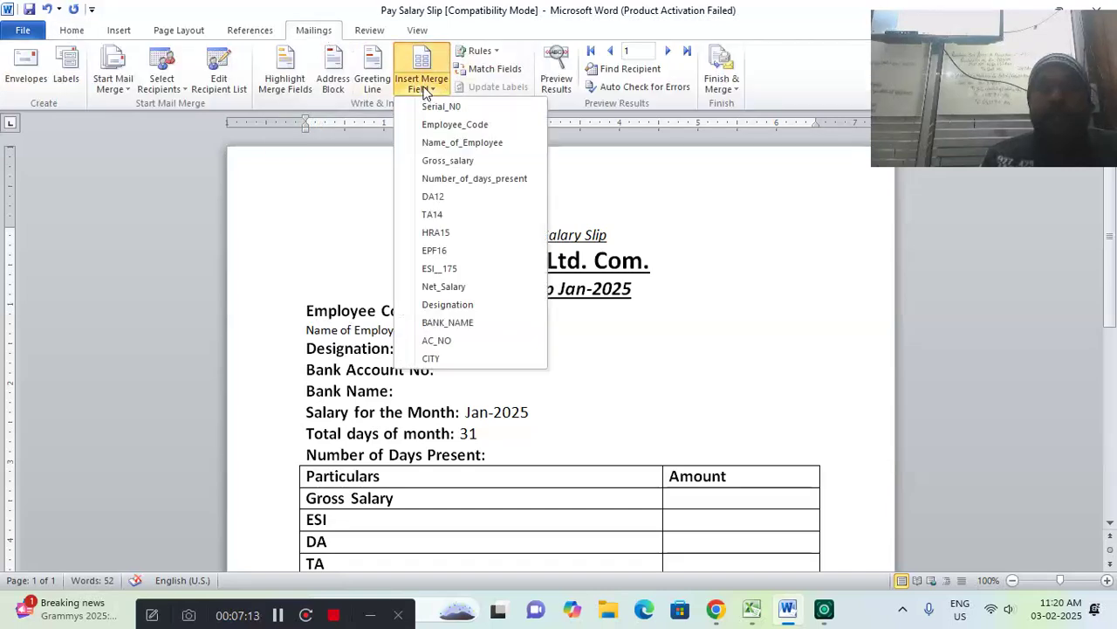
{"action": "left_click", "coordinate": [441, 126]}
{"action": "key", "text": "ctrl+z"}
{"action": "key", "text": "ctrl+z"}
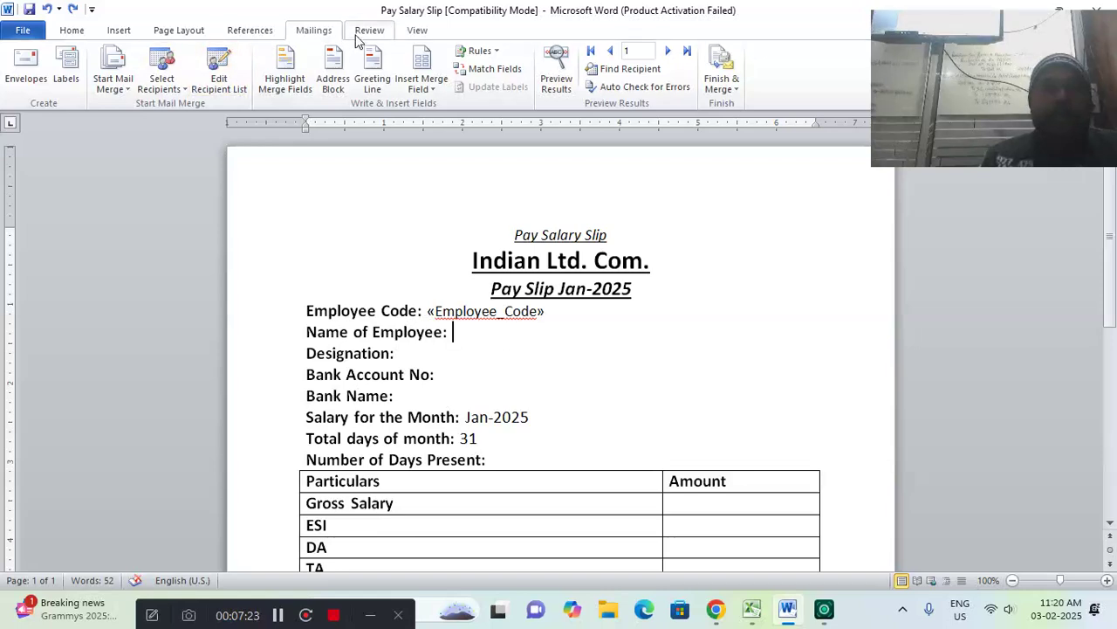
Insert the Name_of_Employee merge field after "Name of Employee:" and the Designation merge field after "Designation:".
{"action": "left_click", "coordinate": [421, 84]}
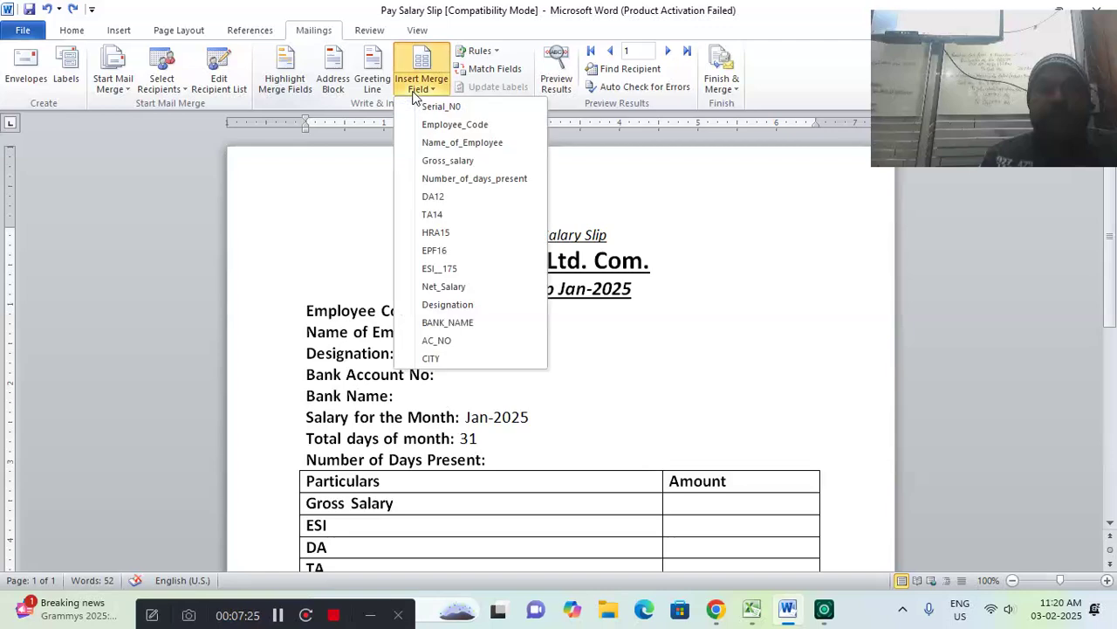
{"action": "left_click", "coordinate": [445, 144]}
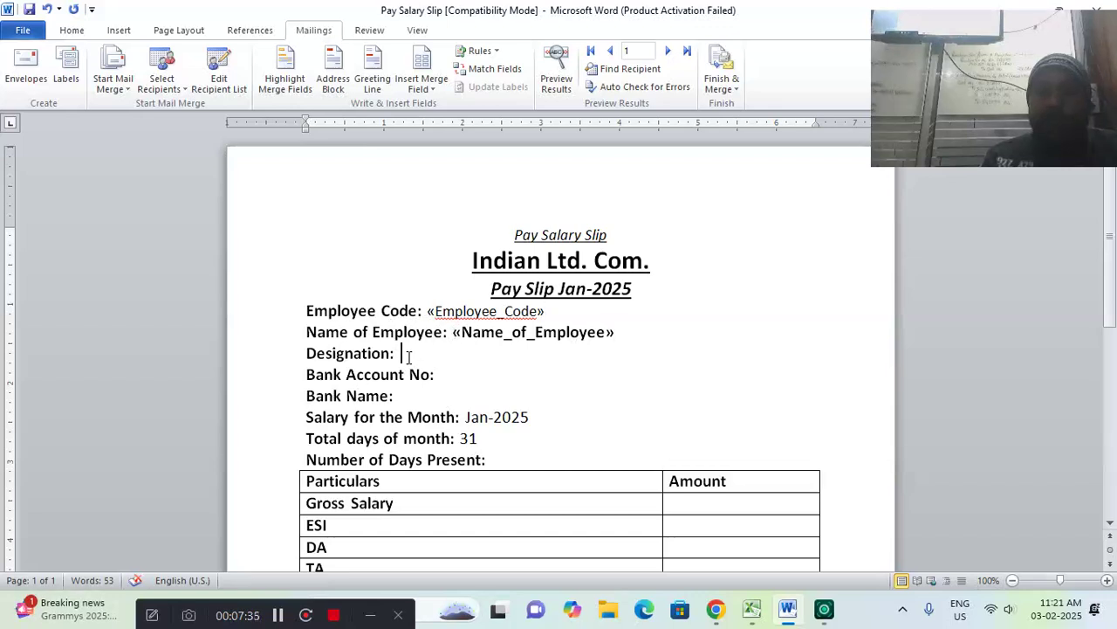
{"action": "left_click", "coordinate": [429, 88]}
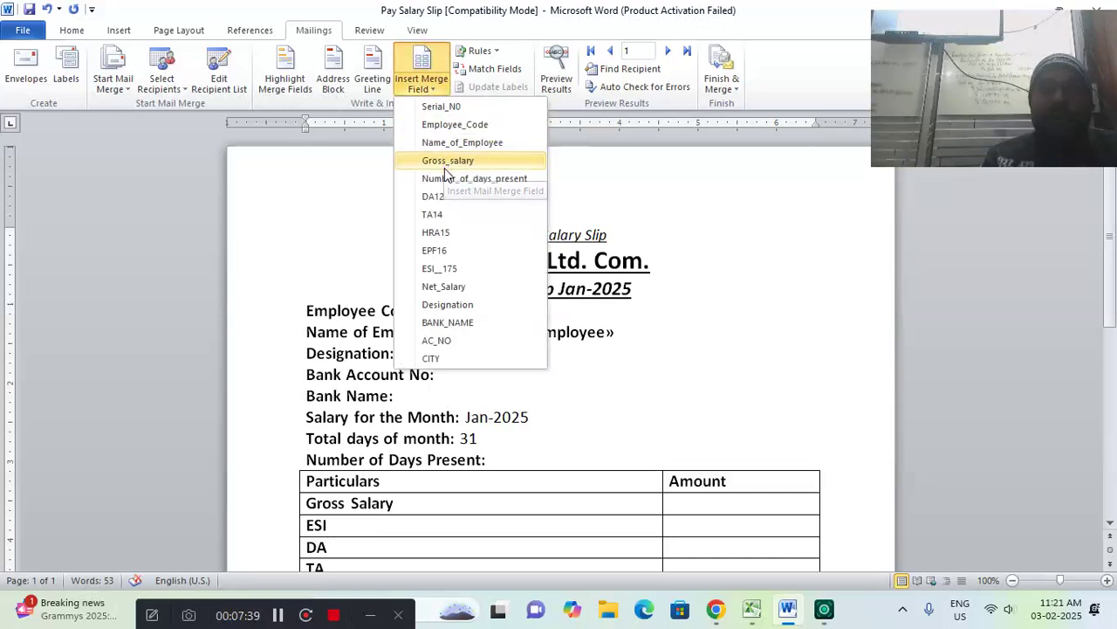
{"action": "left_click", "coordinate": [451, 305]}
Insert the AC_NO merge field after "Bank Account No:", remove its bold and reduce its font size one step.
{"action": "left_click", "coordinate": [438, 374]}
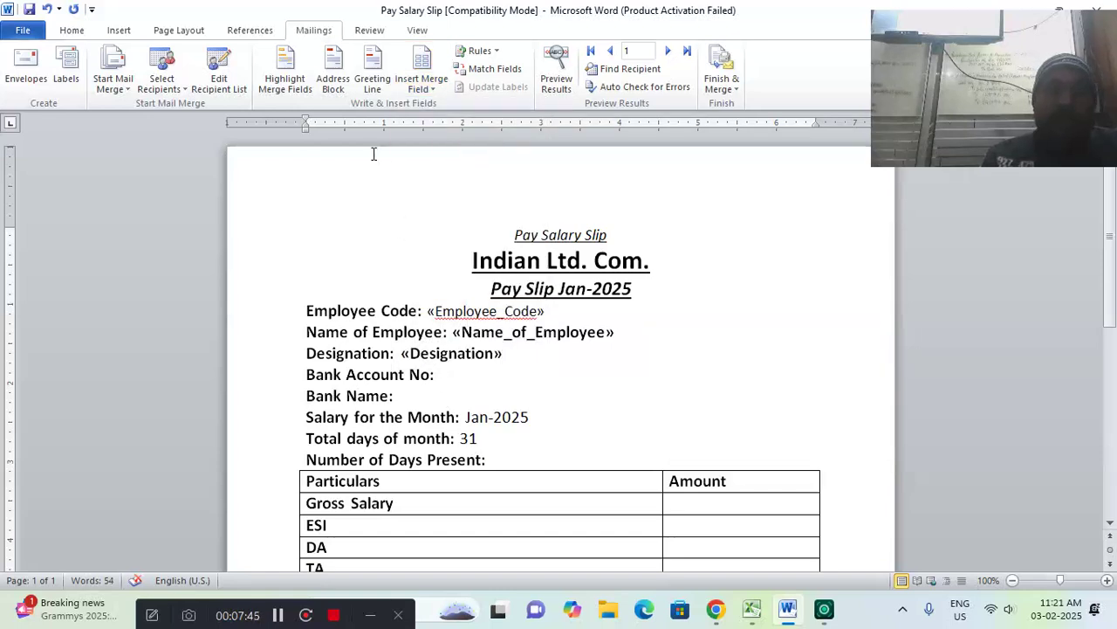
{"action": "left_click", "coordinate": [419, 88]}
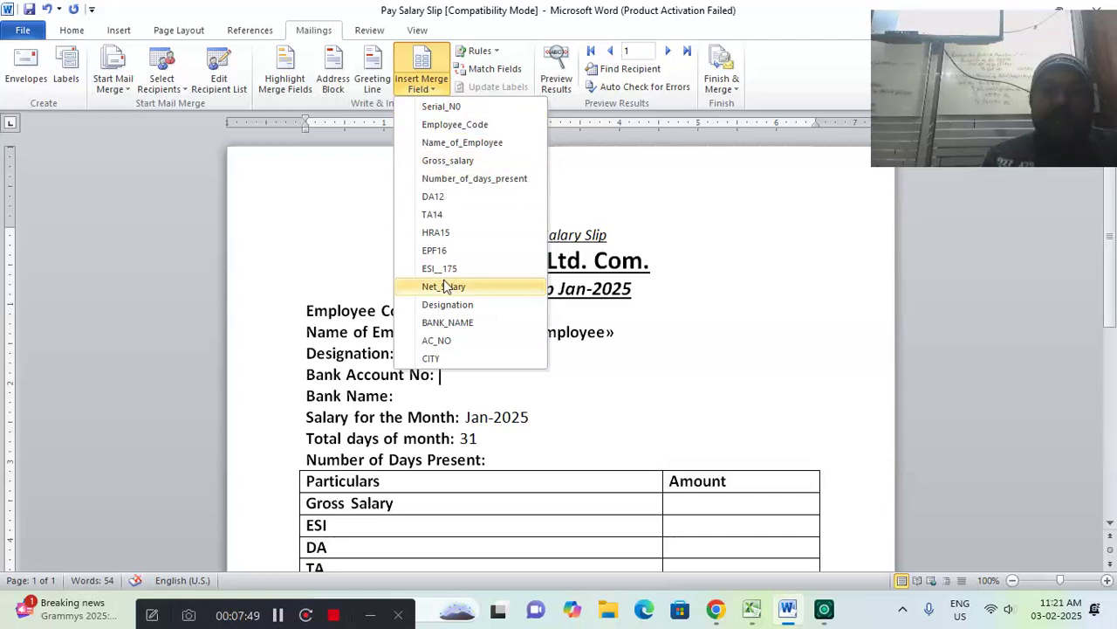
{"action": "left_click", "coordinate": [441, 341]}
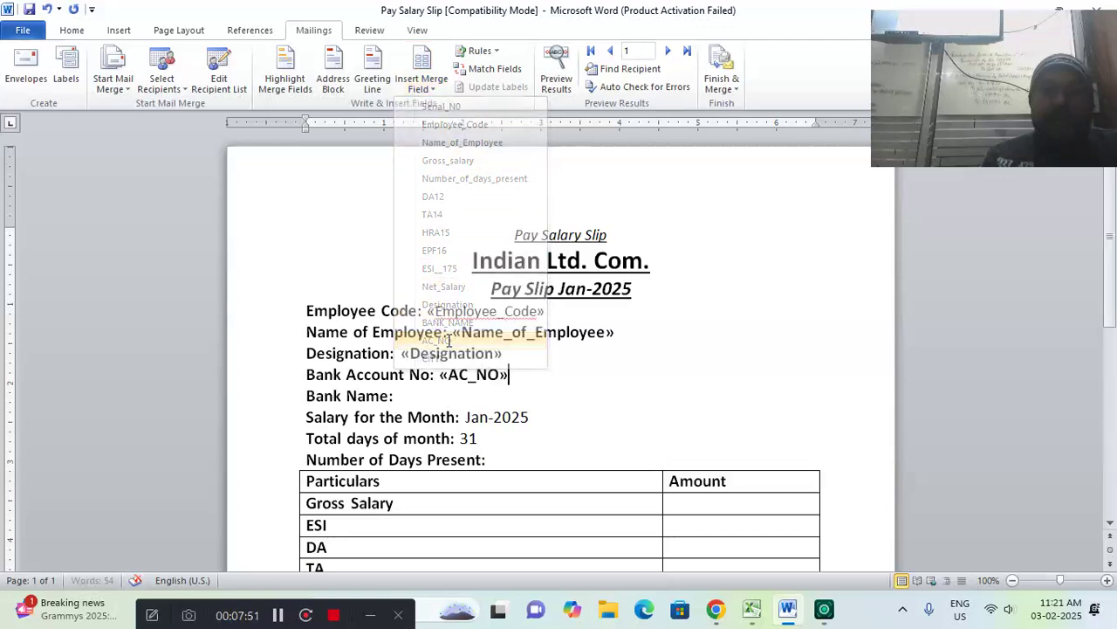
{"action": "left_click_drag", "start_coordinate": [441, 376], "coordinate": [519, 378]}
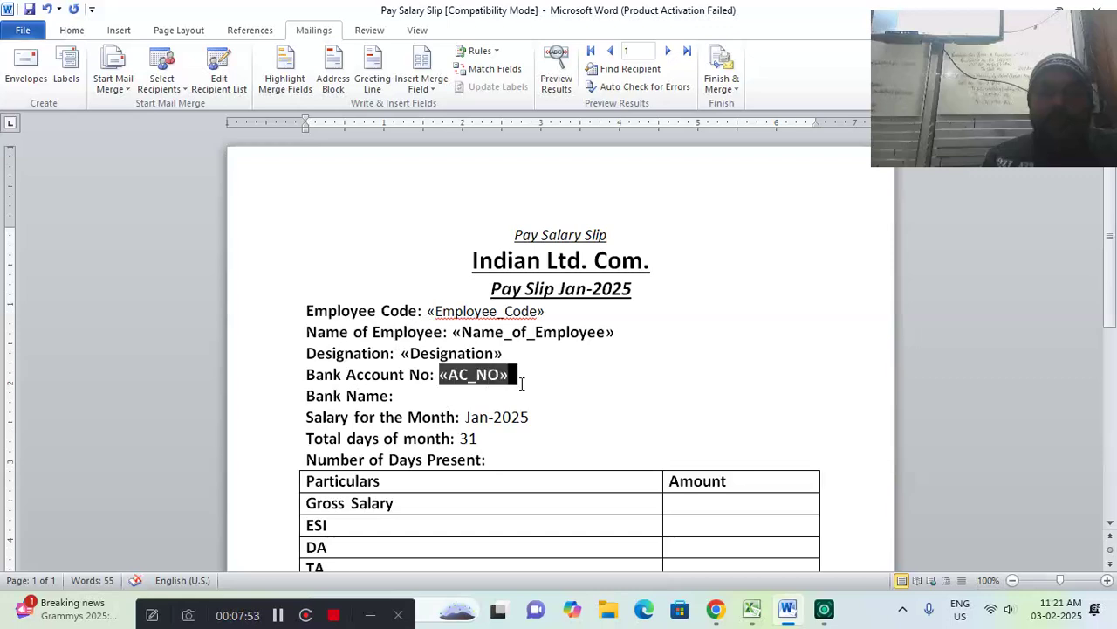
{"action": "left_click", "coordinate": [74, 31]}
{"action": "left_click", "coordinate": [270, 59]}
Insert the BANK_NAME merge field after "Bank Name:" and the Number_of_days_present merge field after "Number of Days Present:".
{"action": "left_click", "coordinate": [415, 397]}
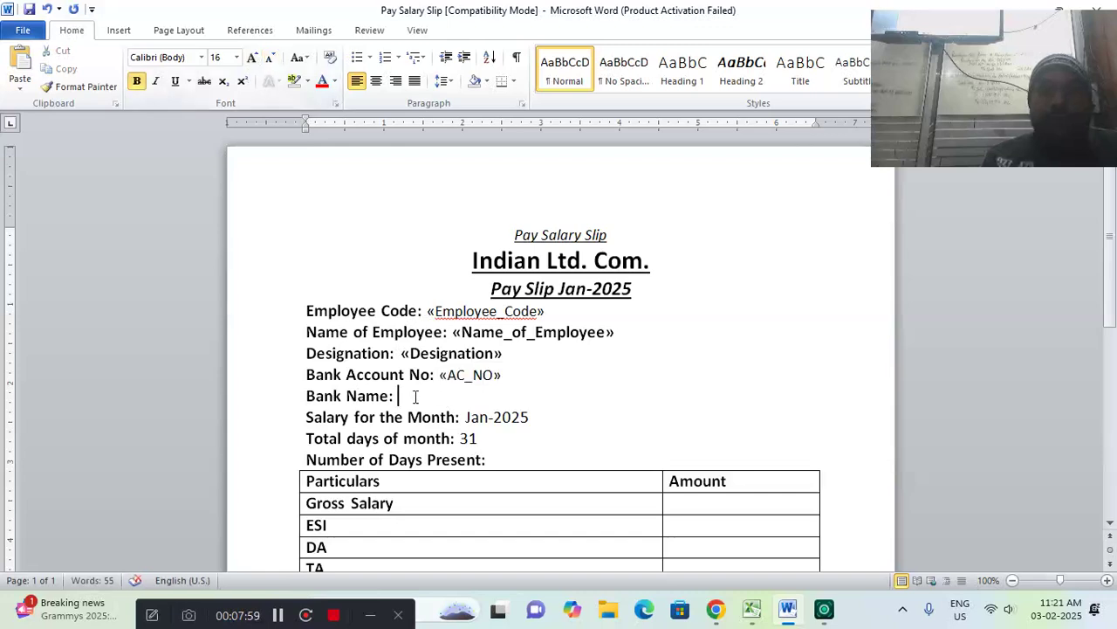
{"action": "left_click", "coordinate": [332, 39]}
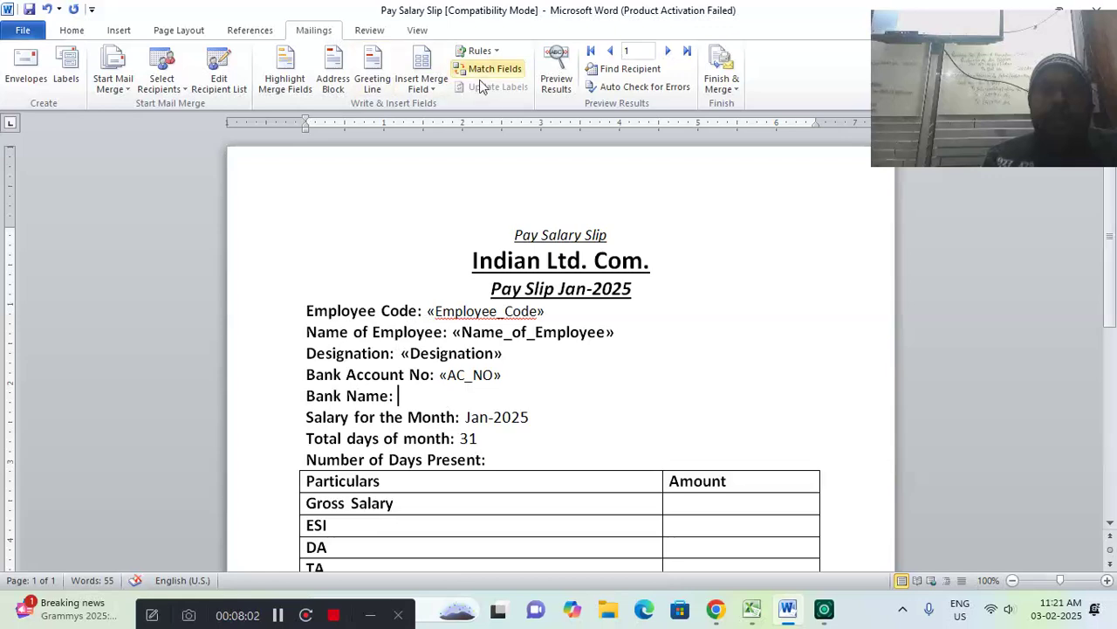
{"action": "left_click", "coordinate": [434, 90]}
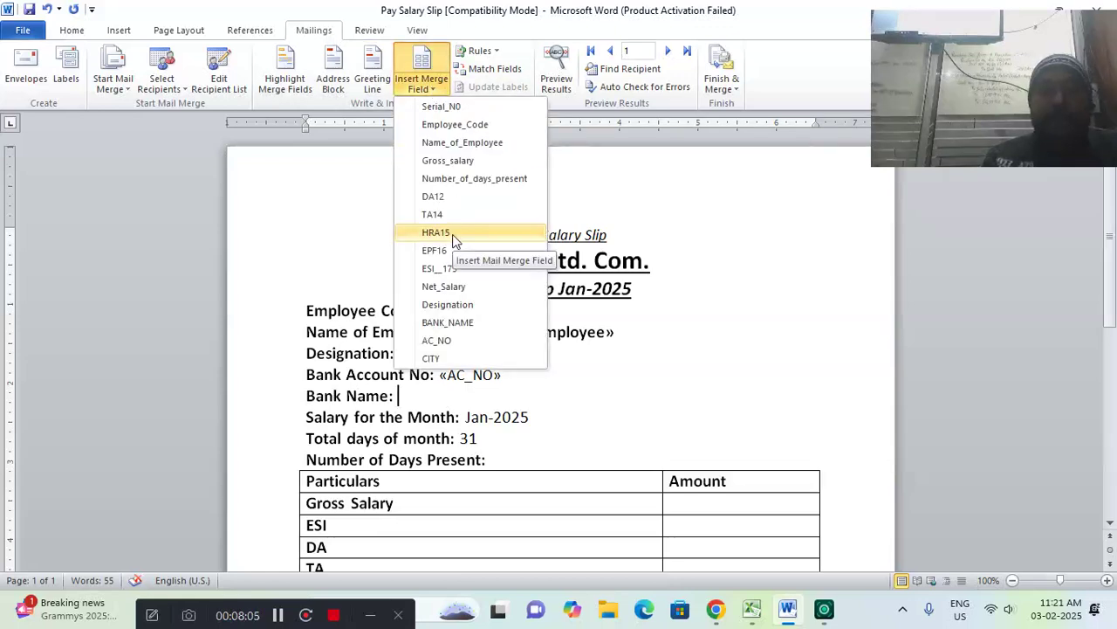
{"action": "left_click", "coordinate": [447, 323]}
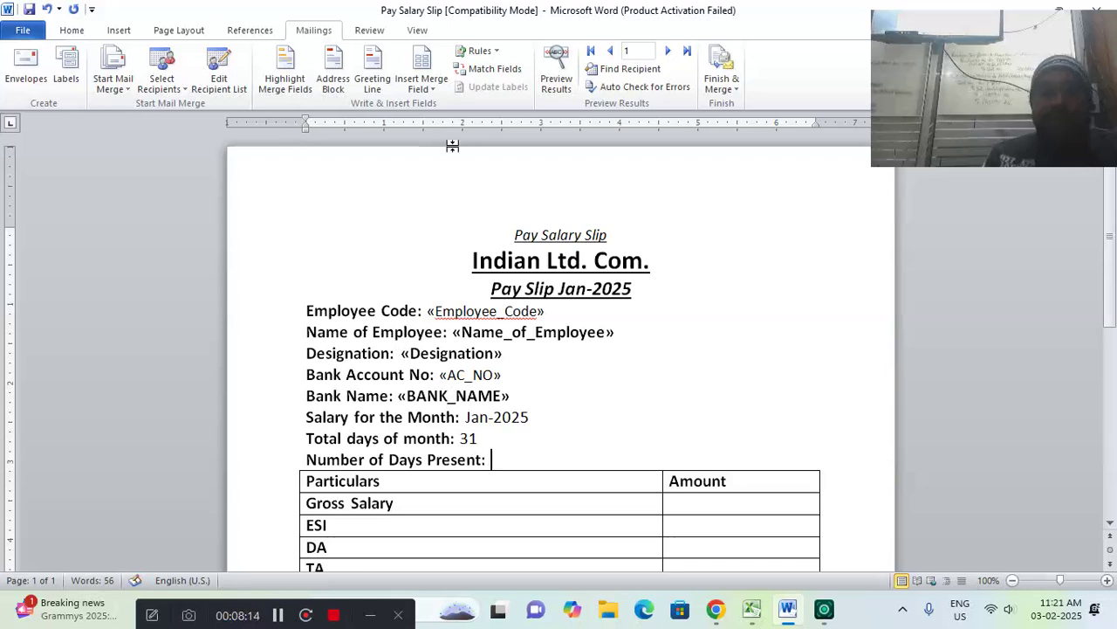
{"action": "left_click", "coordinate": [419, 88]}
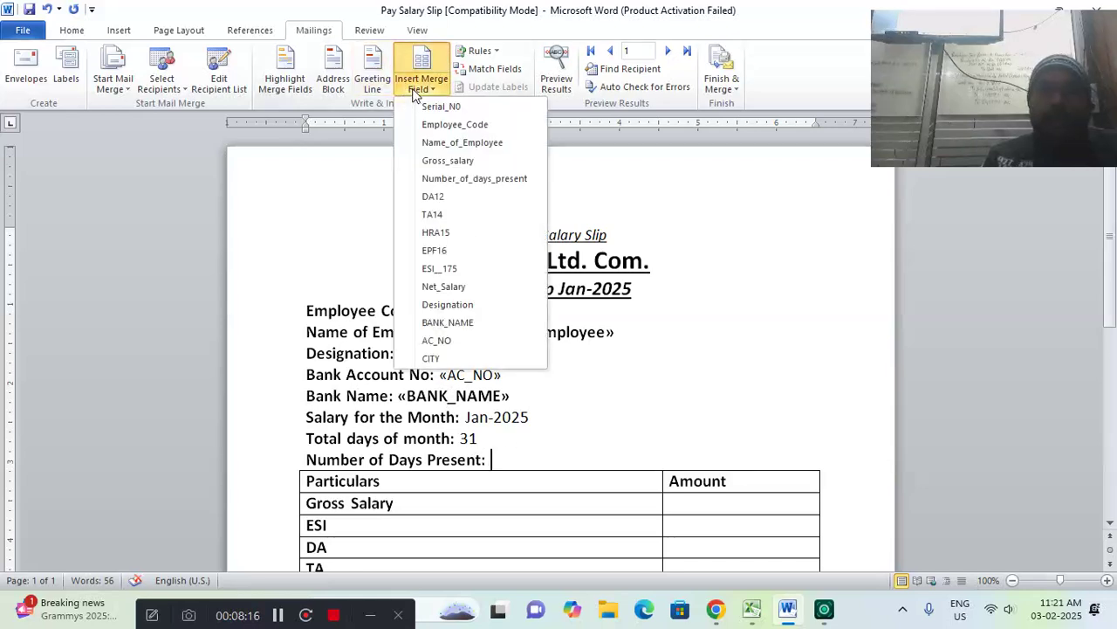
{"action": "left_click", "coordinate": [483, 183]}
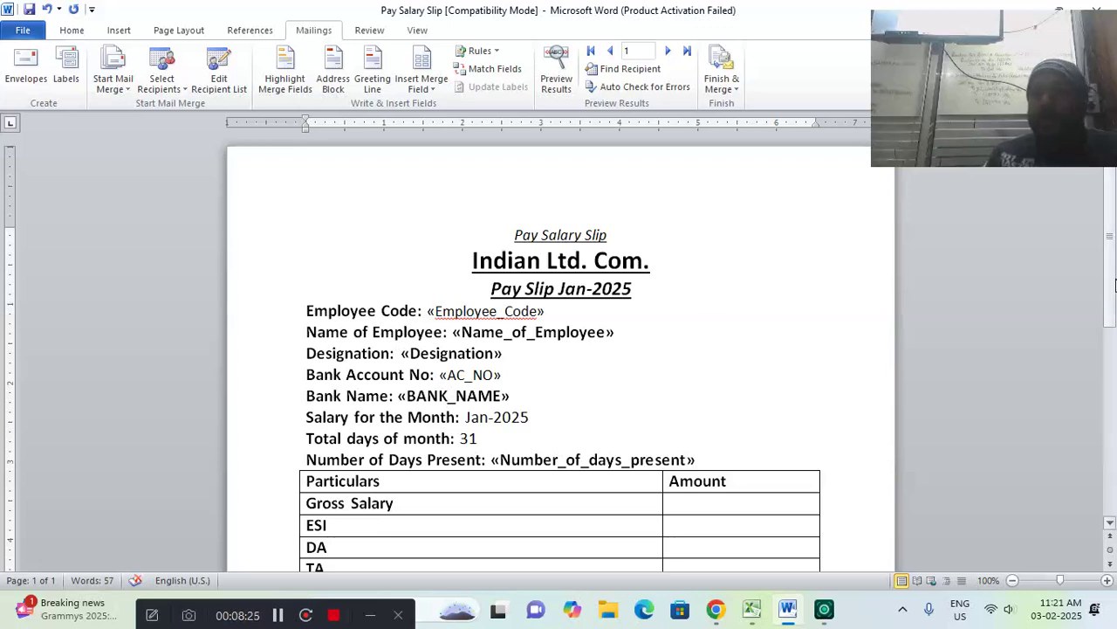
Insert the Gross_salary and ESI__175 merge fields in the Amount cells of the Gross Salary and ESI rows.
{"action": "scroll", "coordinate": [1115, 285], "scroll_direction": "down", "scroll_amount": 2}
{"action": "left_click", "coordinate": [723, 399]}
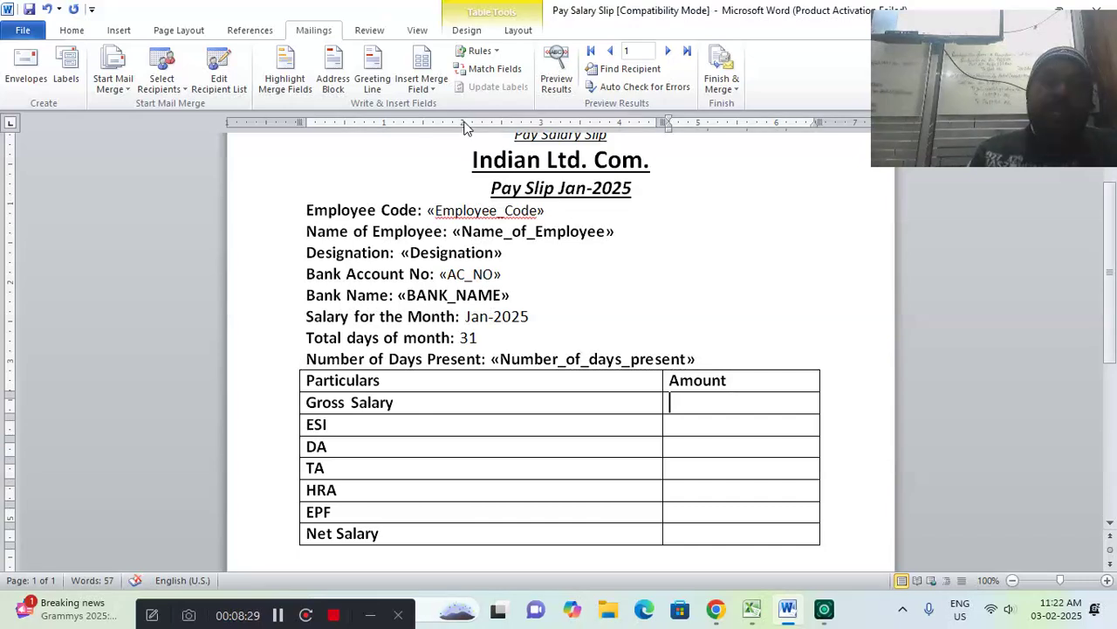
{"action": "left_click", "coordinate": [431, 91]}
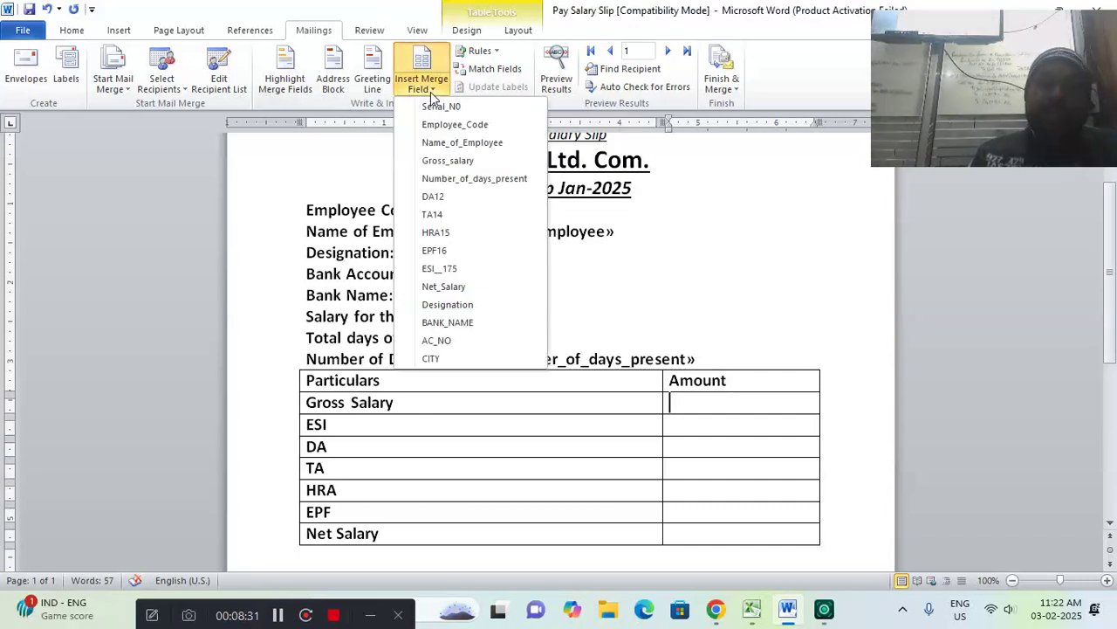
{"action": "left_click", "coordinate": [447, 162]}
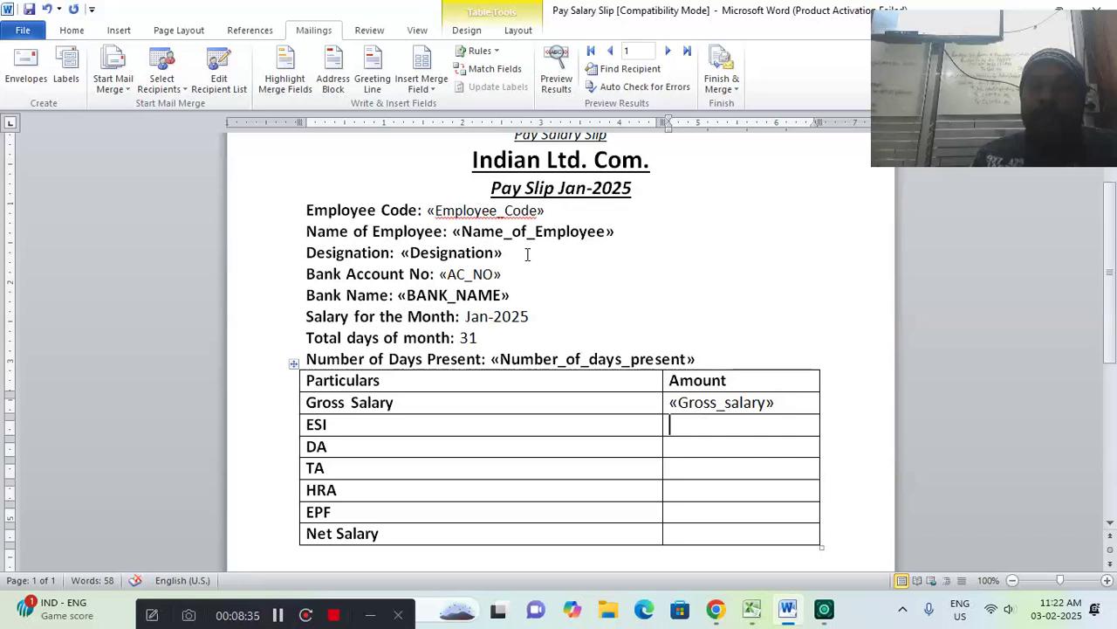
{"action": "left_click", "coordinate": [428, 87]}
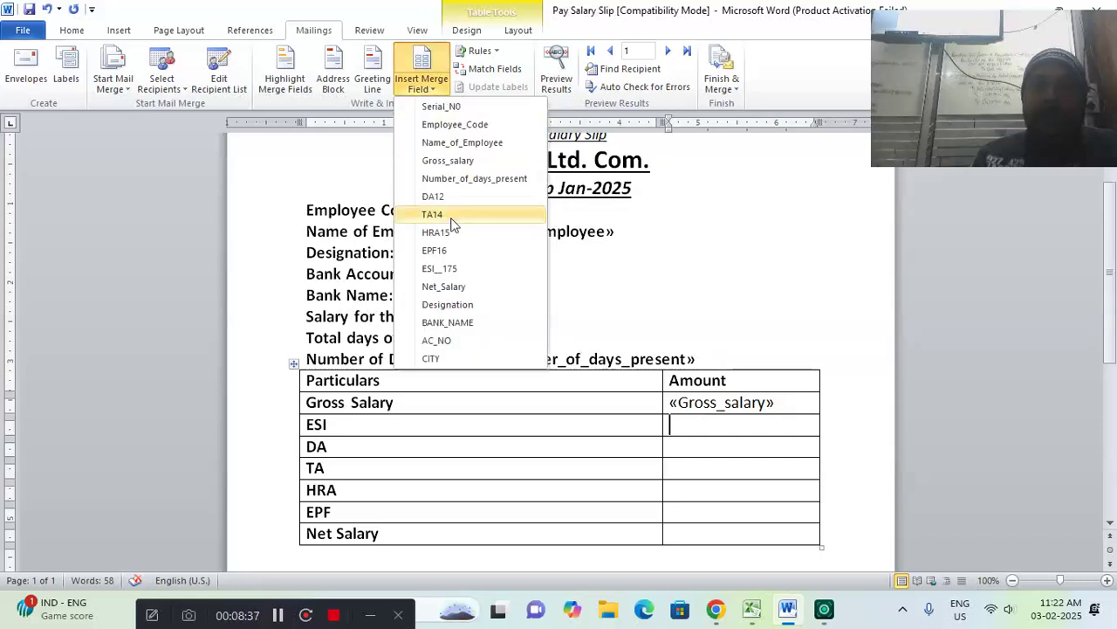
{"action": "left_click", "coordinate": [445, 268]}
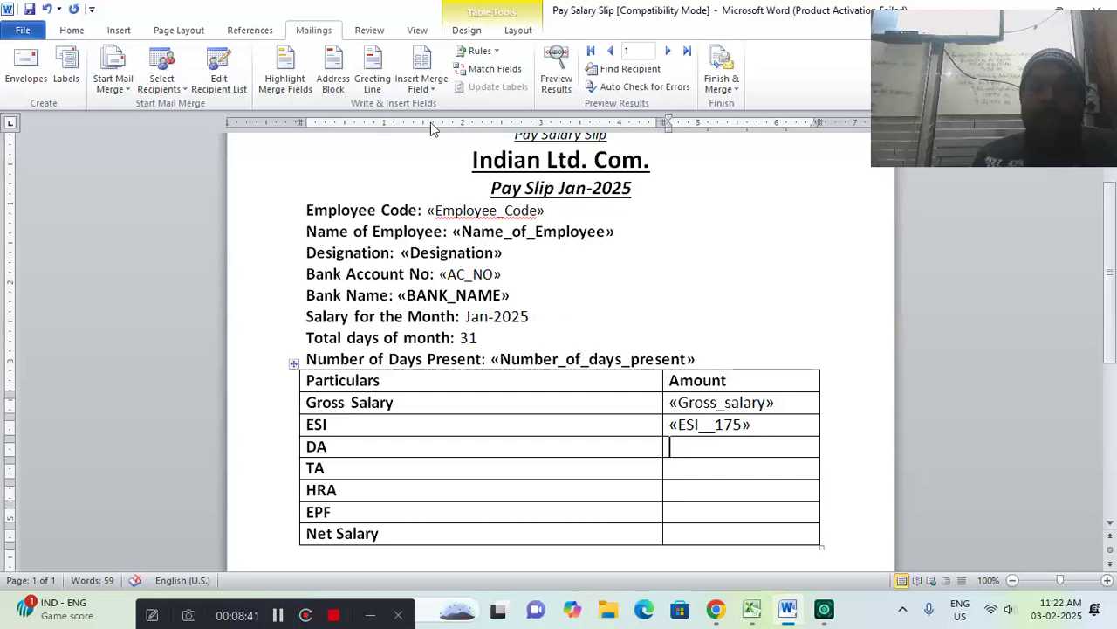
Insert the DA12 and TA14 merge fields in the Amount cells of the DA and TA rows.
{"action": "left_click", "coordinate": [430, 91]}
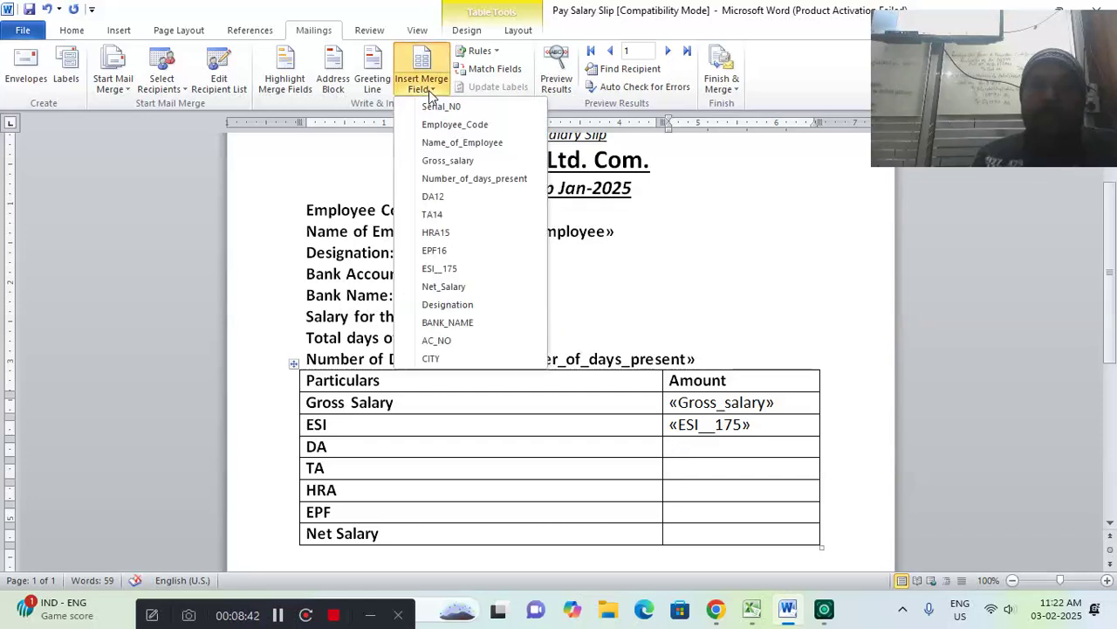
{"action": "left_click", "coordinate": [435, 197]}
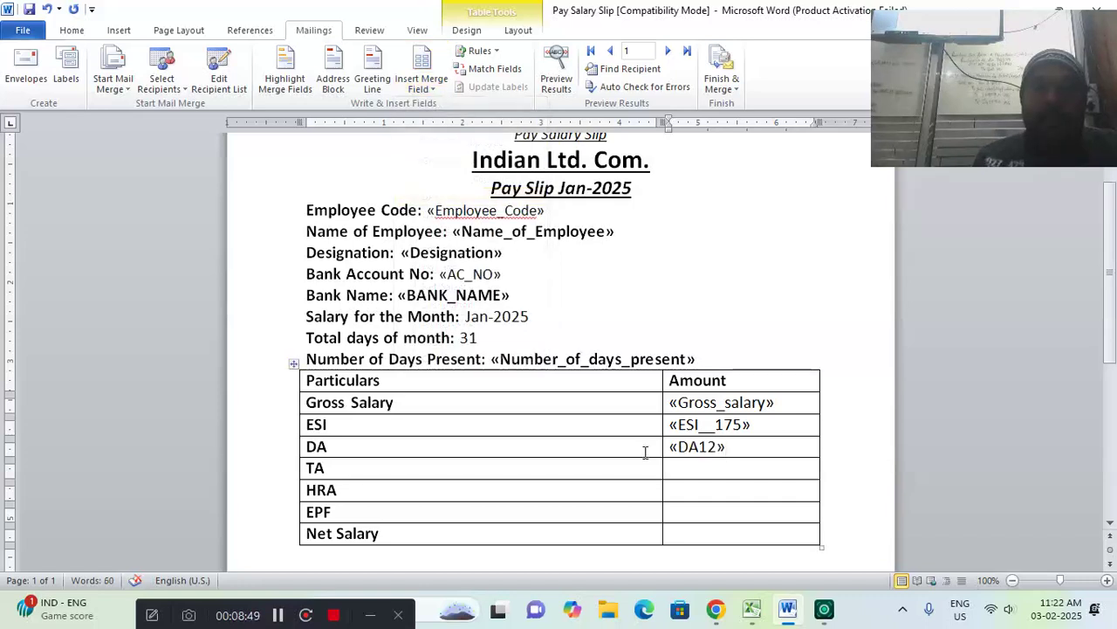
{"action": "left_click", "coordinate": [423, 68]}
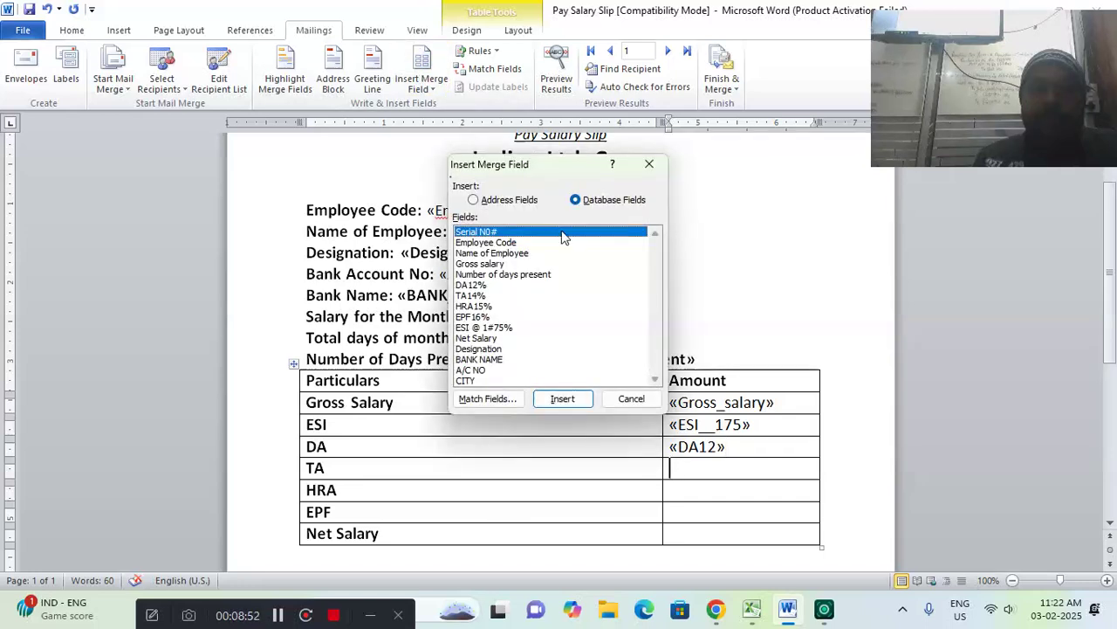
{"action": "left_click", "coordinate": [632, 398]}
{"action": "left_click", "coordinate": [433, 88]}
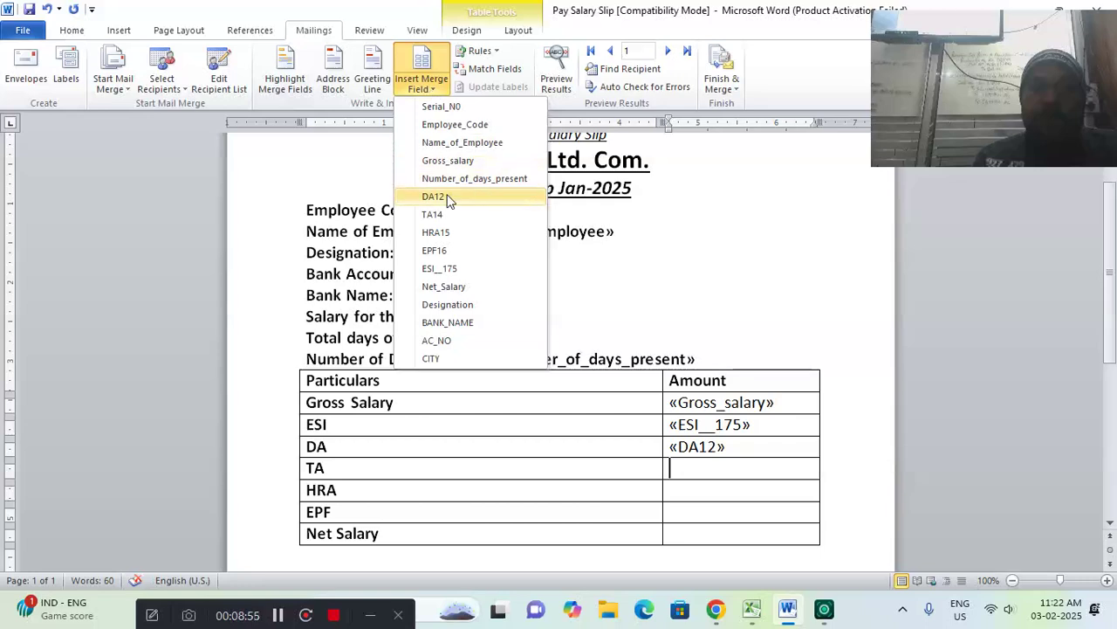
{"action": "left_click", "coordinate": [433, 215]}
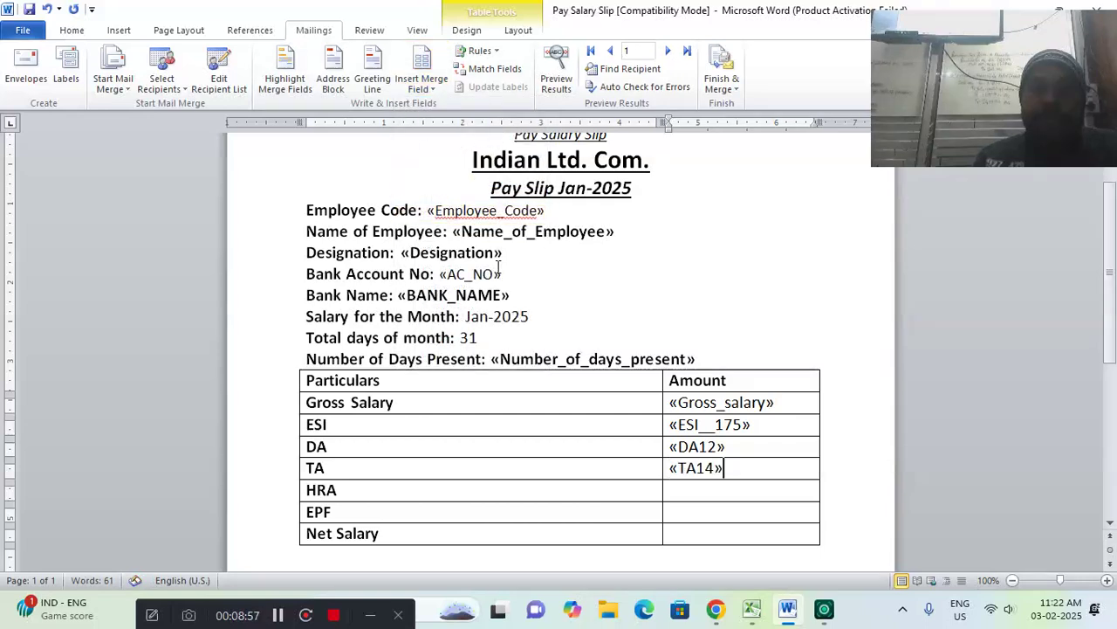
Insert the HRA15 and EPF16 merge fields in the Amount cells of the HRA and EPF rows.
{"action": "left_click", "coordinate": [680, 492]}
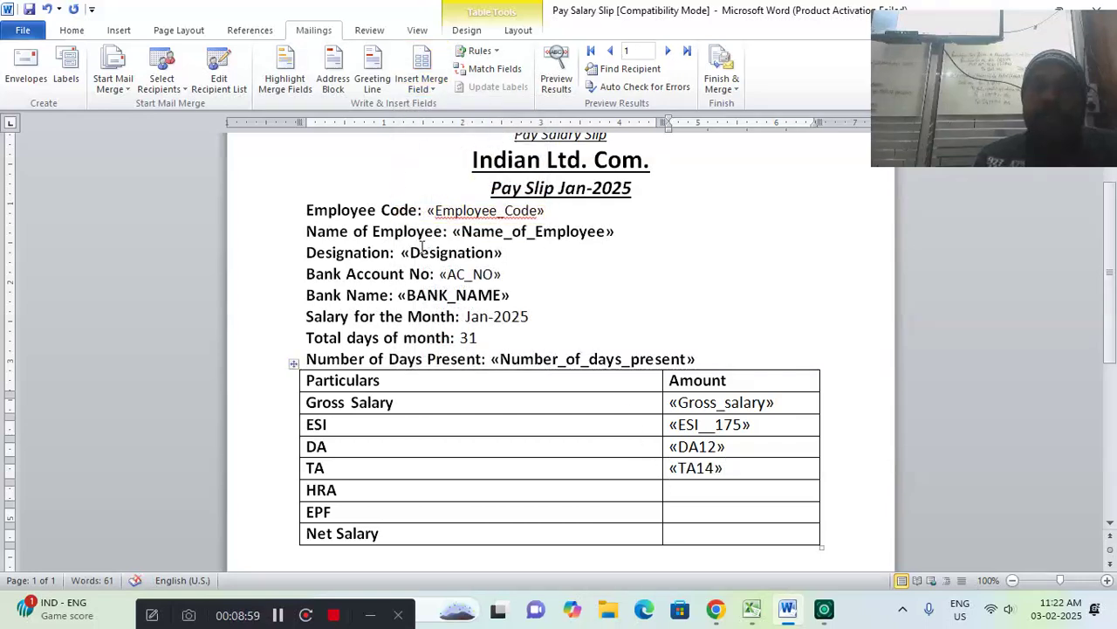
{"action": "left_click", "coordinate": [434, 88]}
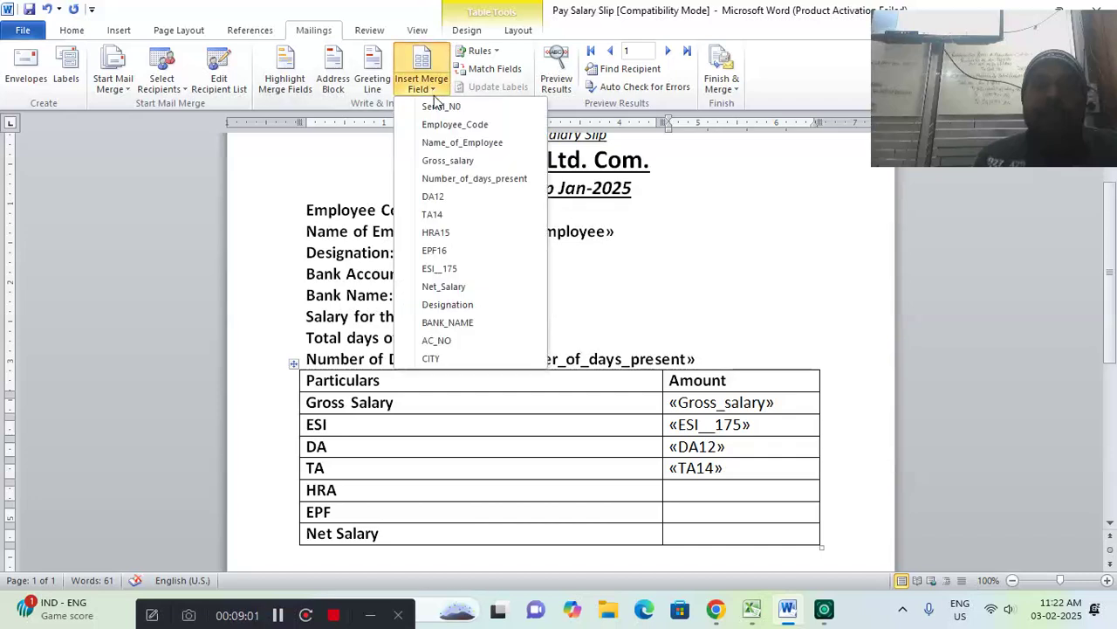
{"action": "left_click", "coordinate": [452, 234]}
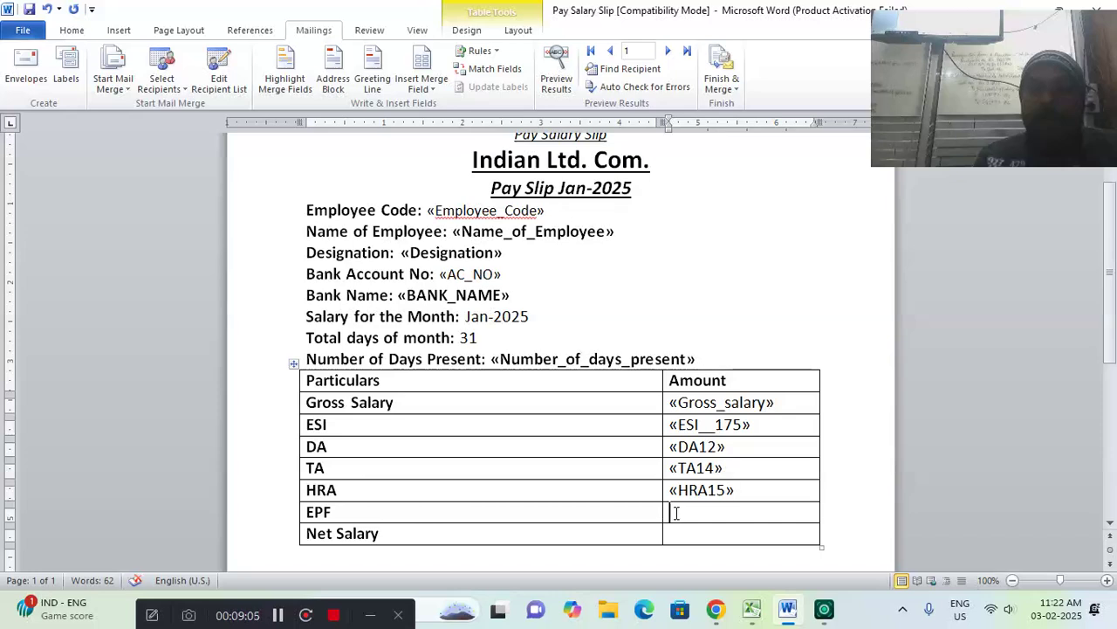
{"action": "left_click", "coordinate": [423, 87]}
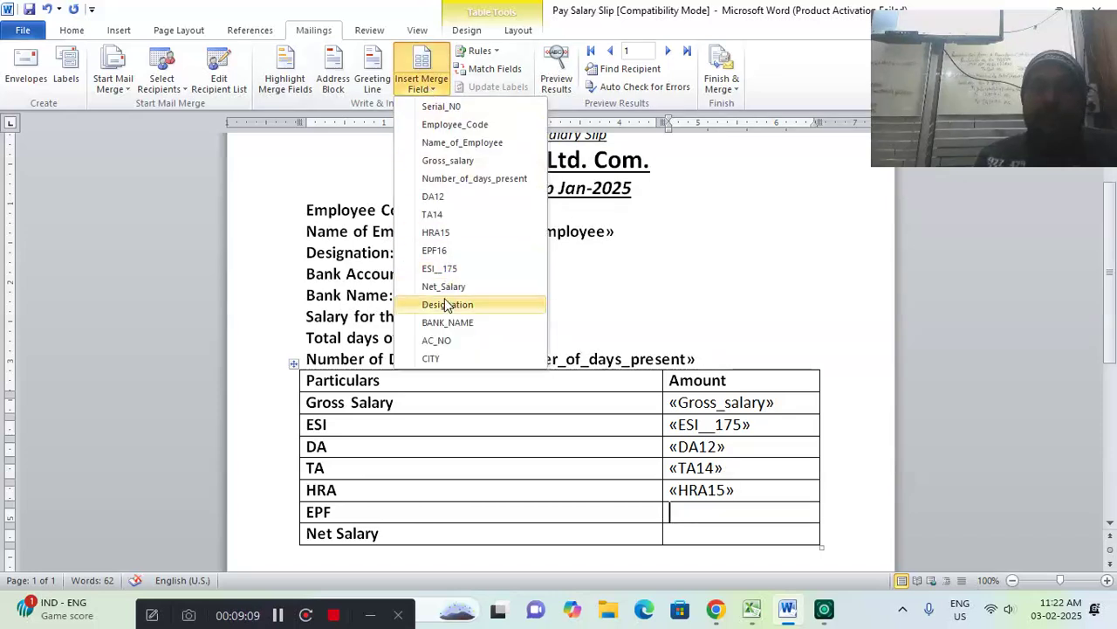
{"action": "left_click", "coordinate": [434, 250]}
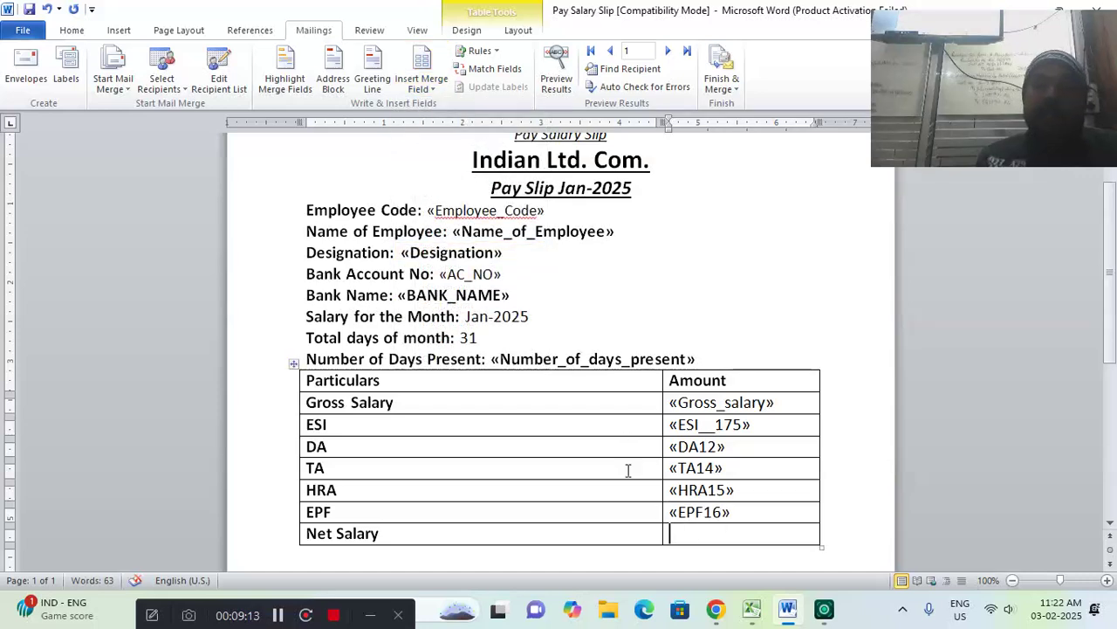
Insert the Net_Salary merge field in the Amount cell of the Net Salary row.
{"action": "left_click", "coordinate": [429, 91]}
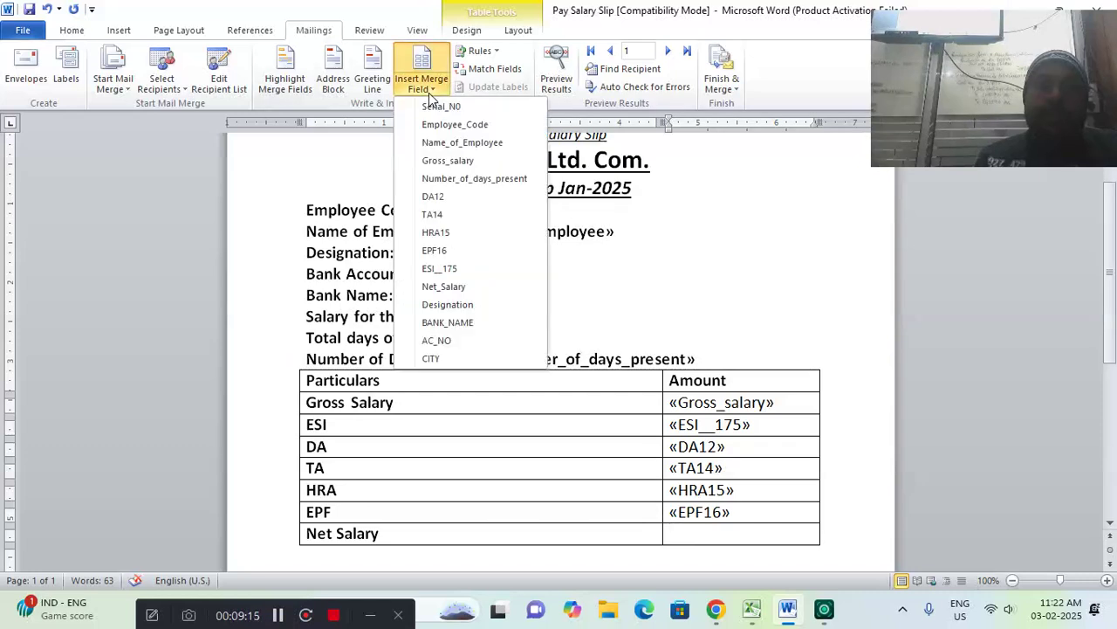
{"action": "left_click", "coordinate": [452, 287]}
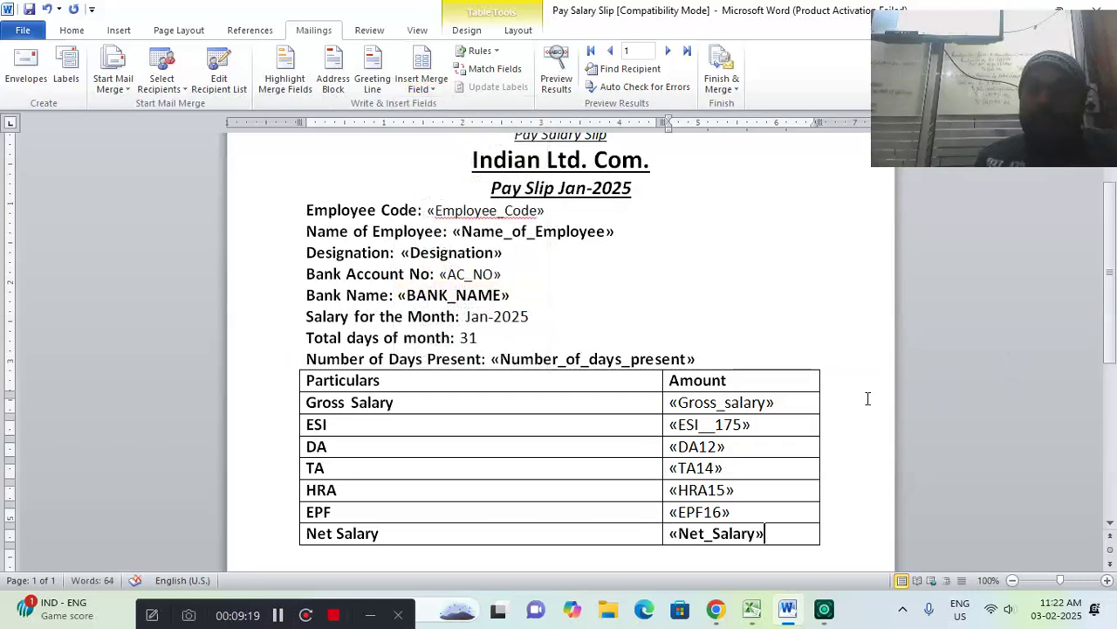
{"action": "scroll", "coordinate": [1115, 373], "scroll_direction": "down", "scroll_amount": 3}
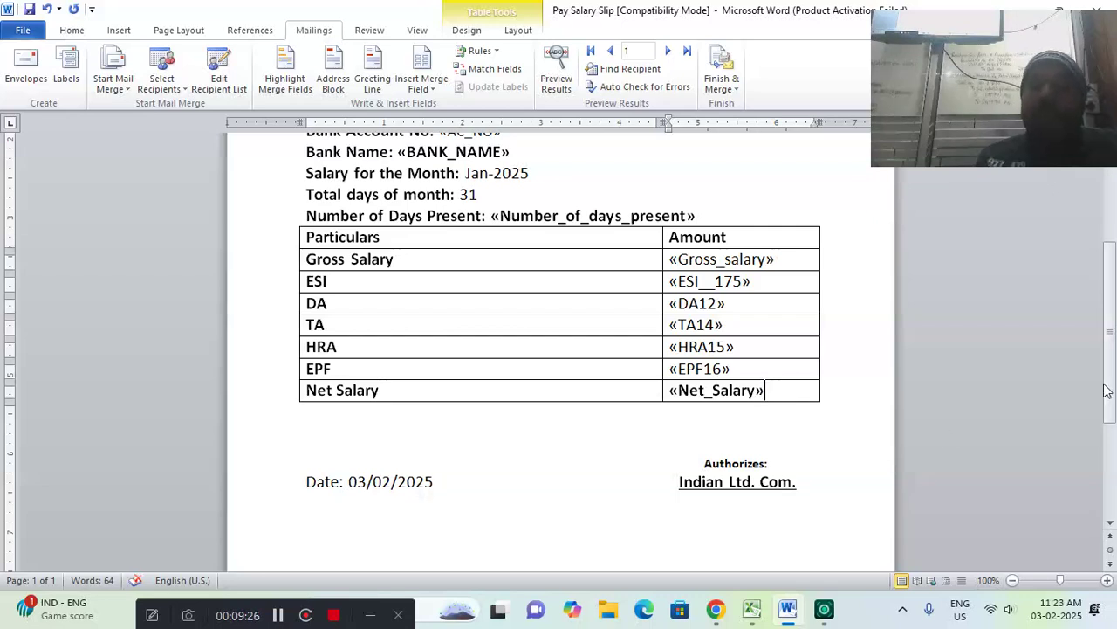
{"action": "scroll", "coordinate": [1110, 301], "scroll_direction": "up", "scroll_amount": 5}
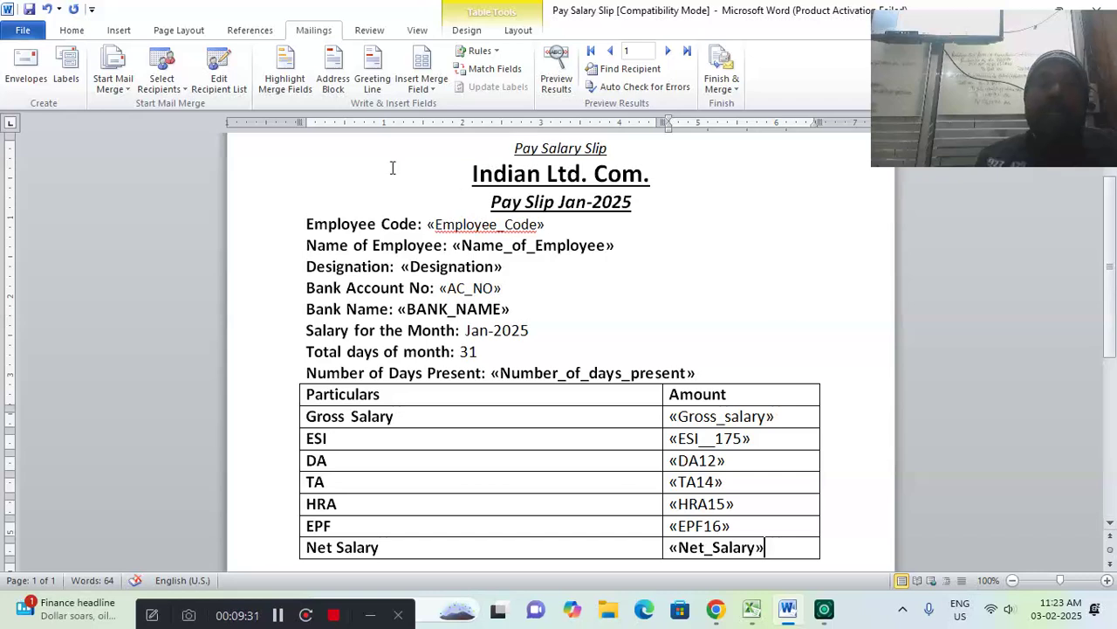
Highlight all merge fields in the pay slip and turn on the preview of the merged results.
{"action": "left_click", "coordinate": [301, 85]}
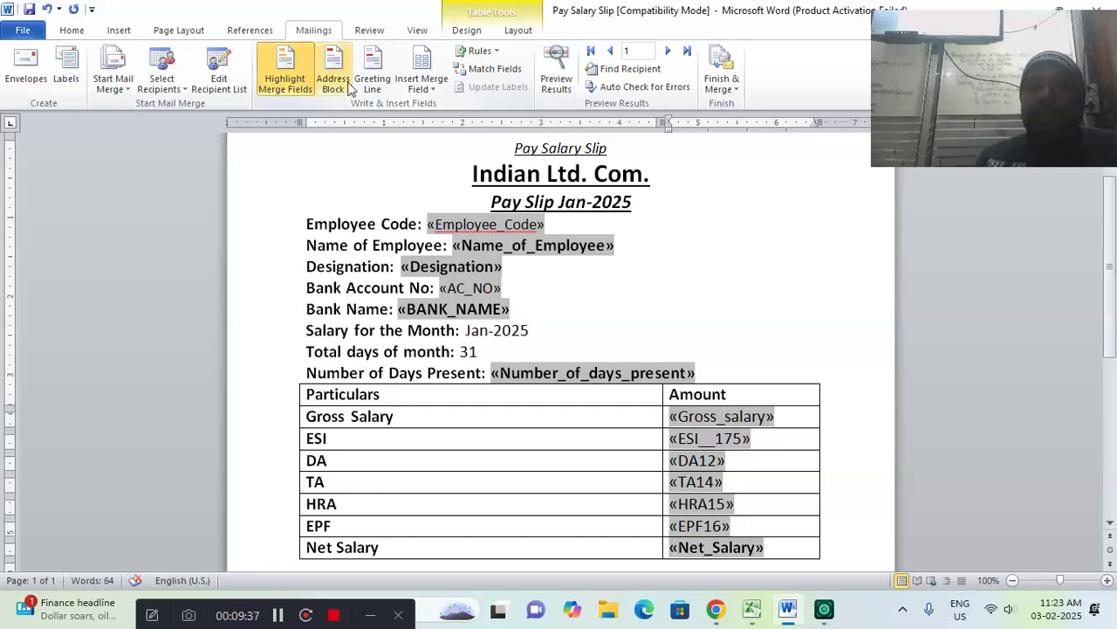
{"action": "left_click", "coordinate": [555, 82]}
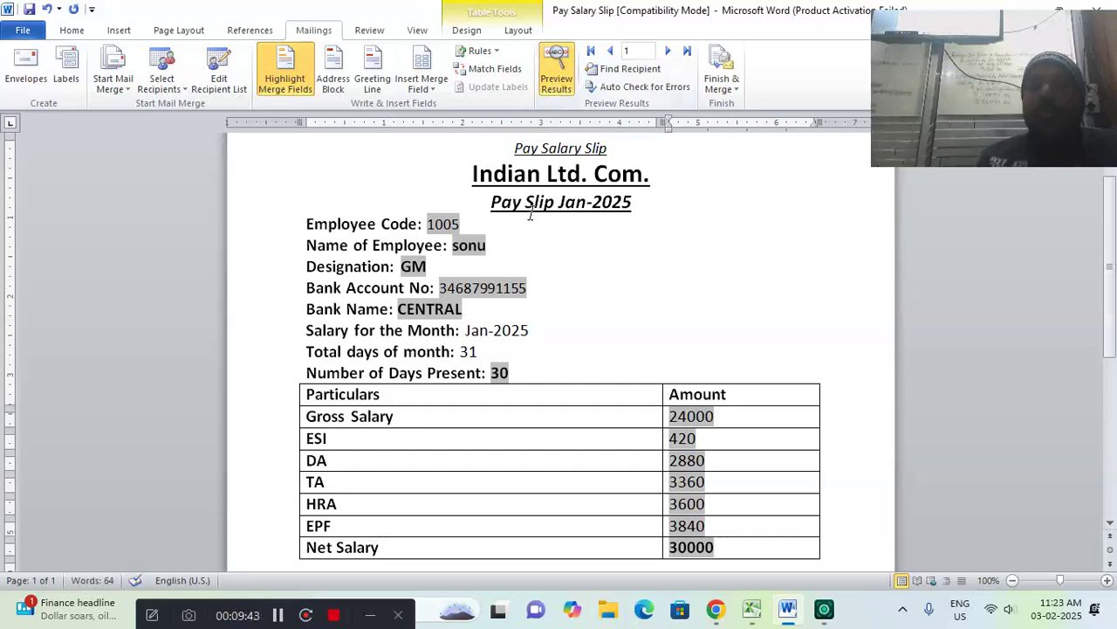
{"action": "left_click", "coordinate": [499, 244]}
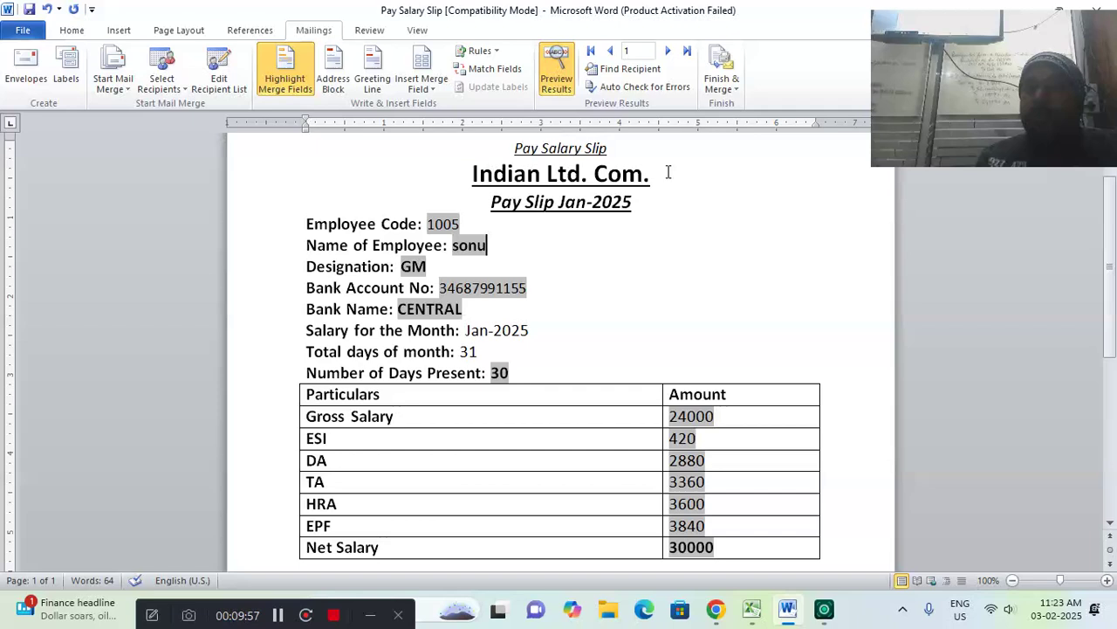
Step through the previewed employee pay slips one record at a time up to record 15.
{"action": "left_click", "coordinate": [669, 51]}
{"action": "left_click", "coordinate": [669, 51]}
{"action": "left_click", "coordinate": [669, 51]}
{"action": "left_click", "coordinate": [668, 51]}
{"action": "left_click", "coordinate": [668, 52]}
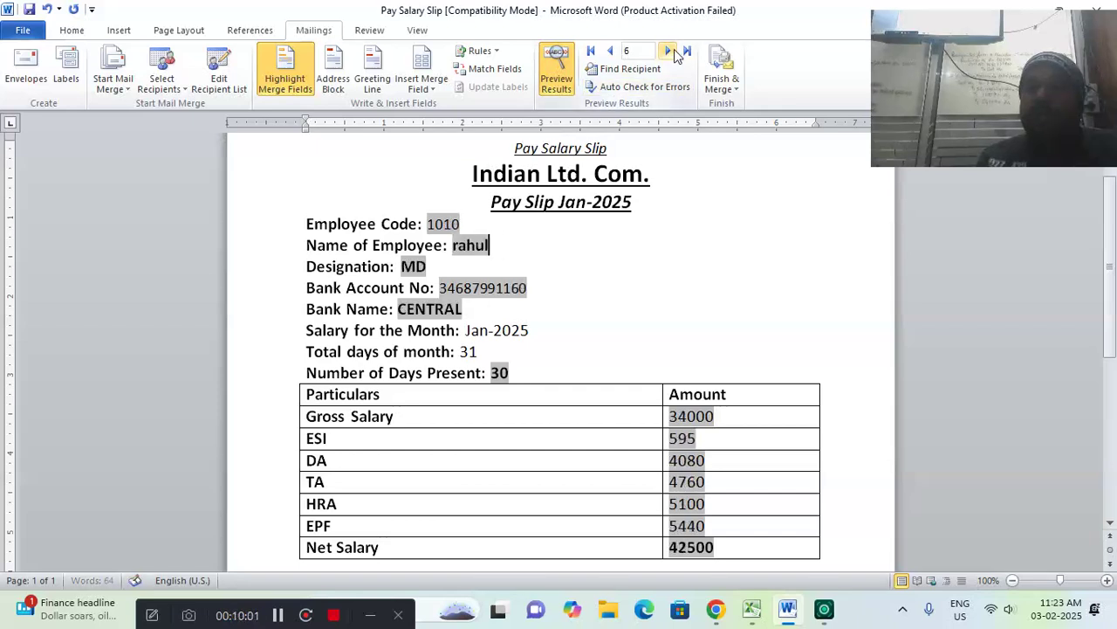
{"action": "left_click", "coordinate": [672, 53]}
{"action": "left_click", "coordinate": [672, 52]}
{"action": "left_click", "coordinate": [672, 52]}
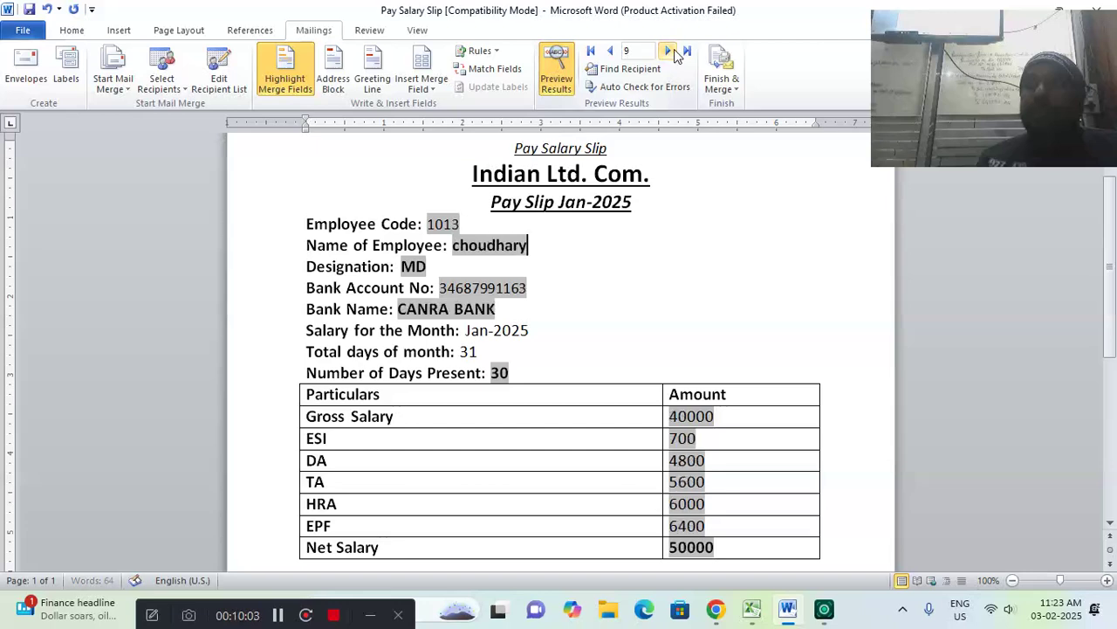
{"action": "left_click", "coordinate": [672, 50]}
{"action": "left_click", "coordinate": [672, 51]}
{"action": "left_click", "coordinate": [672, 50]}
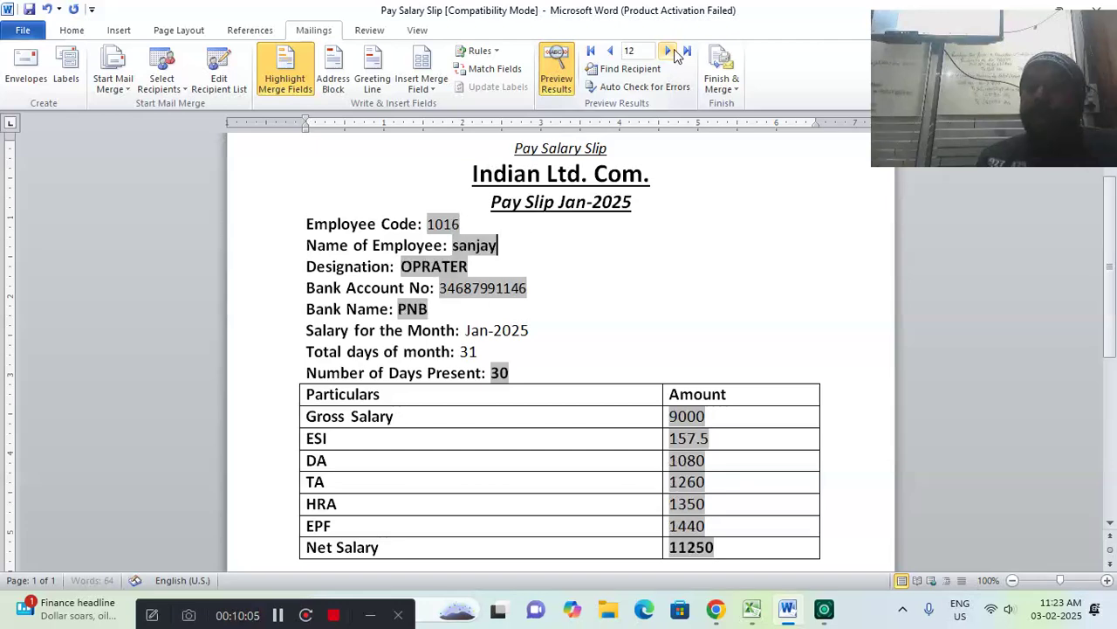
{"action": "left_click", "coordinate": [670, 52]}
{"action": "left_click", "coordinate": [670, 52]}
{"action": "left_click", "coordinate": [673, 51]}
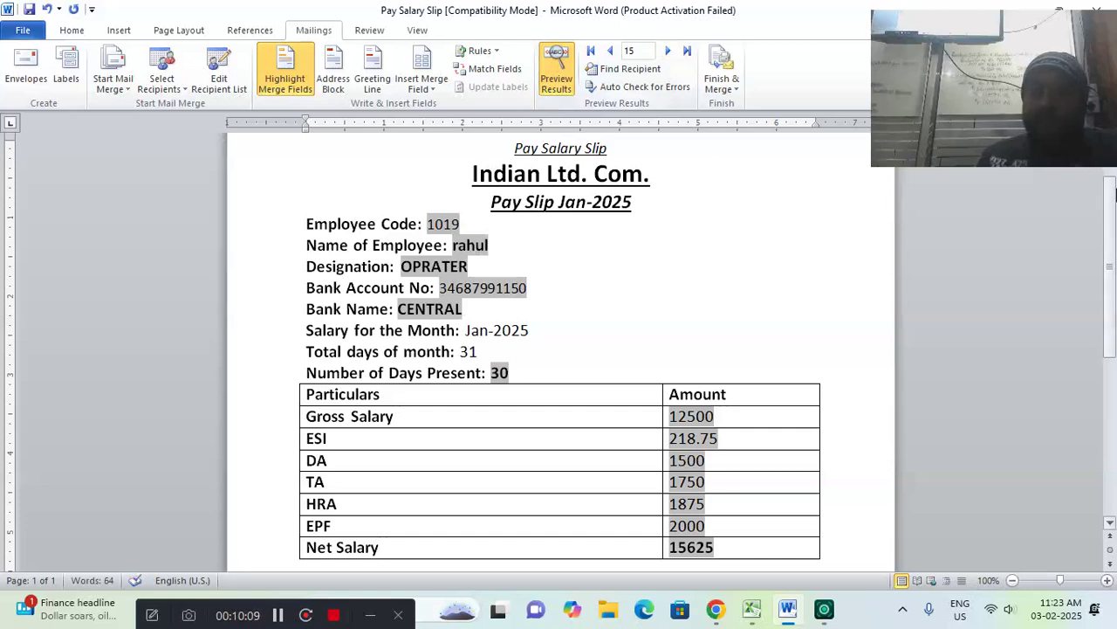
{"action": "scroll", "coordinate": [1114, 181], "scroll_direction": "up", "scroll_amount": 2}
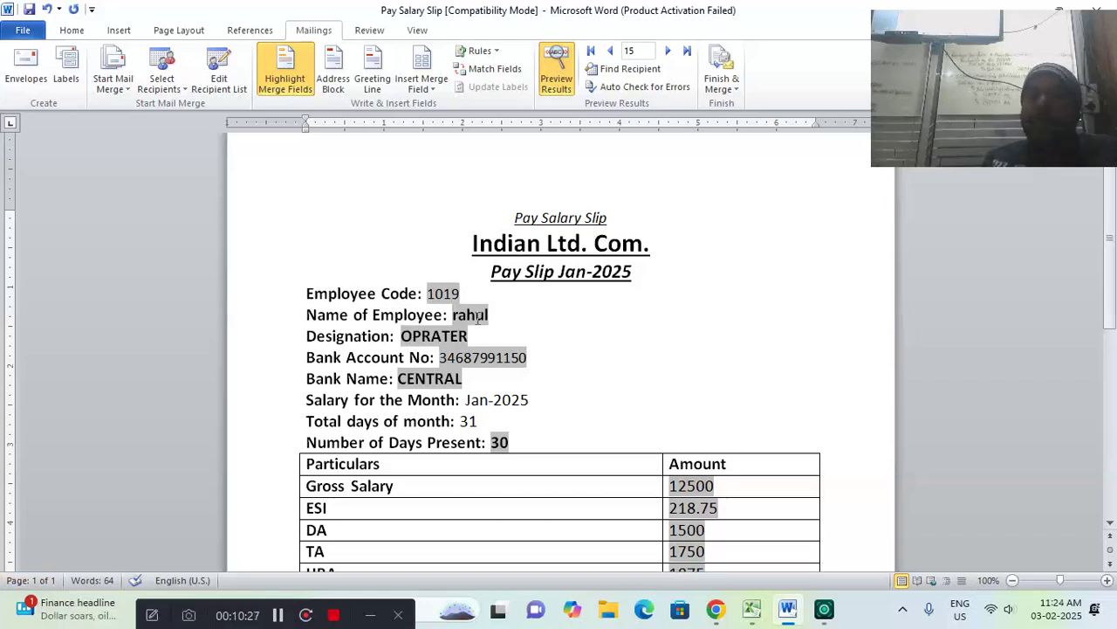
Finish the merge by generating individual pay slips for all records in a new document.
{"action": "left_click", "coordinate": [722, 84]}
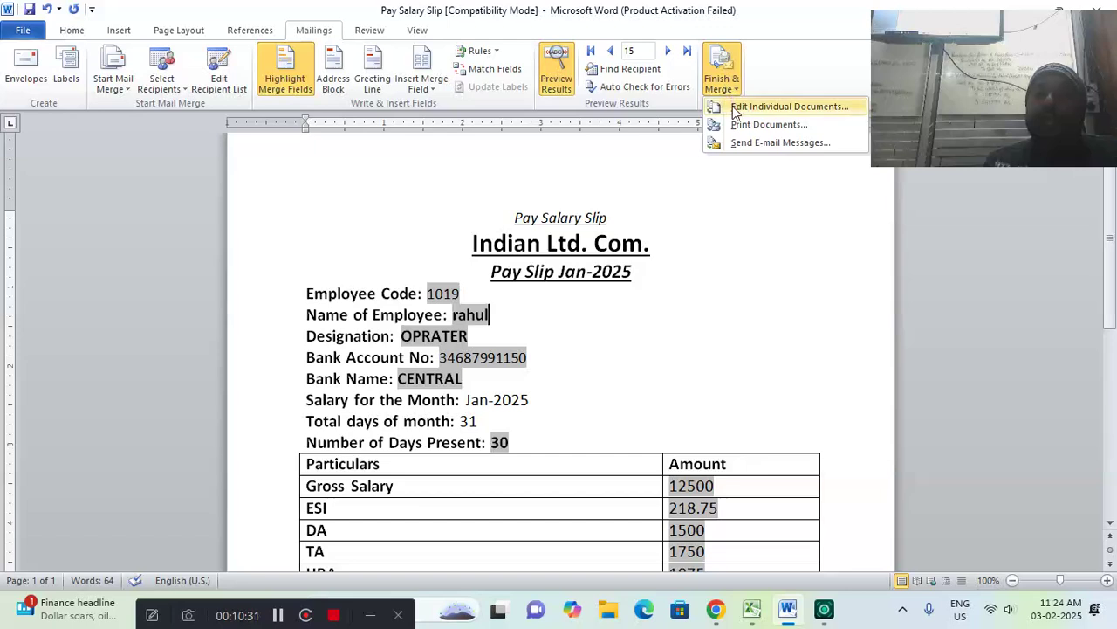
{"action": "left_click", "coordinate": [734, 106]}
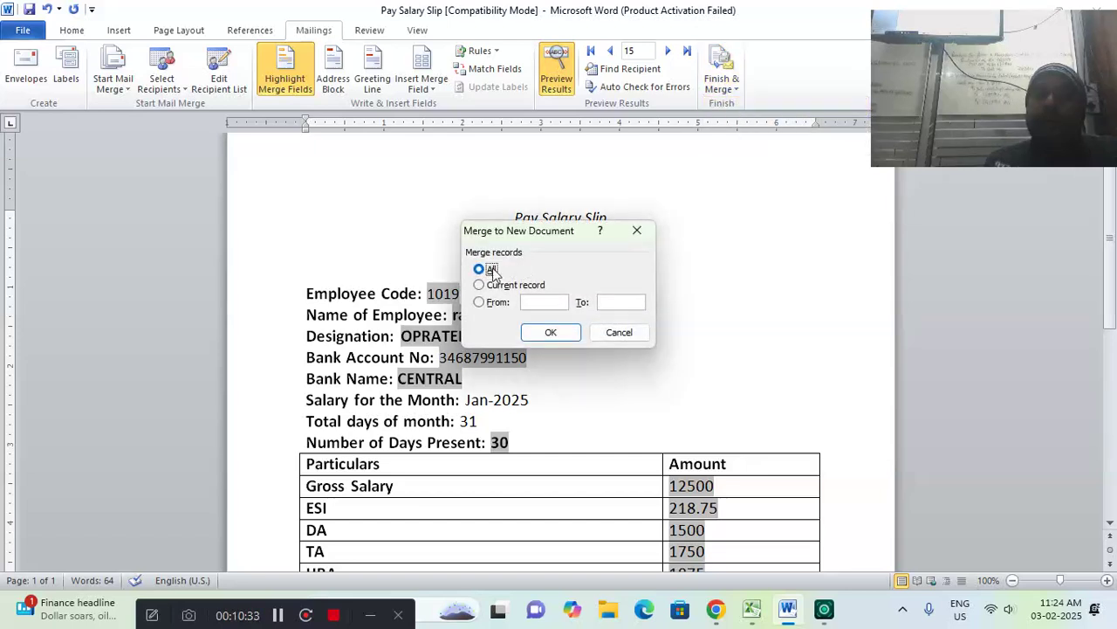
{"action": "left_click", "coordinate": [528, 330]}
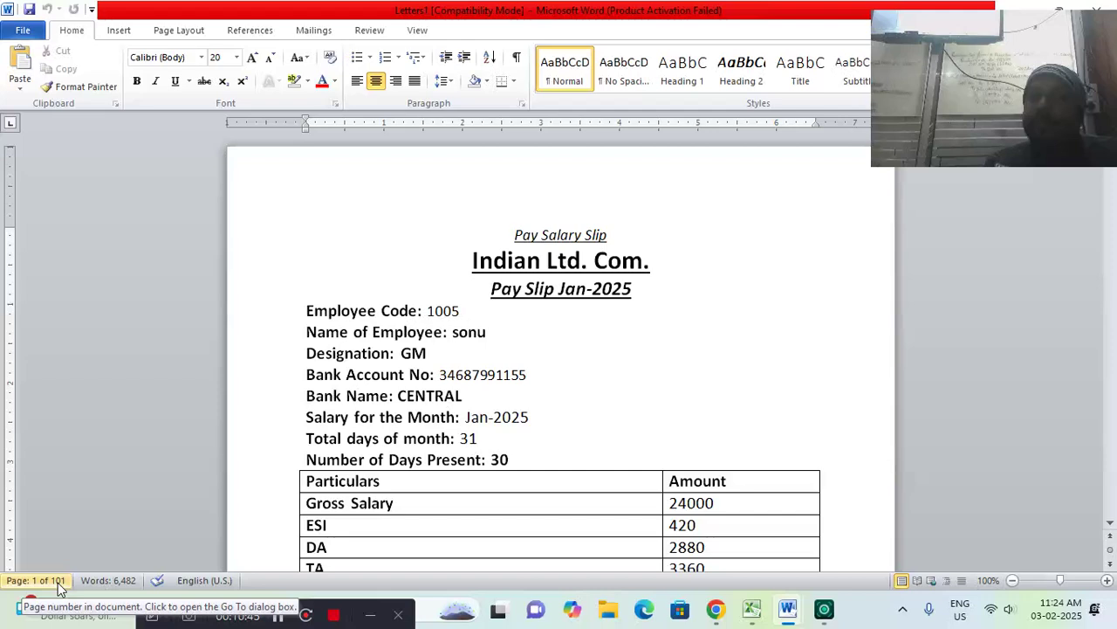
{"action": "left_click_drag", "start_coordinate": [969, 72], "coordinate": [108, 115]}
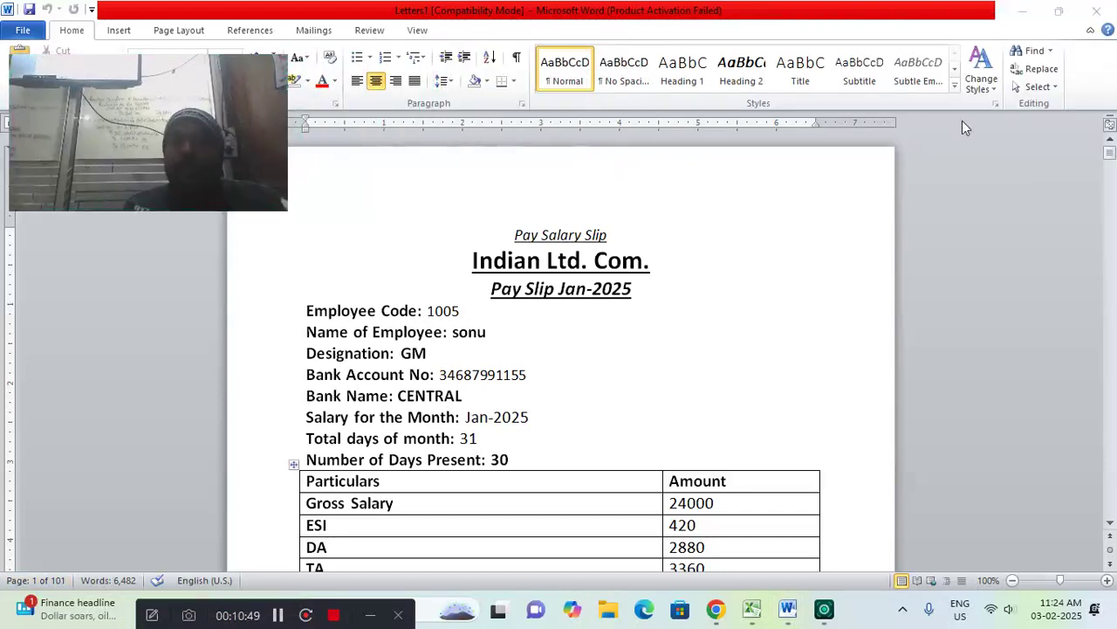
{"action": "mouse_move", "coordinate": [1114, 162]}
{"action": "left_mouse_down"}
{"action": "mouse_move", "coordinate": [1114, 434]}
{"action": "mouse_move", "coordinate": [1113, 152]}
{"action": "left_mouse_up"}
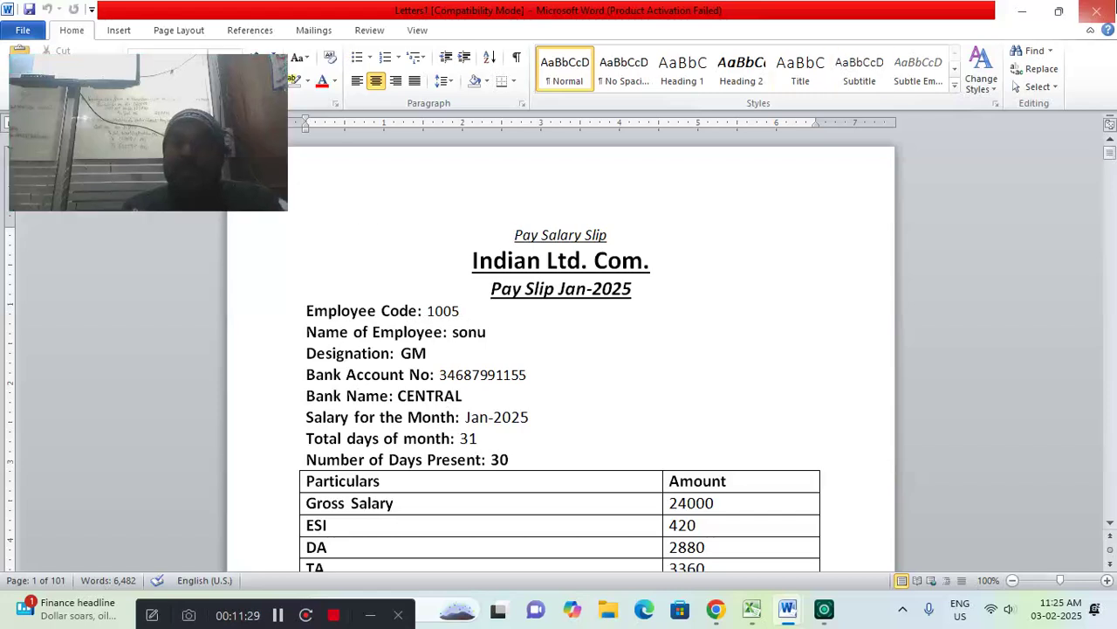
Close the merged letters without saving, turn off the results preview, and close the Pay Salary Slip template without saving.
{"action": "left_click", "coordinate": [1096, 11]}
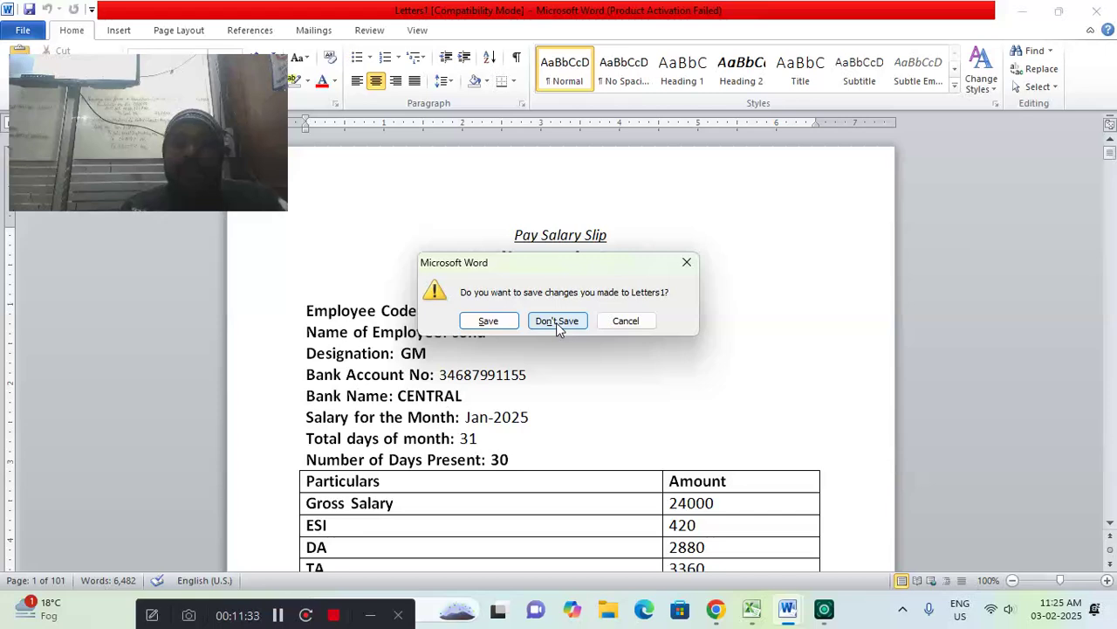
{"action": "left_click", "coordinate": [556, 321]}
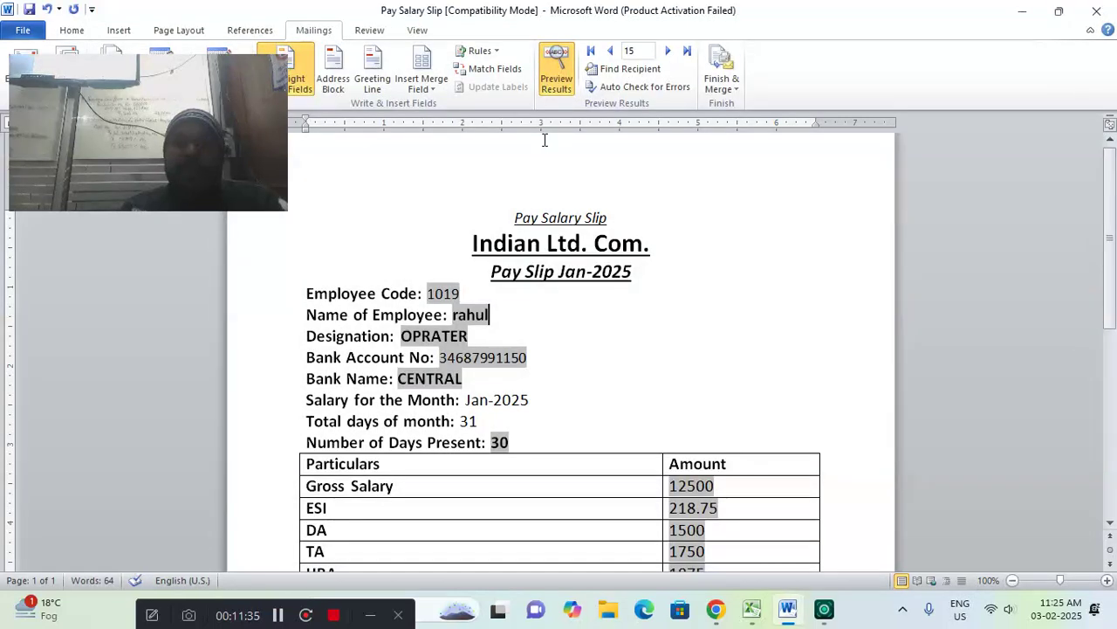
{"action": "left_click", "coordinate": [556, 79]}
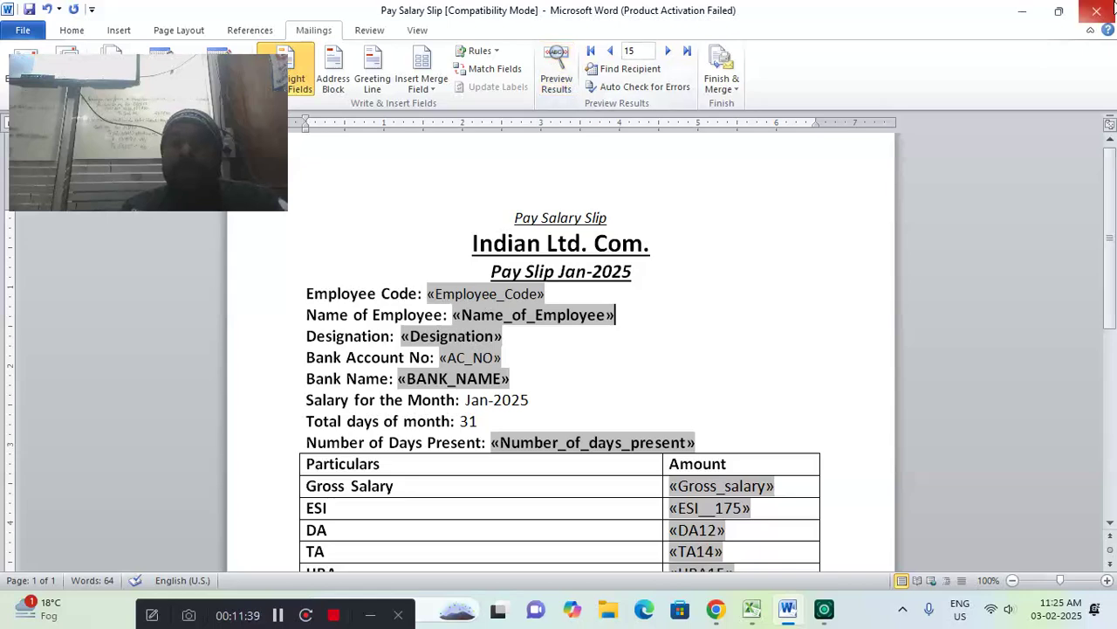
{"action": "left_click", "coordinate": [1113, 9]}
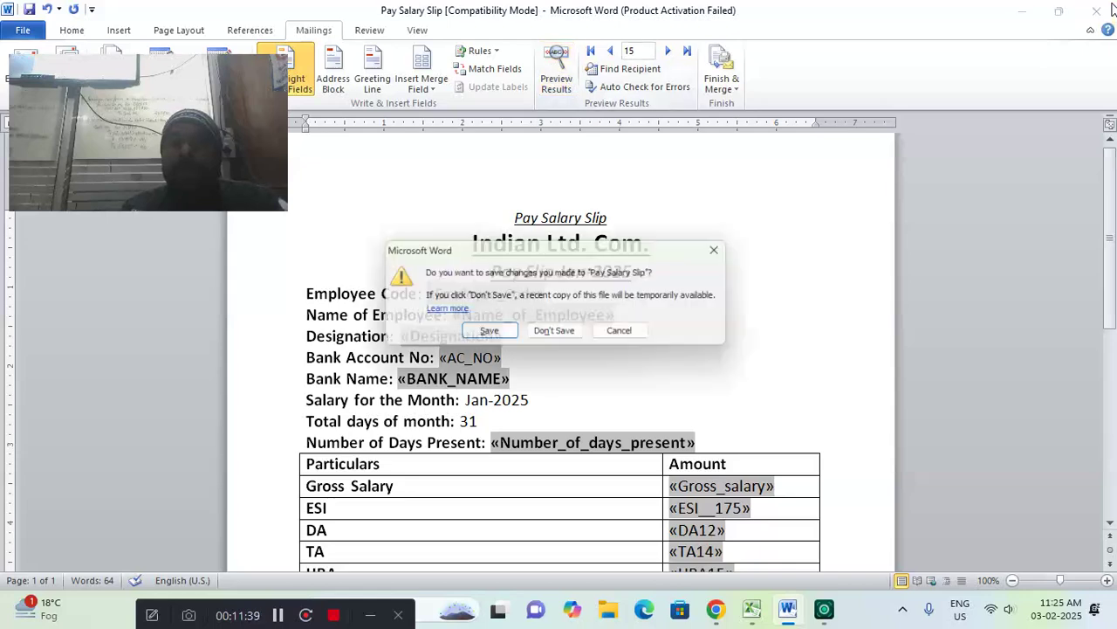
{"action": "left_click", "coordinate": [556, 334]}
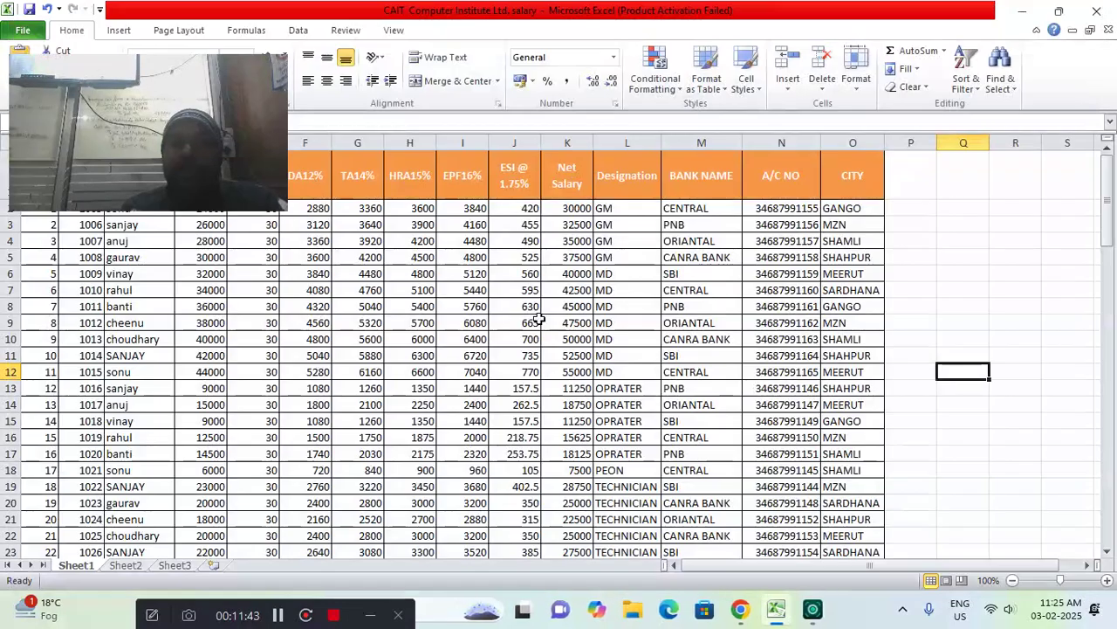
Minimize the Excel salary sheet, start Microsoft Word 2010 and dismiss its activation wizard.
{"action": "left_click_drag", "start_coordinate": [225, 119], "coordinate": [1059, 77]}
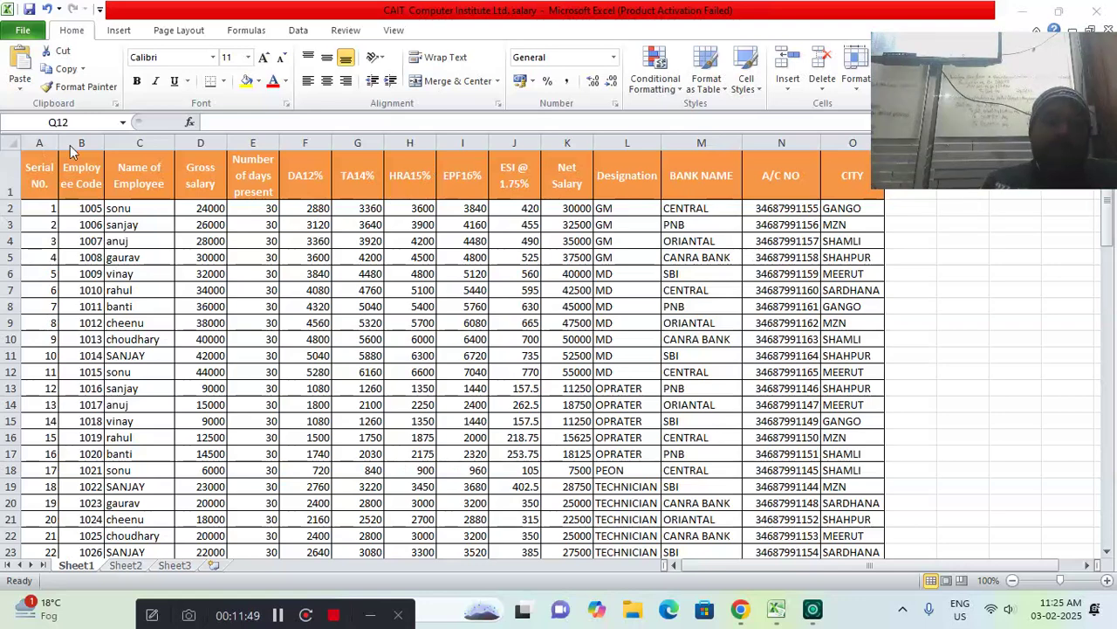
{"action": "left_click", "coordinate": [28, 35]}
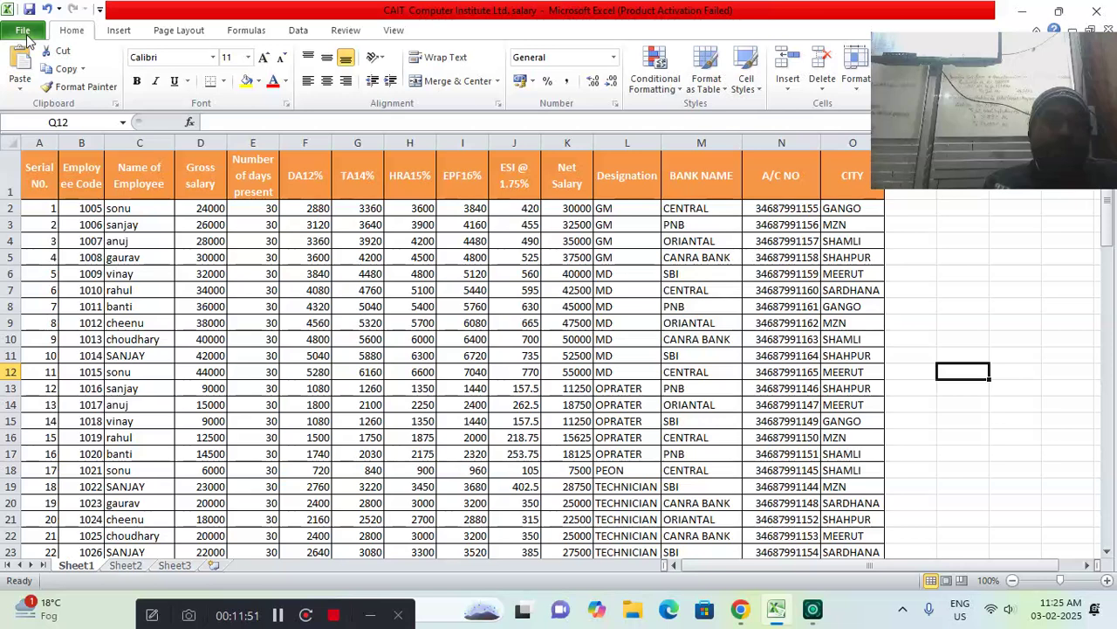
{"action": "left_click", "coordinate": [782, 615]}
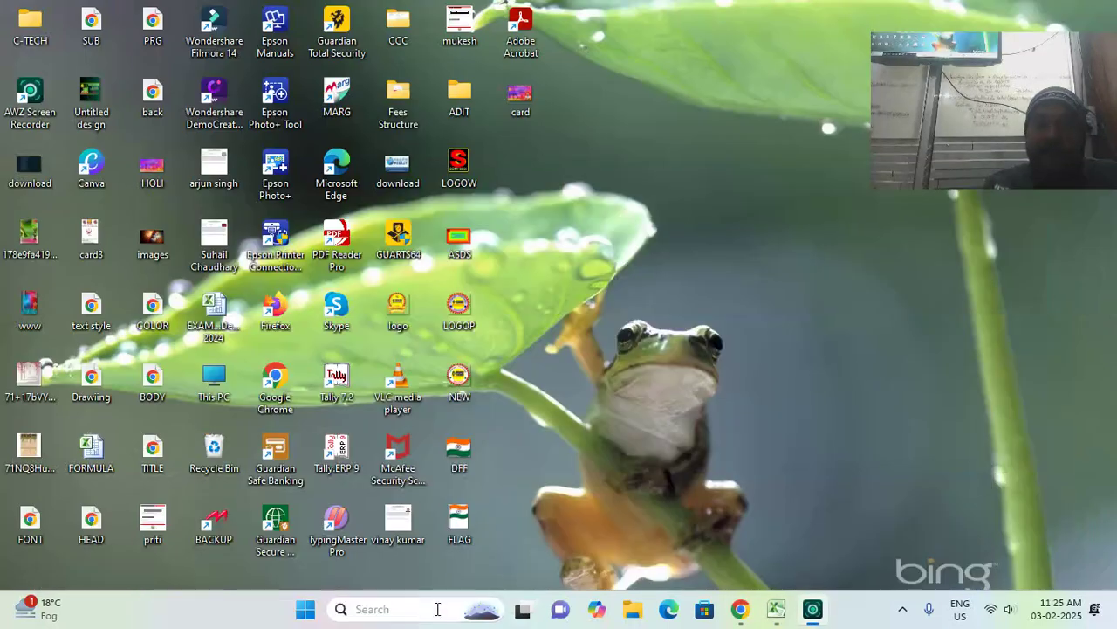
{"action": "left_click", "coordinate": [438, 608]}
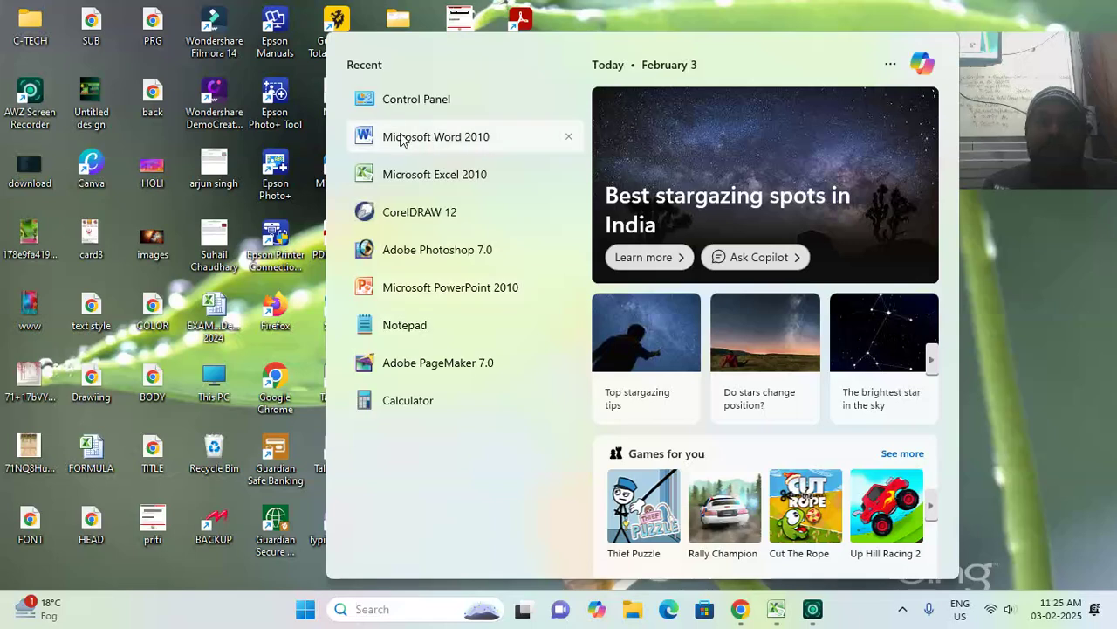
{"action": "left_click", "coordinate": [396, 138]}
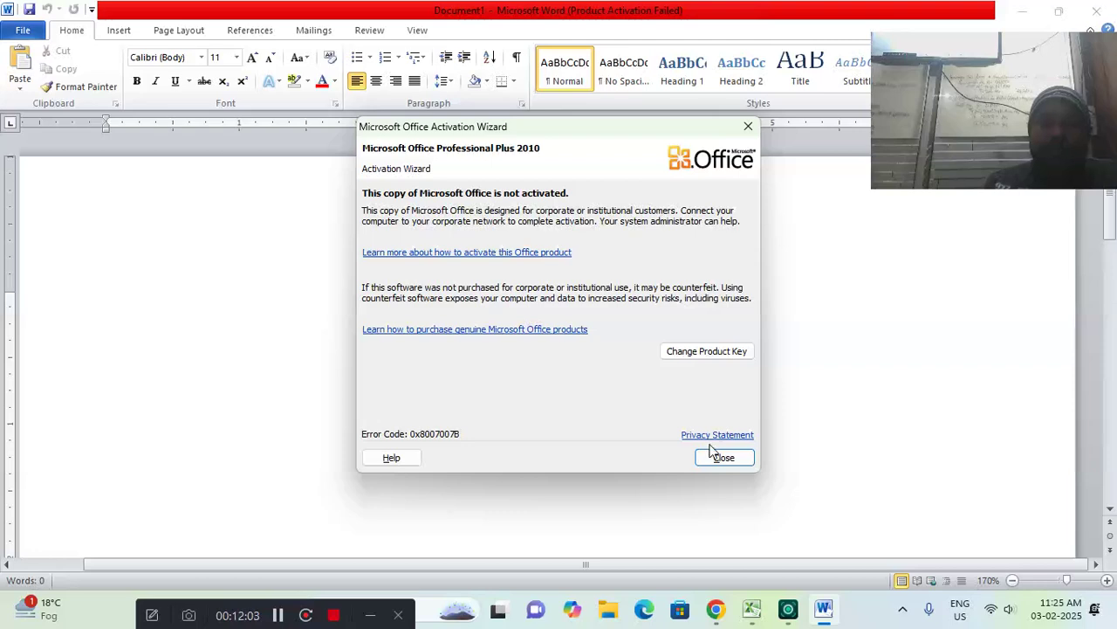
{"action": "left_click", "coordinate": [716, 456]}
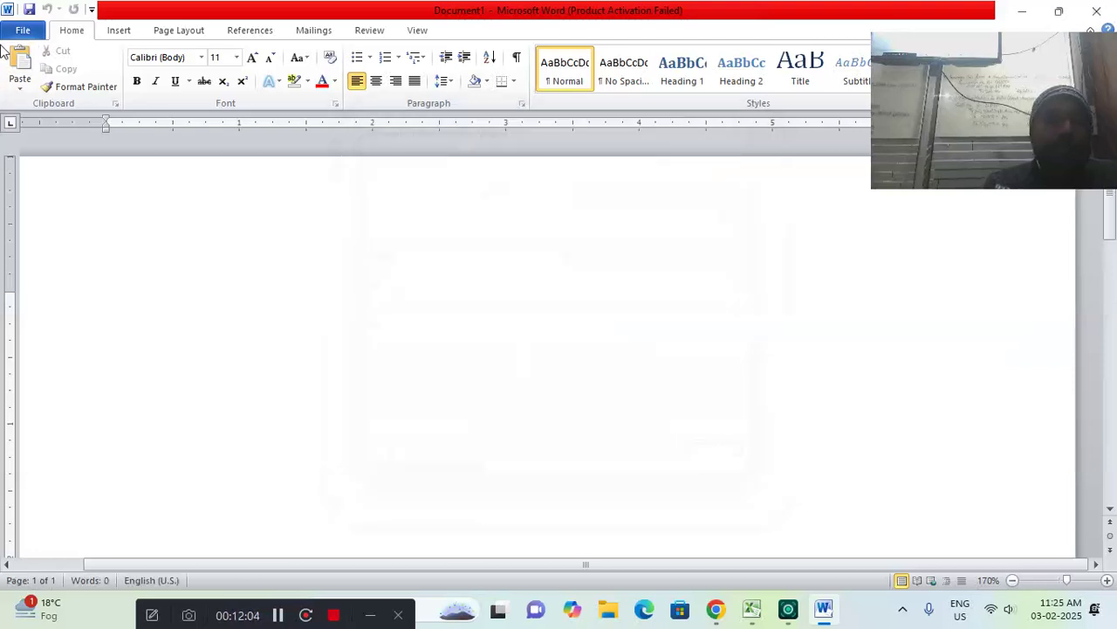
Open the recent Pay Salary Slip document, declining to run the SQL command that loads the Sheet1 data.
{"action": "left_click", "coordinate": [13, 32]}
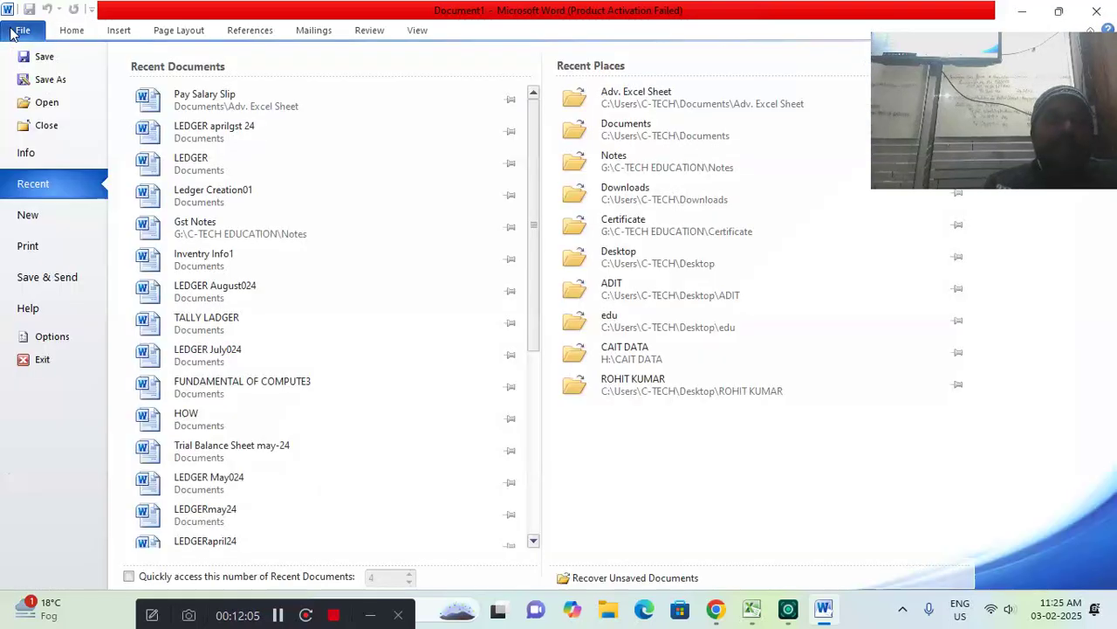
{"action": "left_click", "coordinate": [198, 104]}
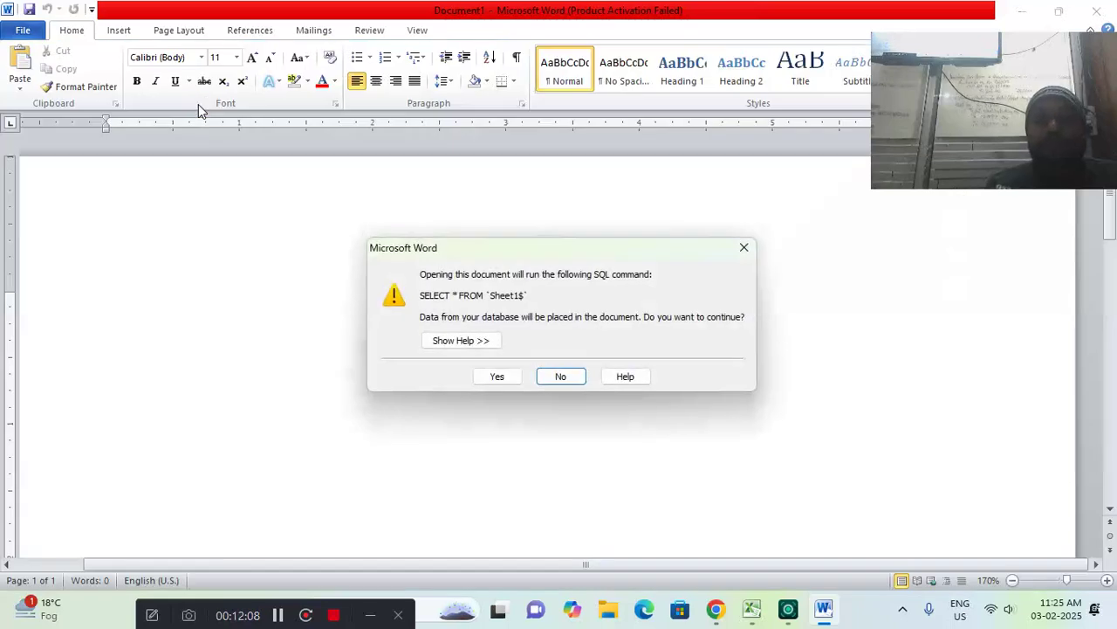
{"action": "left_click", "coordinate": [564, 381]}
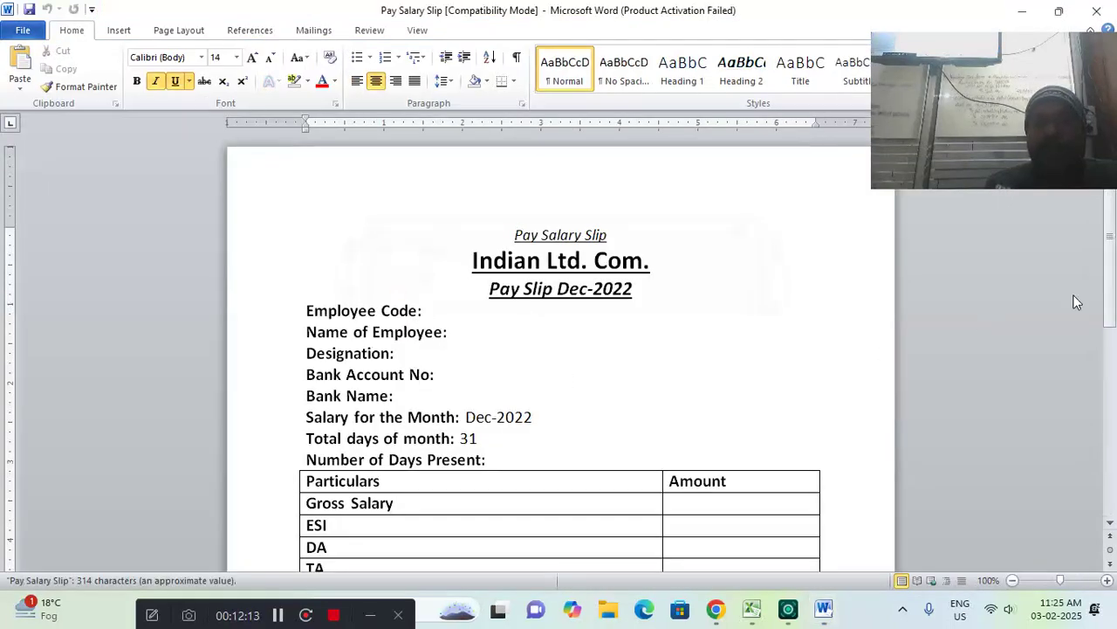
{"action": "scroll", "coordinate": [1113, 298], "scroll_direction": "down", "scroll_amount": 2}
{"action": "left_click_drag", "start_coordinate": [1113, 298], "coordinate": [1113, 274]}
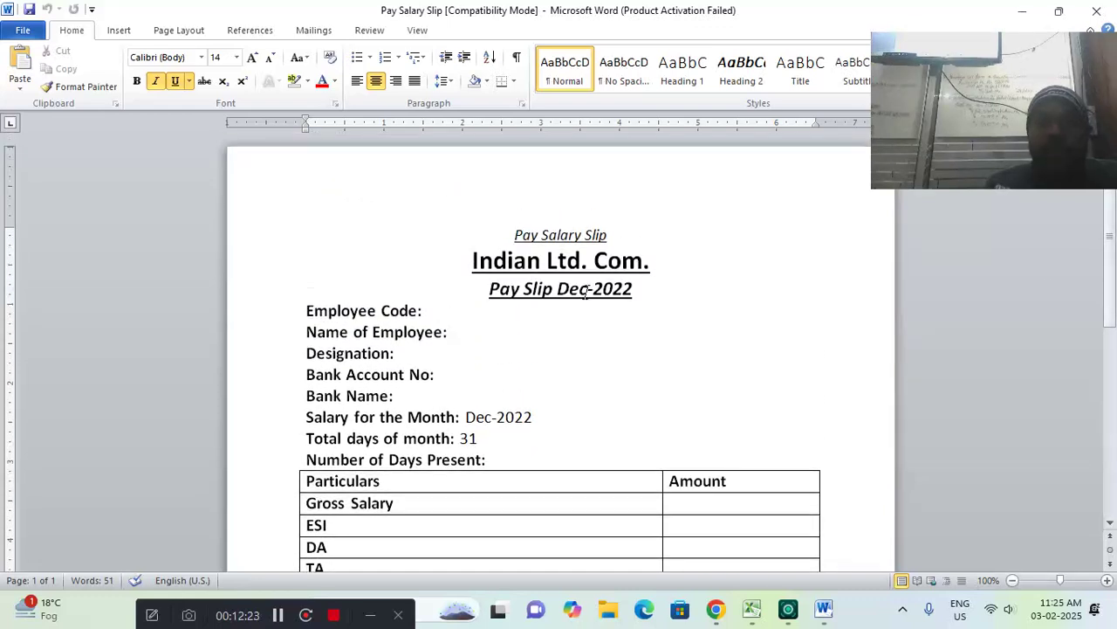
Replace the month in the "Pay Slip" heading with "Jan-2025".
{"action": "left_click_drag", "start_coordinate": [559, 289], "coordinate": [633, 289]}
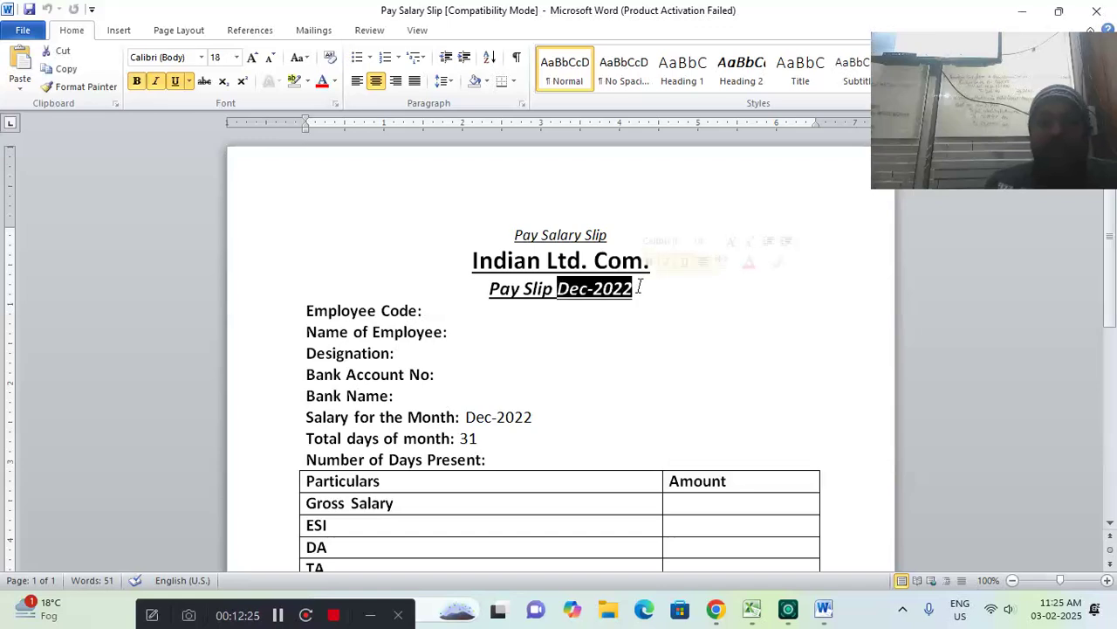
{"action": "type", "text": "Jan"}
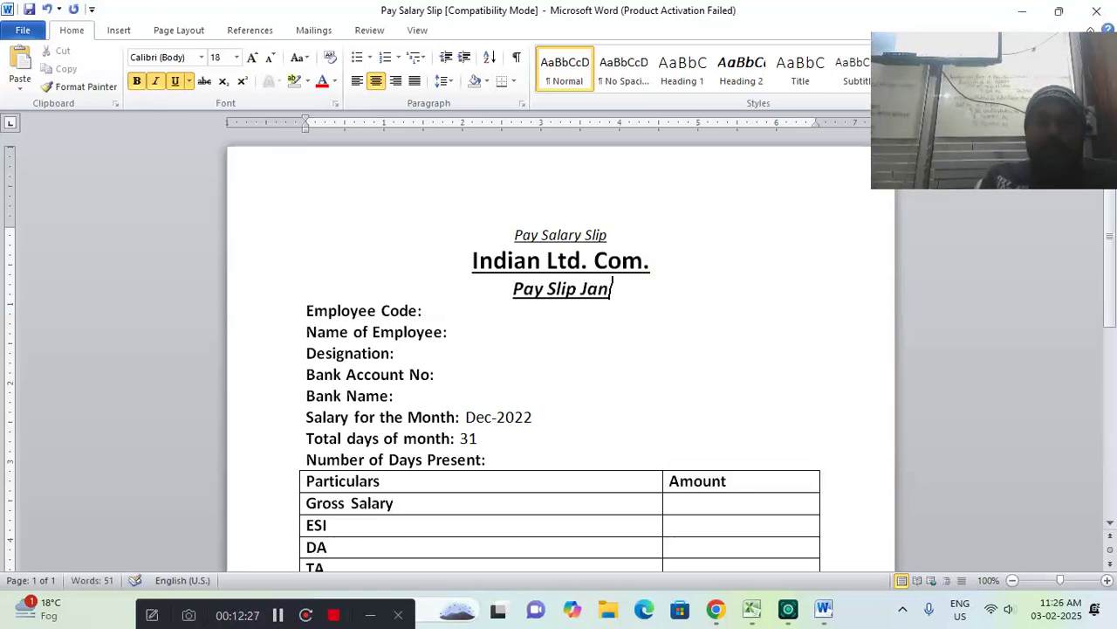
{"action": "type", "text": "-2025"}
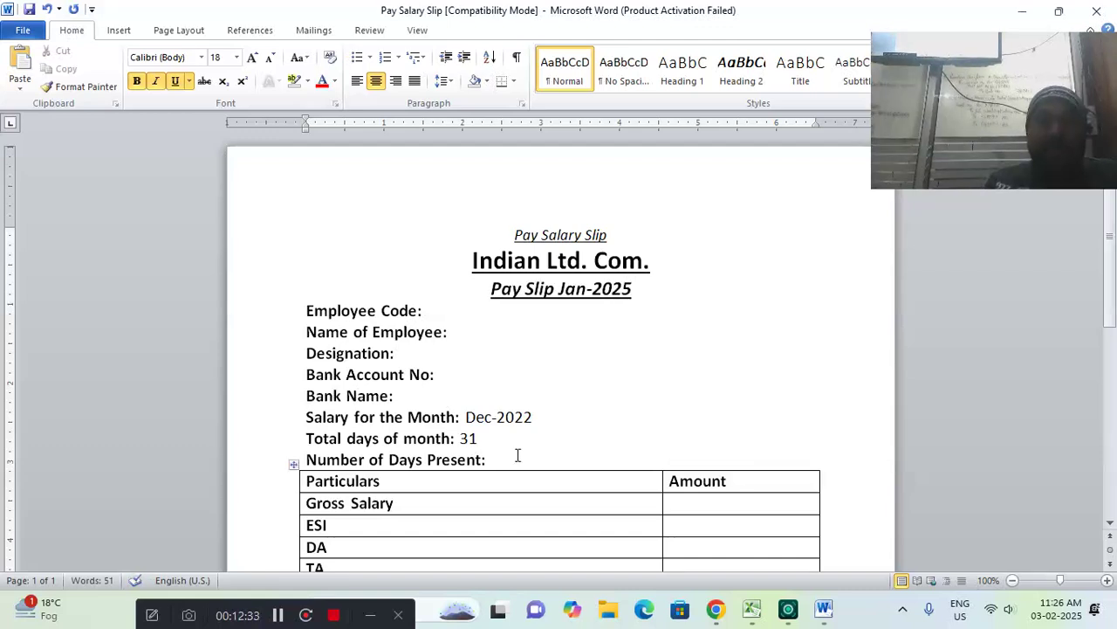
Replace the month after the "Salary for the Month" label with "Jan-2025".
{"action": "left_click_drag", "start_coordinate": [467, 417], "coordinate": [518, 419]}
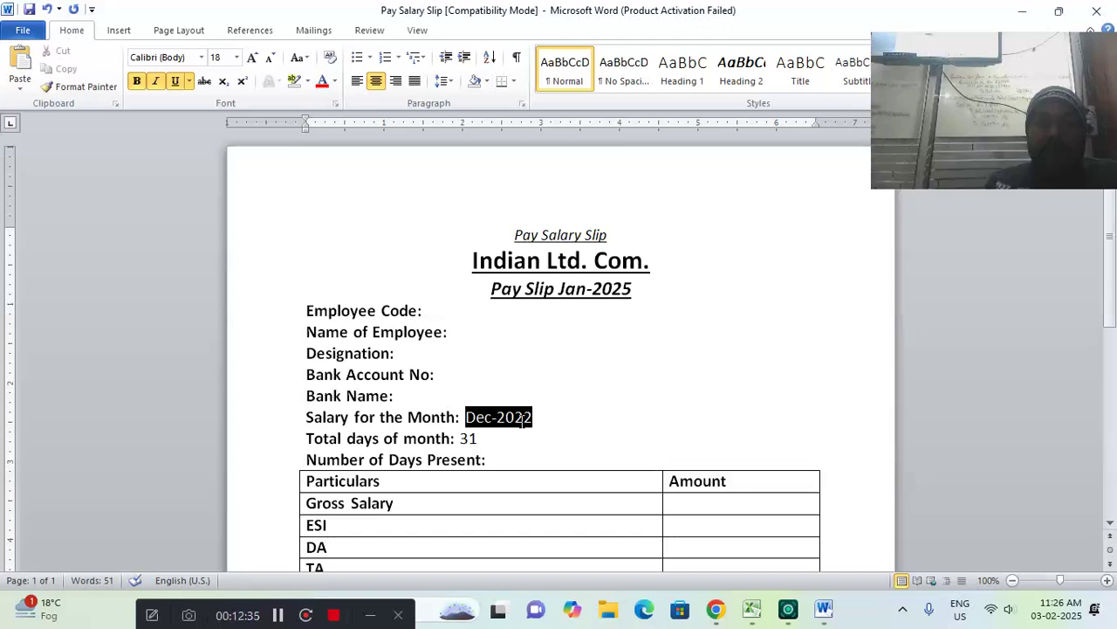
{"action": "type", "text": "JAn"}
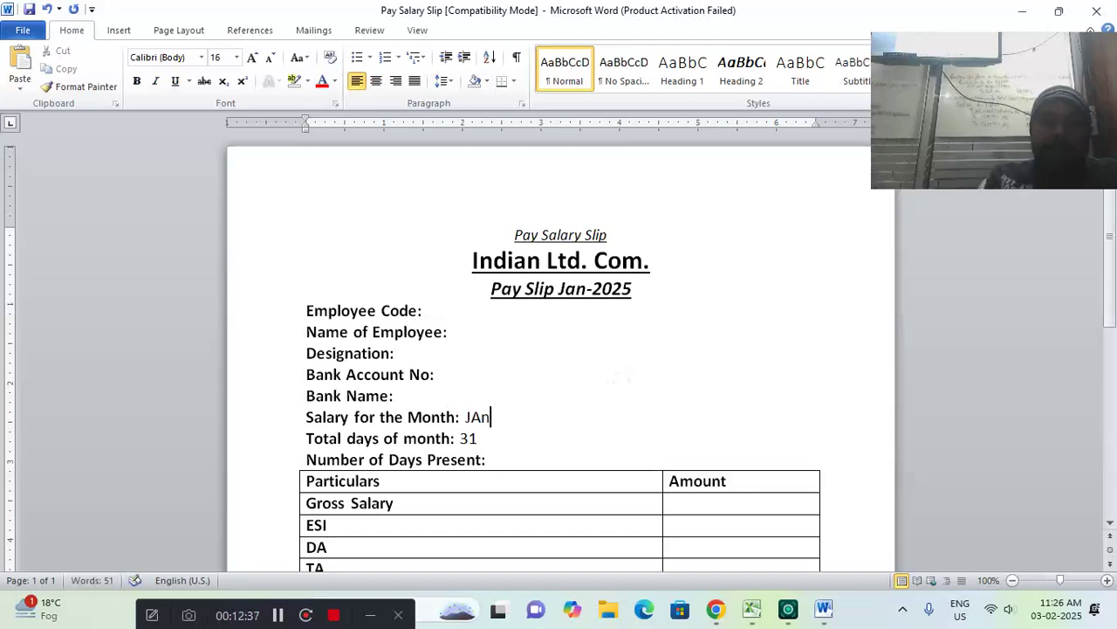
{"action": "key", "text": "BackSpace"}
{"action": "key", "text": "BackSpace"}
{"action": "type", "text": "an-2025"}
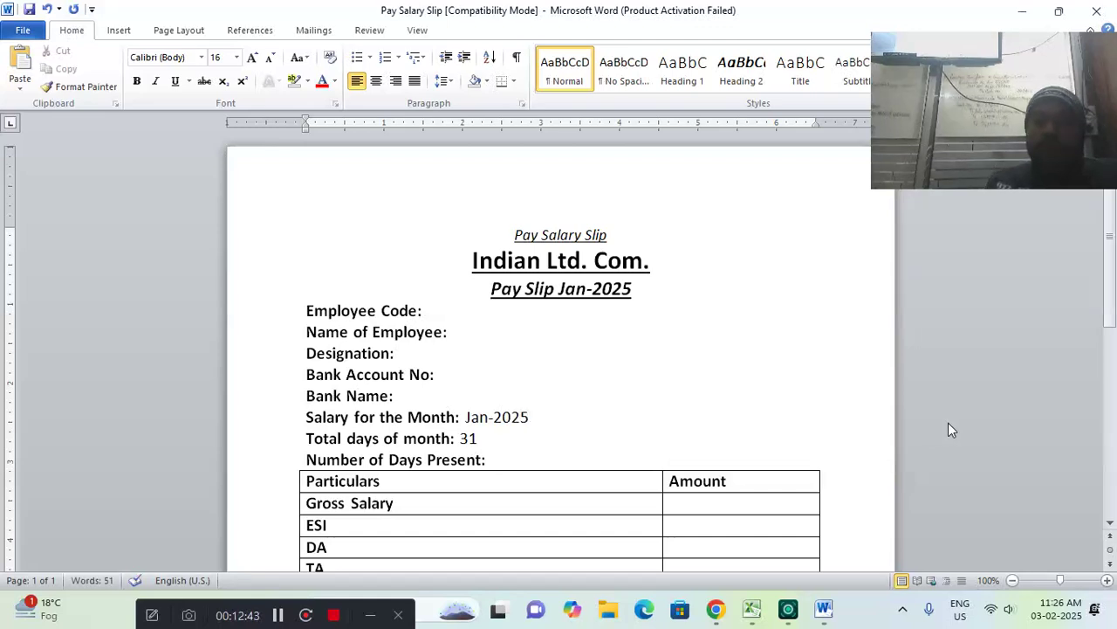
Set the date below the salary table to 03/02/2025 and save the document.
{"action": "scroll", "coordinate": [534, 472], "scroll_direction": "down", "scroll_amount": 4}
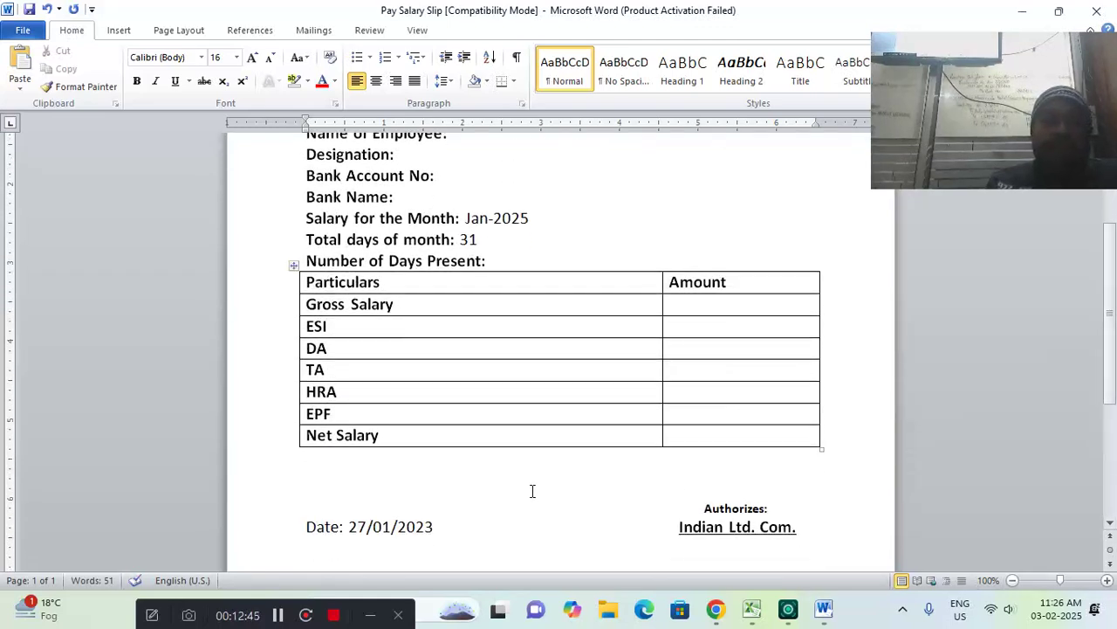
{"action": "left_click_drag", "start_coordinate": [349, 526], "coordinate": [446, 527]}
{"action": "type", "text": "03/0"}
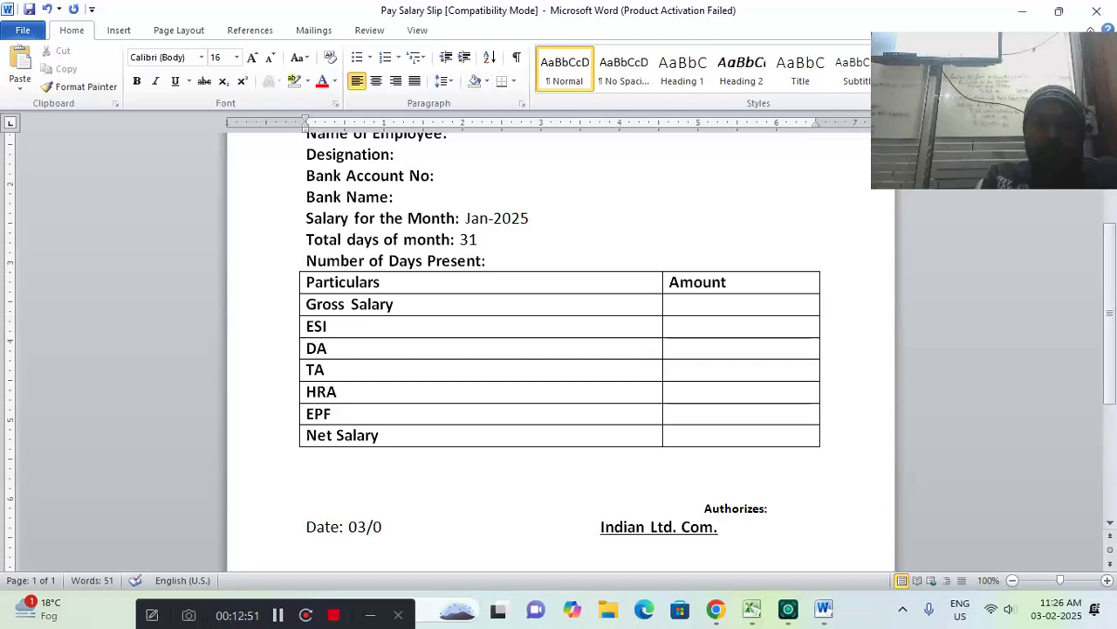
{"action": "type", "text": "2/2025"}
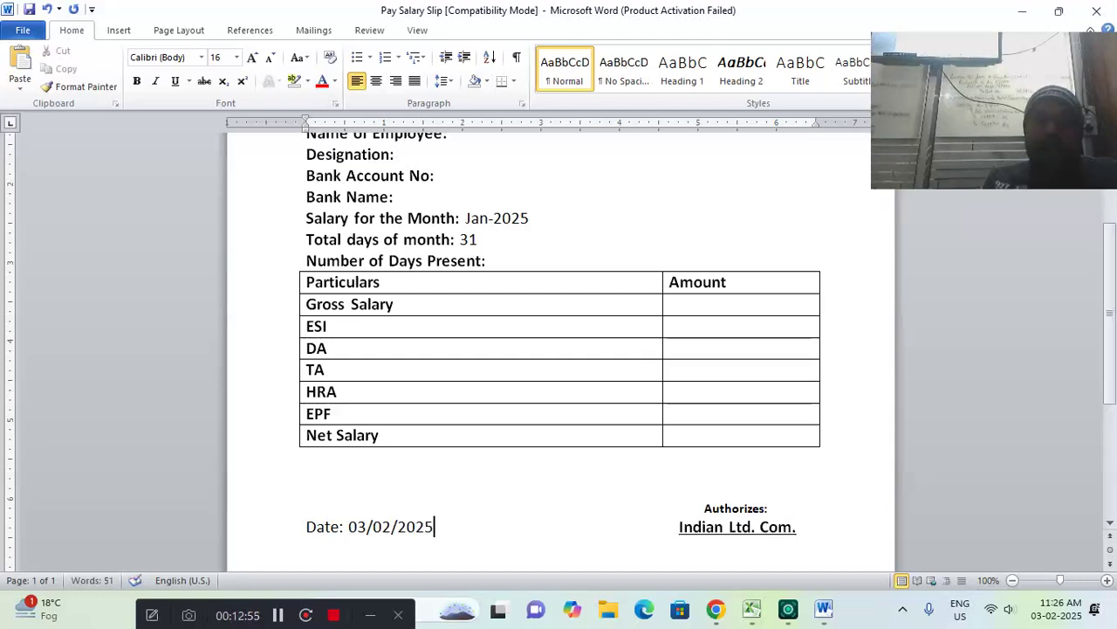
{"action": "scroll", "coordinate": [662, 309], "scroll_direction": "up", "scroll_amount": 4}
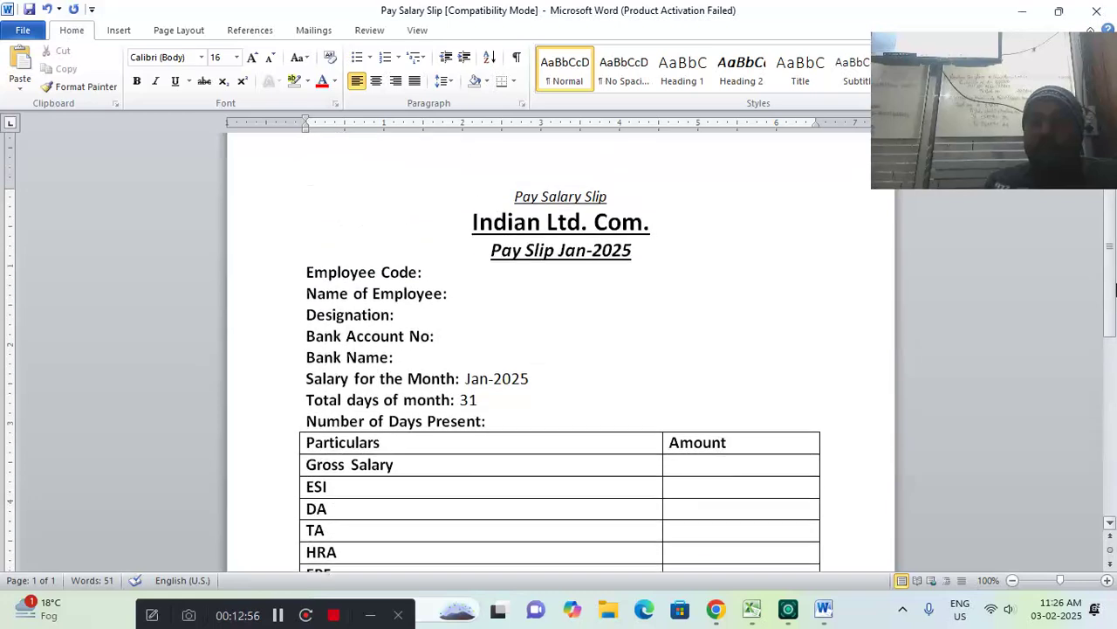
{"action": "left_click", "coordinate": [440, 283]}
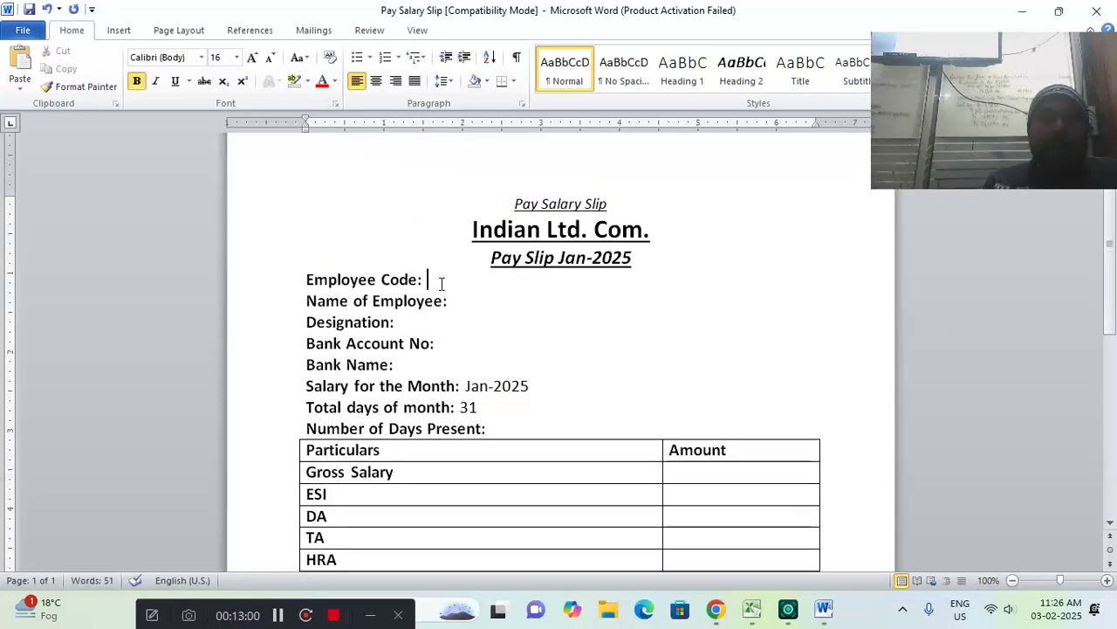
{"action": "left_click", "coordinate": [29, 10]}
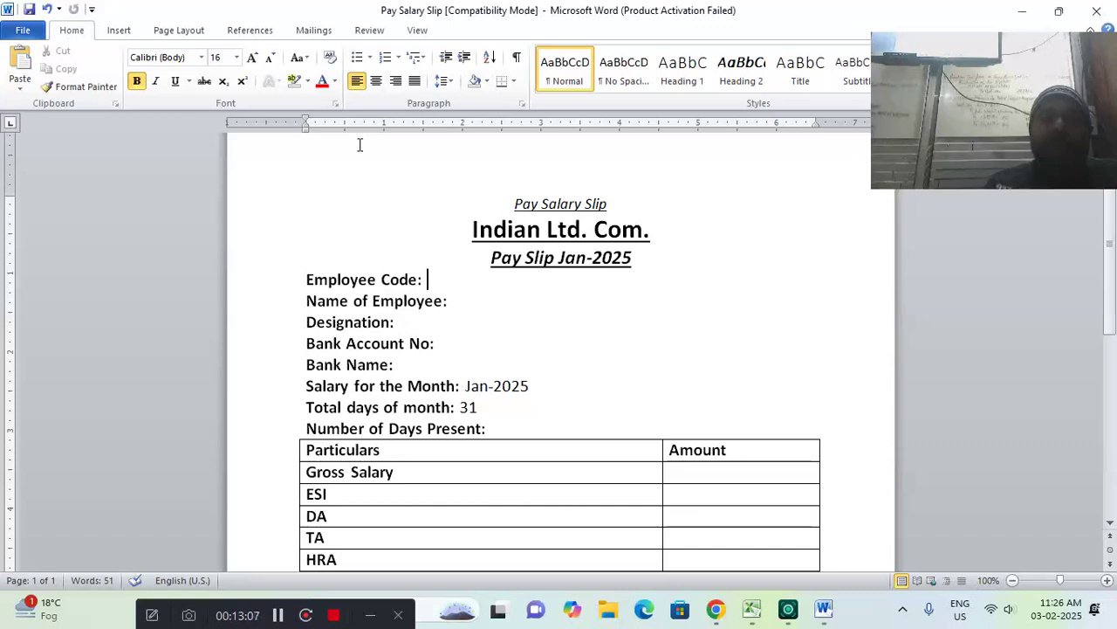
Use Sheet1$ of the "CAIT Computer Institute Ltd. salary" workbook in the Adv. Excel Sheet folder as the existing mail merge recipient list.
{"action": "left_click", "coordinate": [313, 31]}
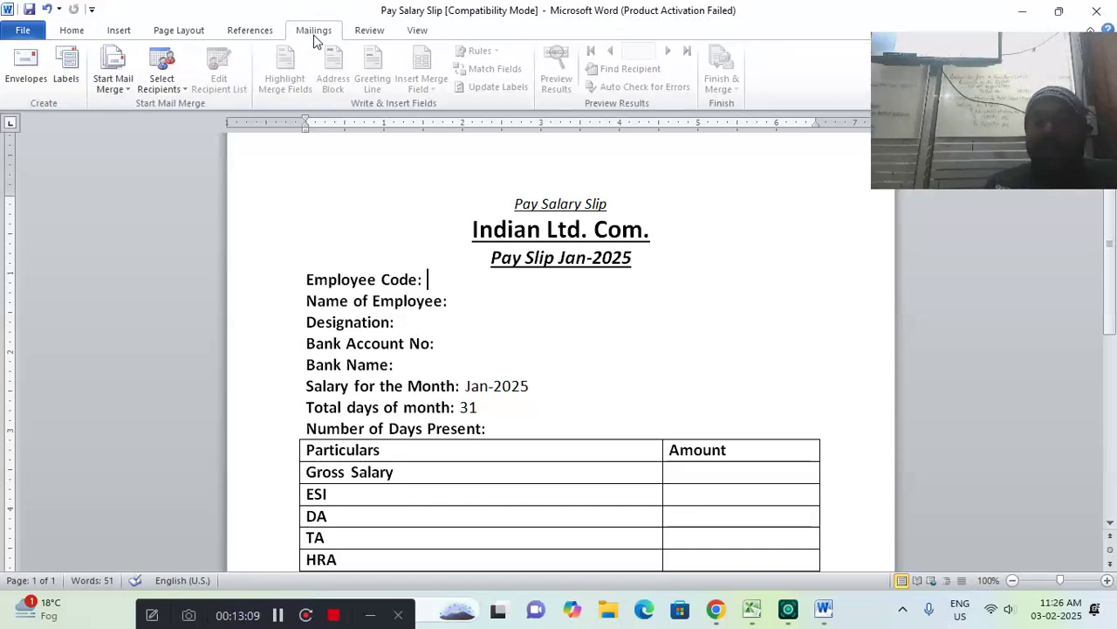
{"action": "left_click", "coordinate": [154, 93]}
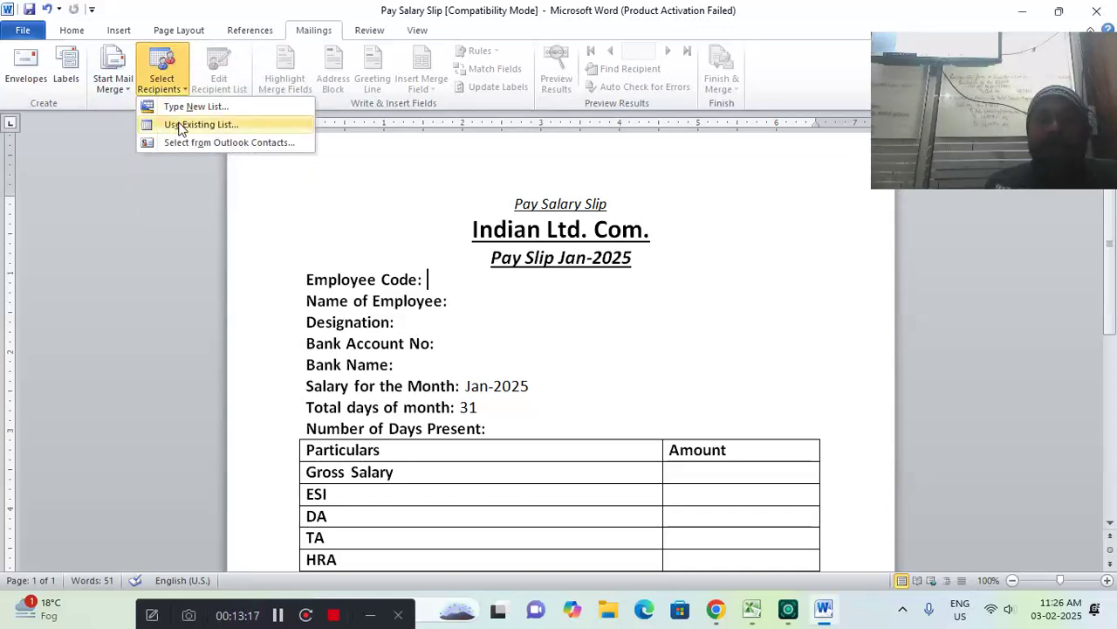
{"action": "left_click", "coordinate": [181, 126]}
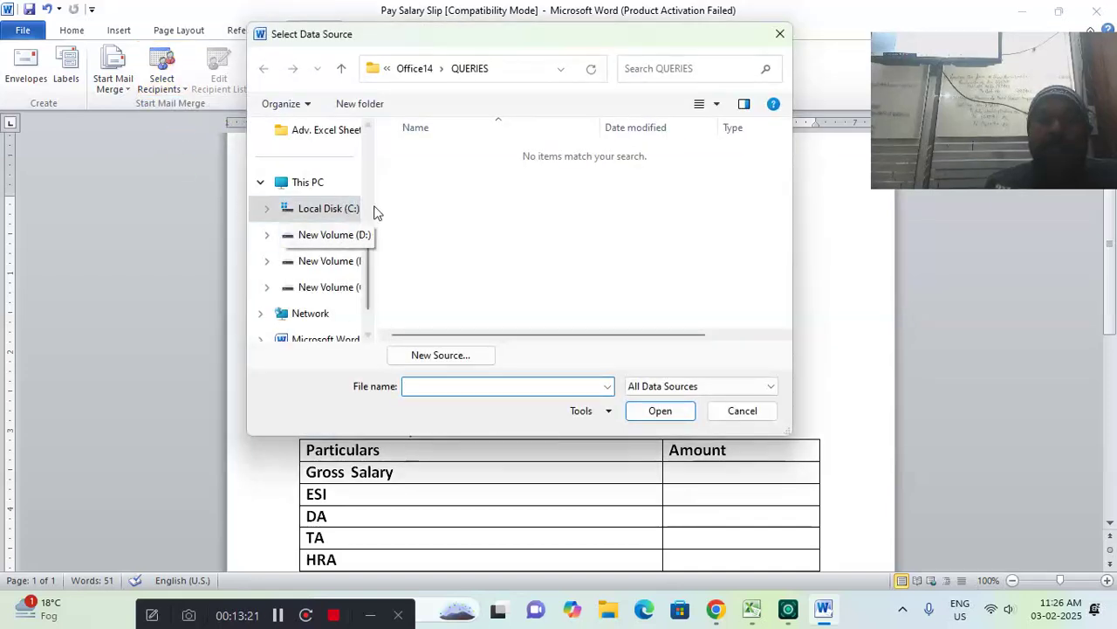
{"action": "scroll", "coordinate": [364, 178], "scroll_direction": "up", "scroll_amount": 2}
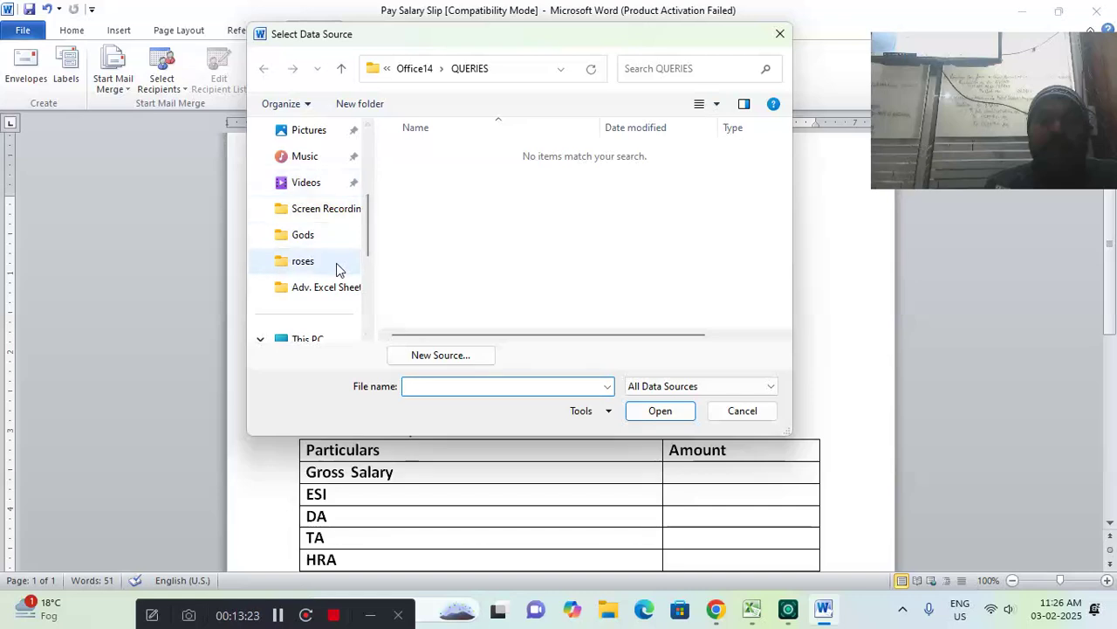
{"action": "left_click", "coordinate": [300, 288]}
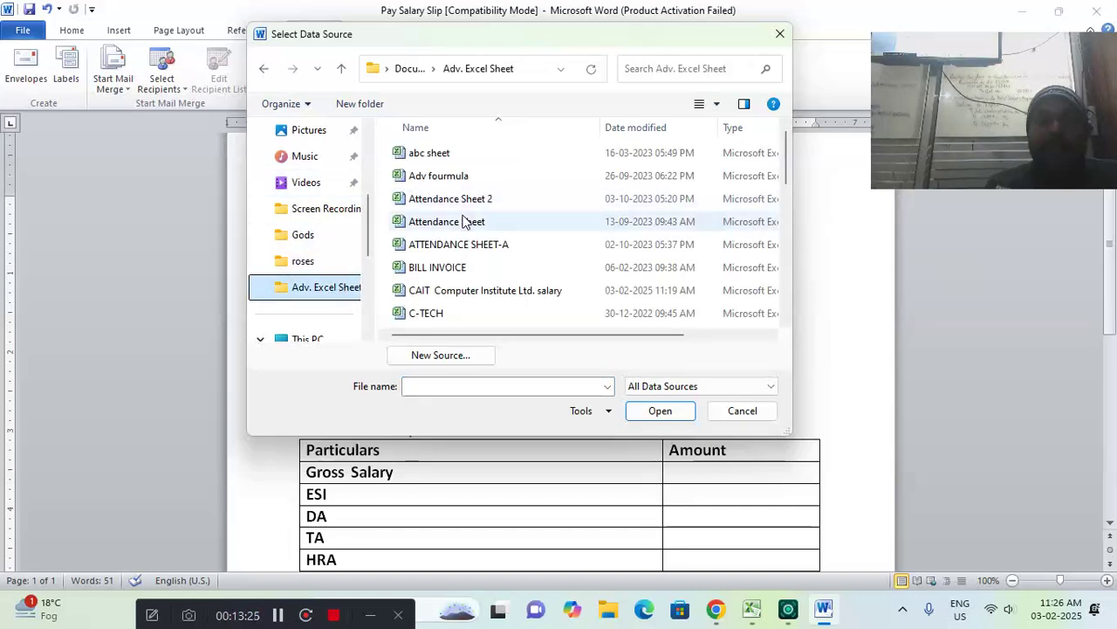
{"action": "left_click", "coordinate": [458, 293]}
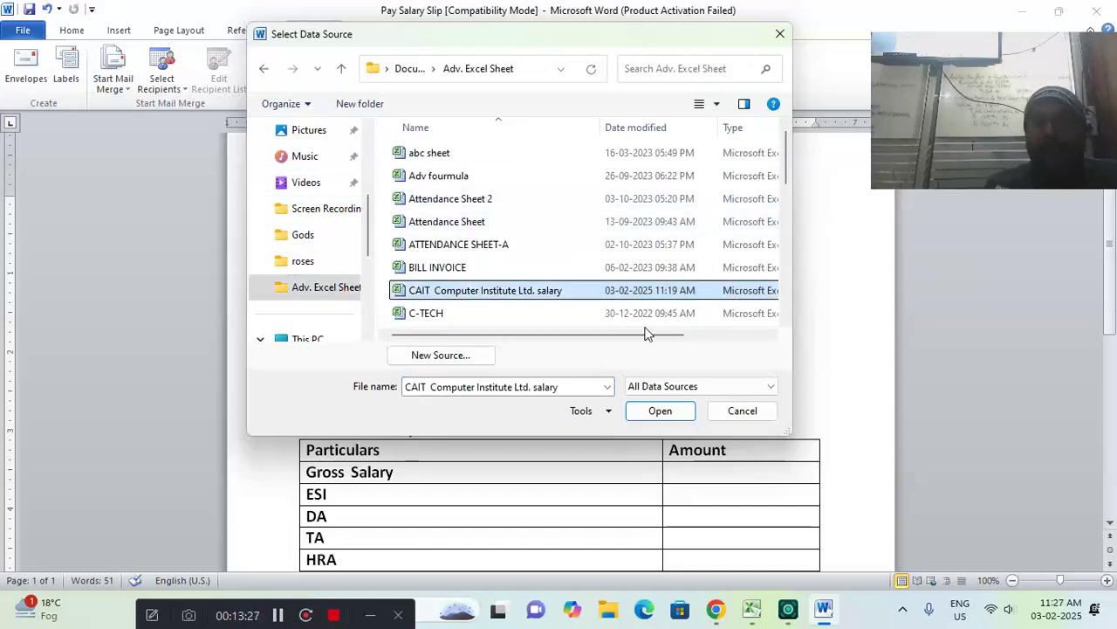
{"action": "left_click", "coordinate": [665, 410]}
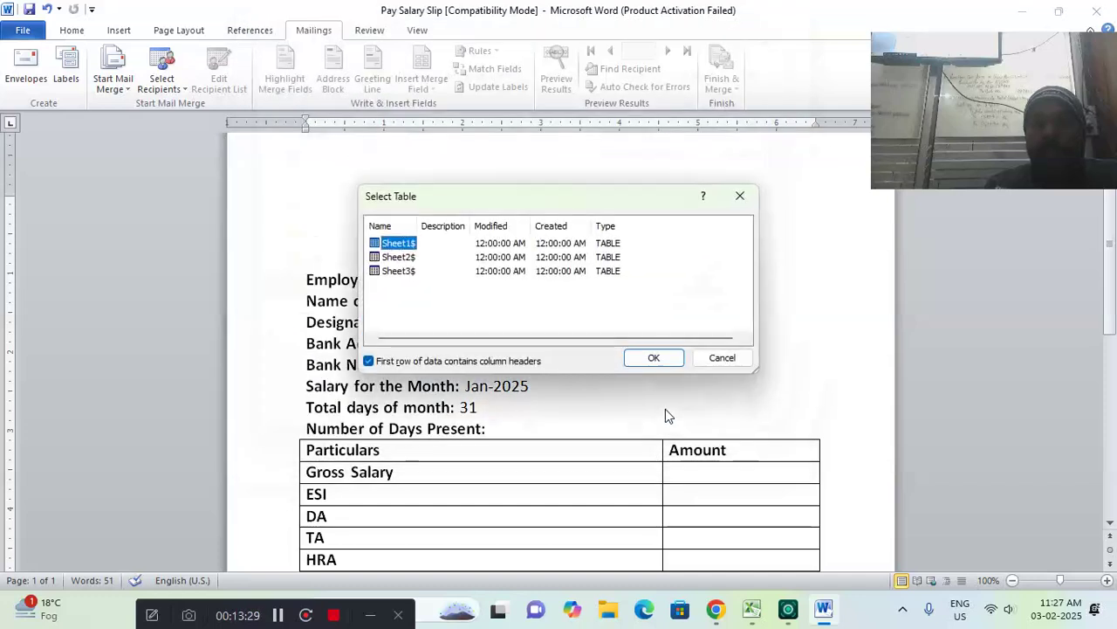
{"action": "left_click", "coordinate": [660, 363]}
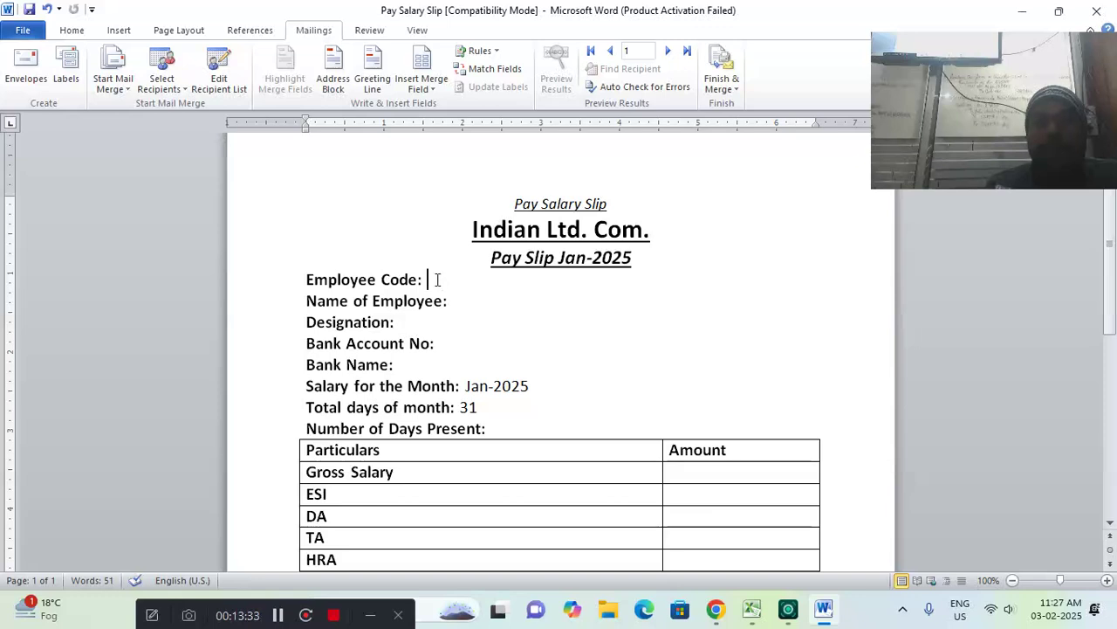
Insert the Employee_Code merge field after "Employee Code:" and the Name_of_Employee field after "Name of Employee:".
{"action": "left_click", "coordinate": [434, 92]}
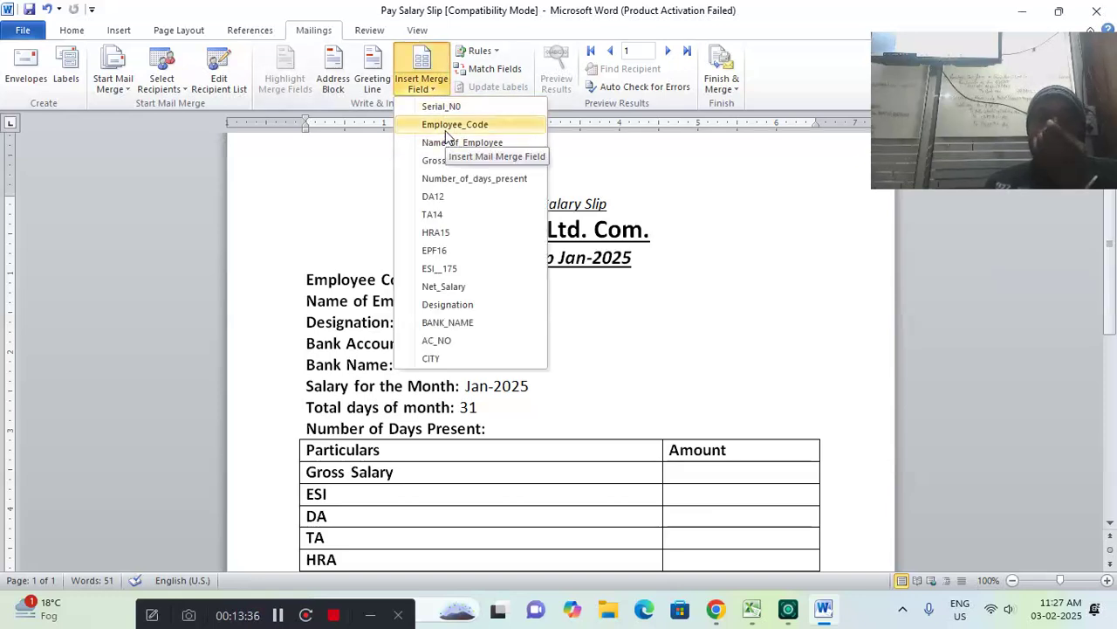
{"action": "left_click", "coordinate": [445, 126]}
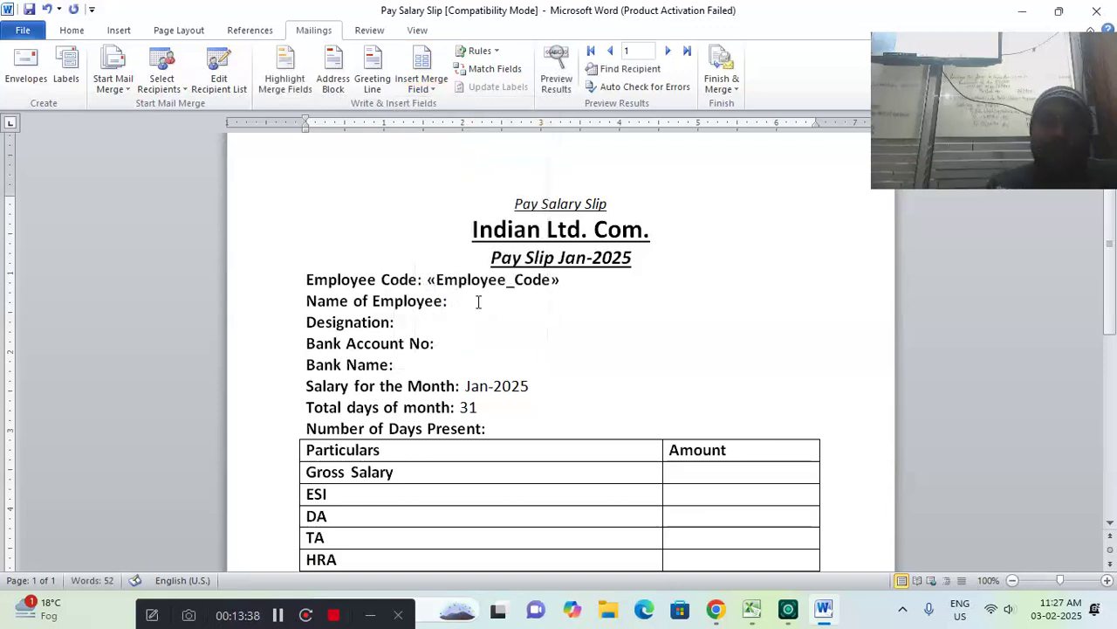
{"action": "left_click", "coordinate": [460, 306]}
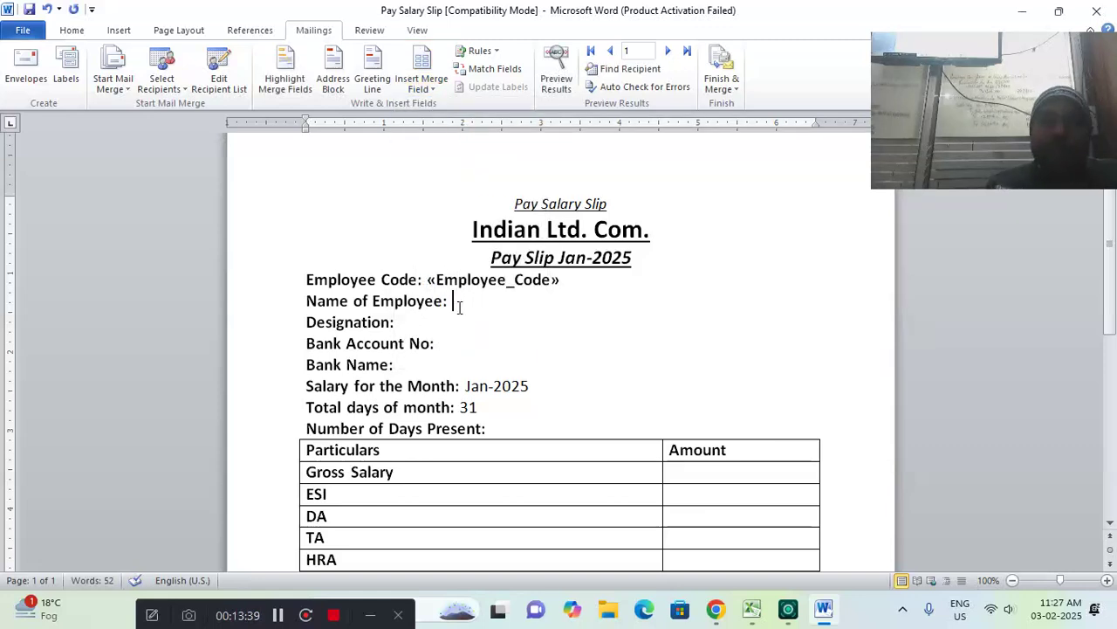
{"action": "left_click", "coordinate": [440, 87]}
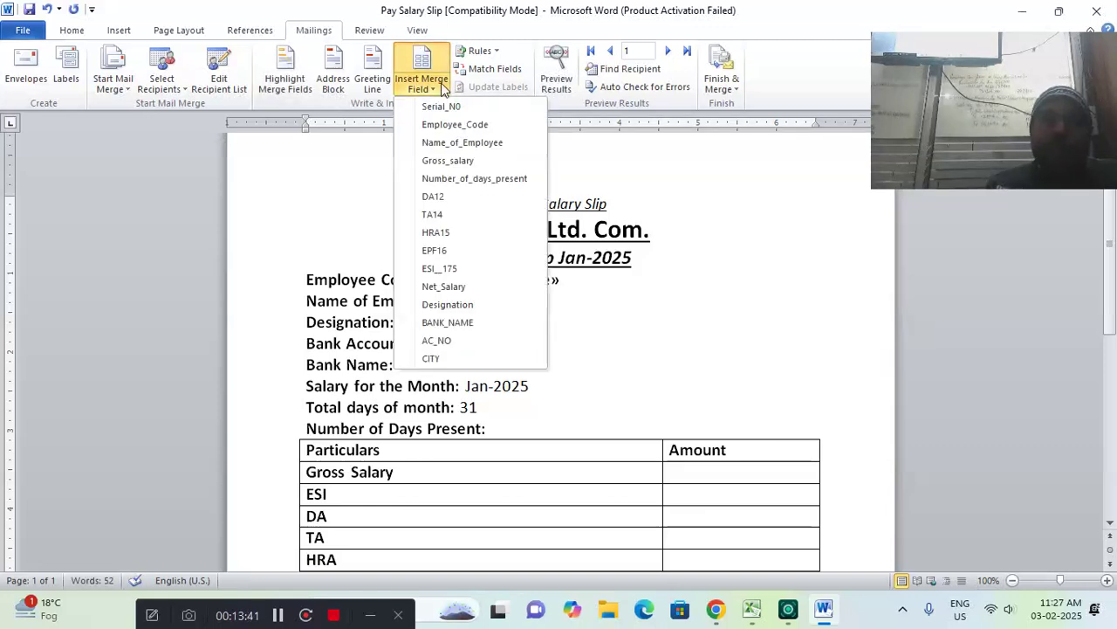
{"action": "left_click", "coordinate": [452, 144]}
Remove bold from the Name_of_Employee merge field and reduce its font size to 14.
{"action": "left_click_drag", "start_coordinate": [463, 301], "coordinate": [618, 302]}
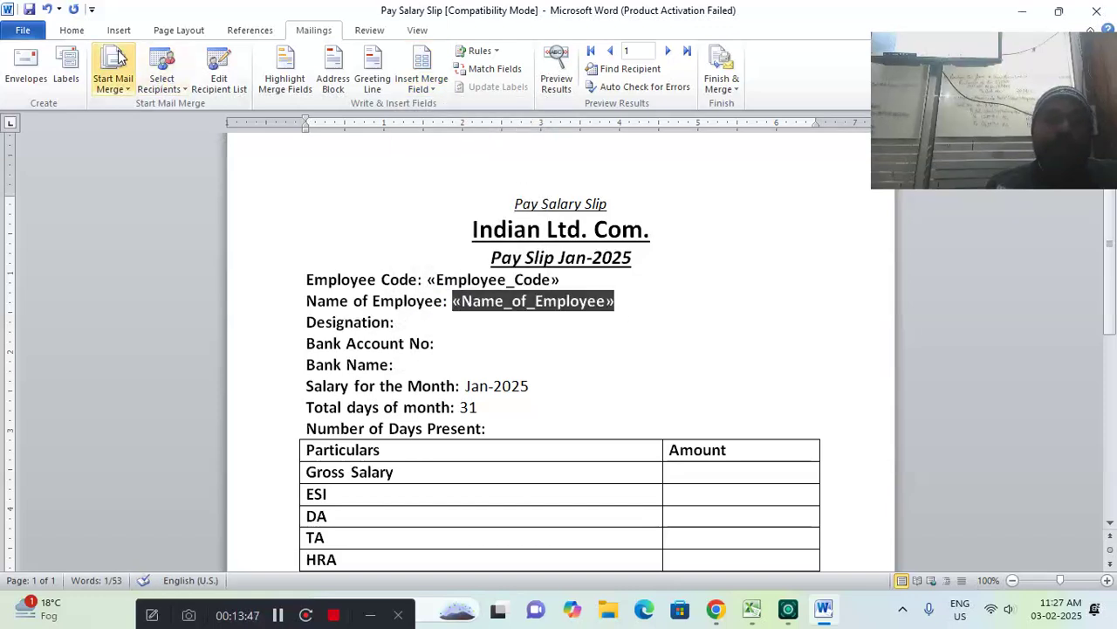
{"action": "left_click", "coordinate": [72, 30]}
{"action": "left_click", "coordinate": [137, 81]}
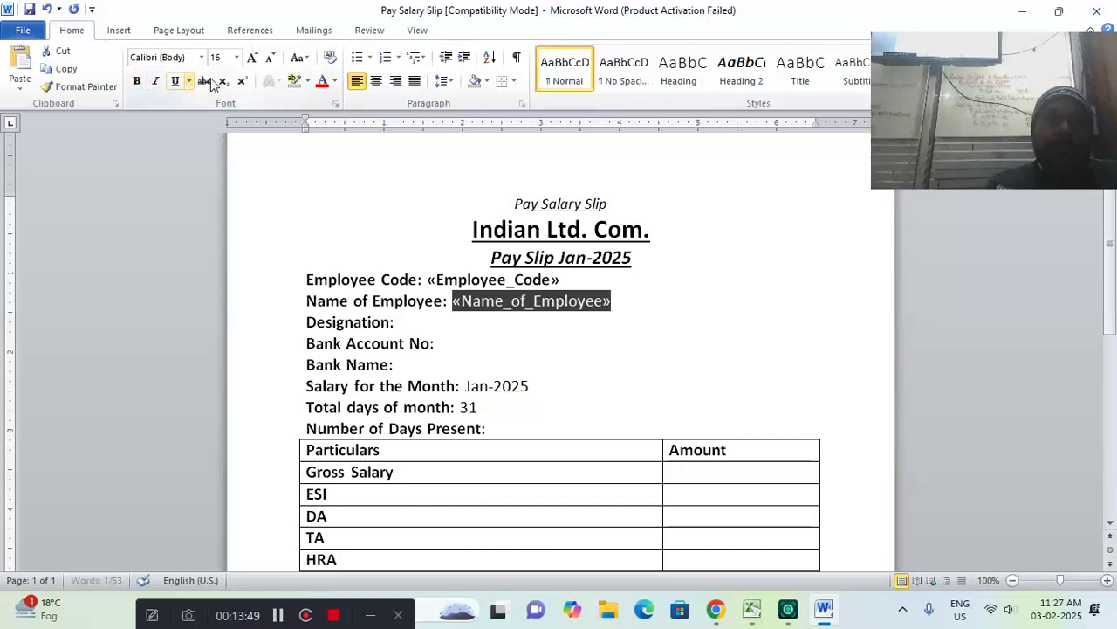
{"action": "left_click", "coordinate": [270, 58]}
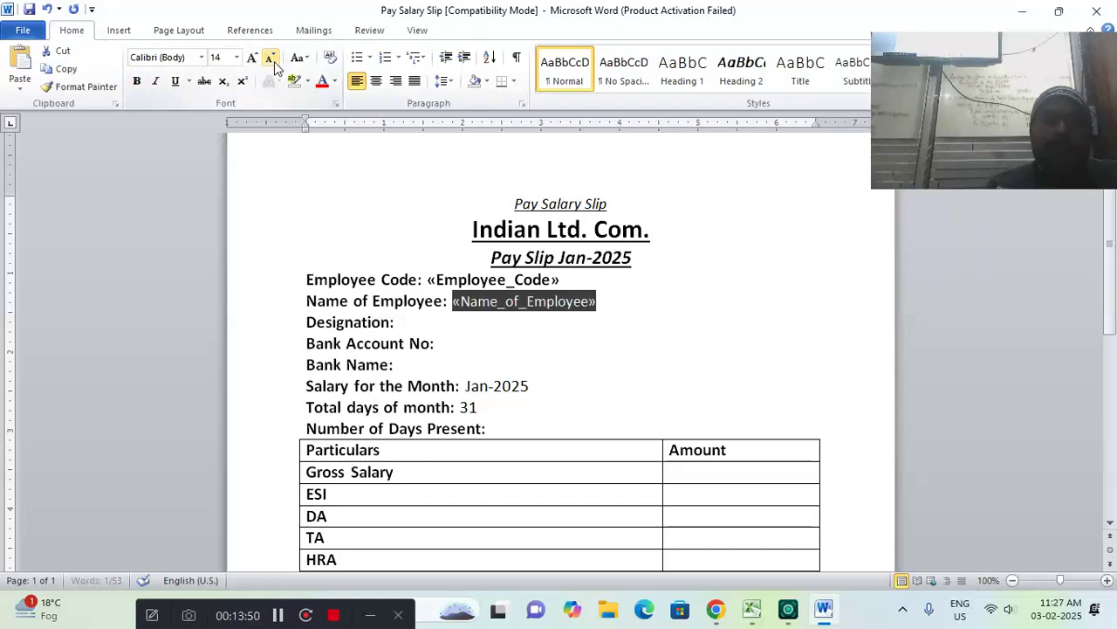
Insert the Designation merge field after the "Designation:" label.
{"action": "left_click", "coordinate": [419, 319]}
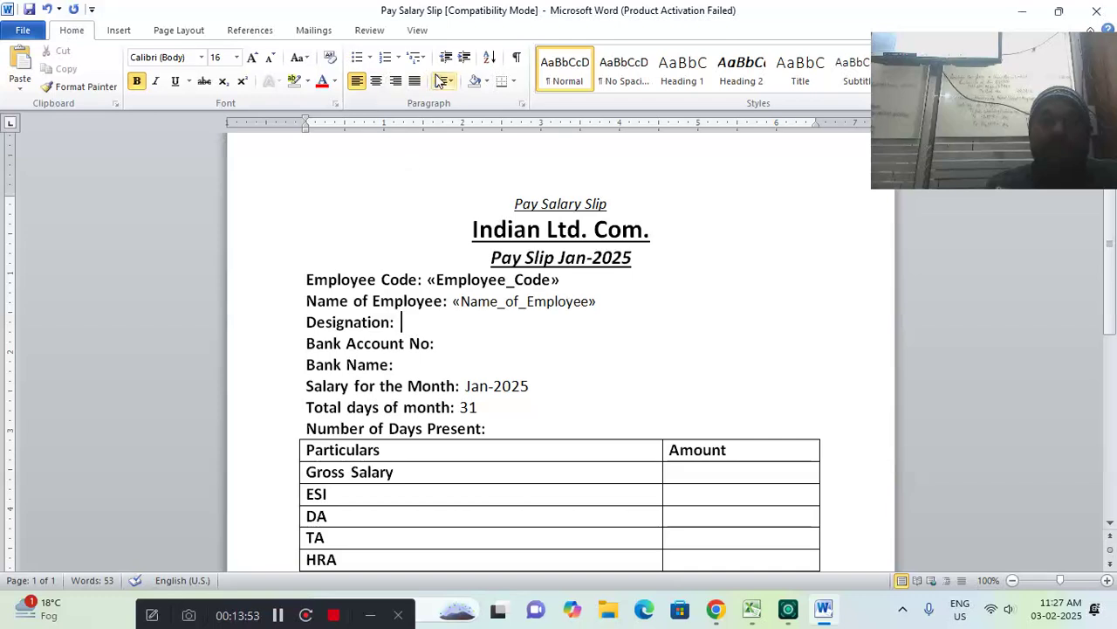
{"action": "left_click", "coordinate": [315, 30]}
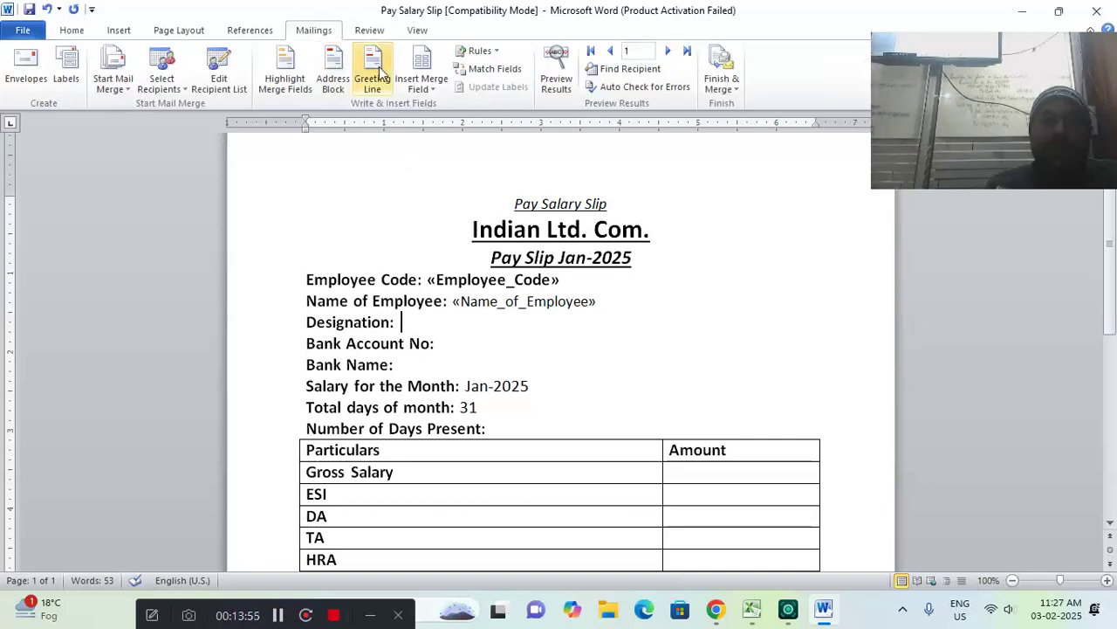
{"action": "left_click", "coordinate": [424, 87]}
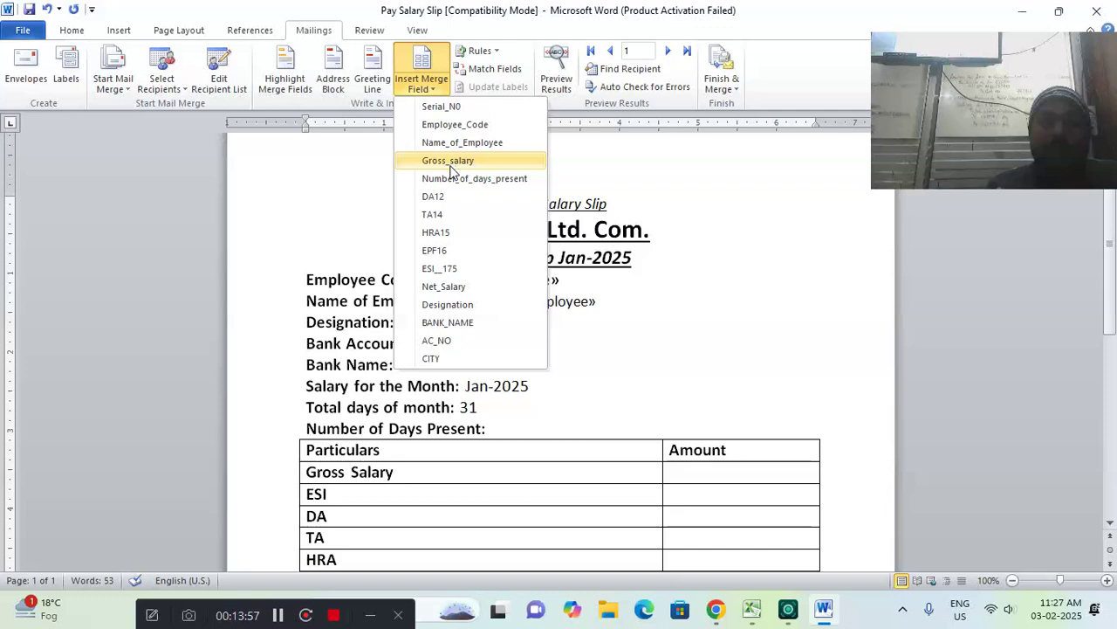
{"action": "left_click", "coordinate": [463, 308]}
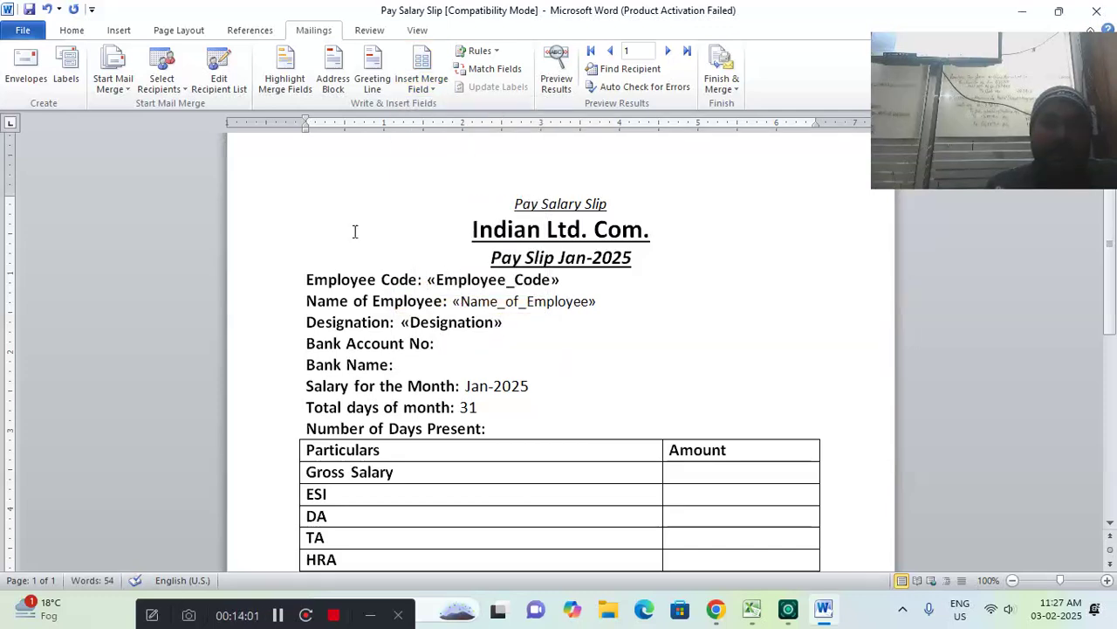
Insert the BANK_NAME merge field after the "Bank Account No:" label and remove its bold formatting.
{"action": "left_click", "coordinate": [431, 90]}
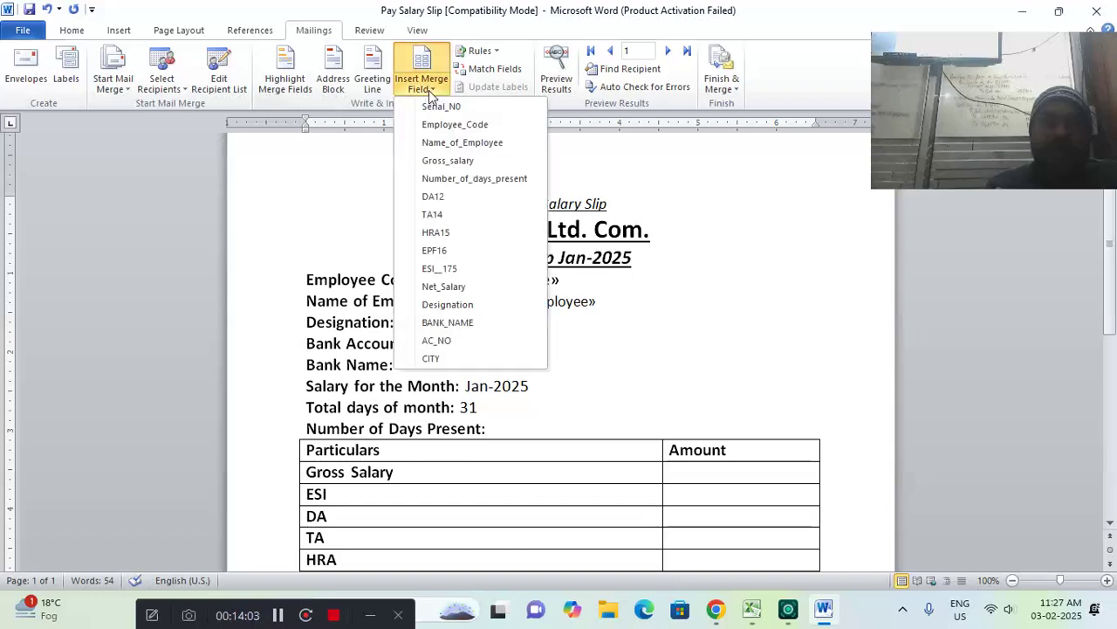
{"action": "left_click", "coordinate": [453, 323]}
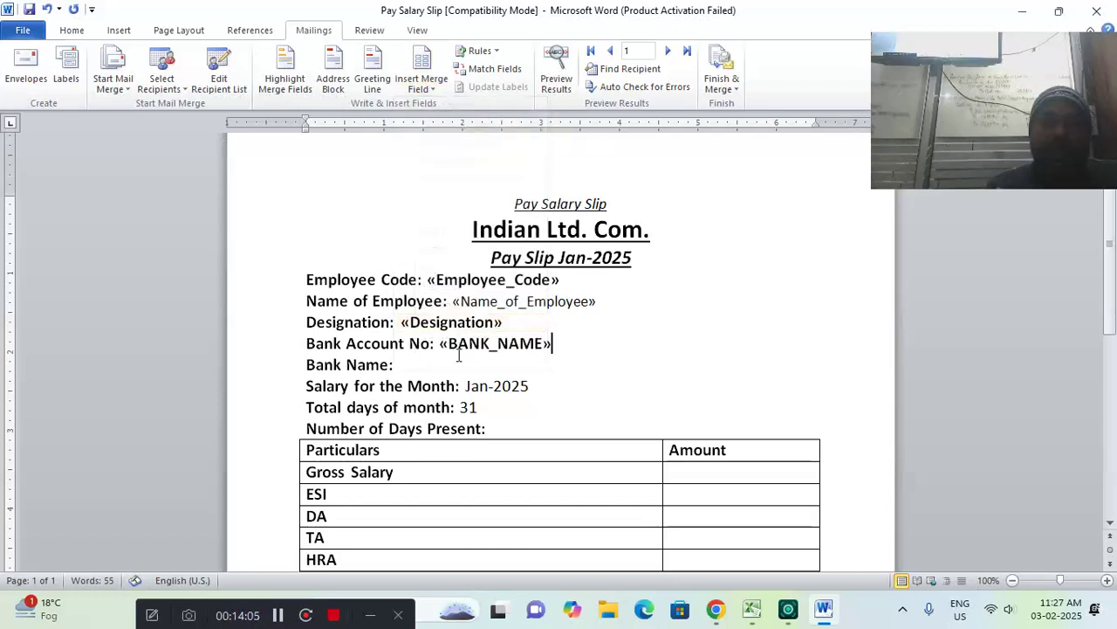
{"action": "left_click_drag", "start_coordinate": [441, 346], "coordinate": [553, 348]}
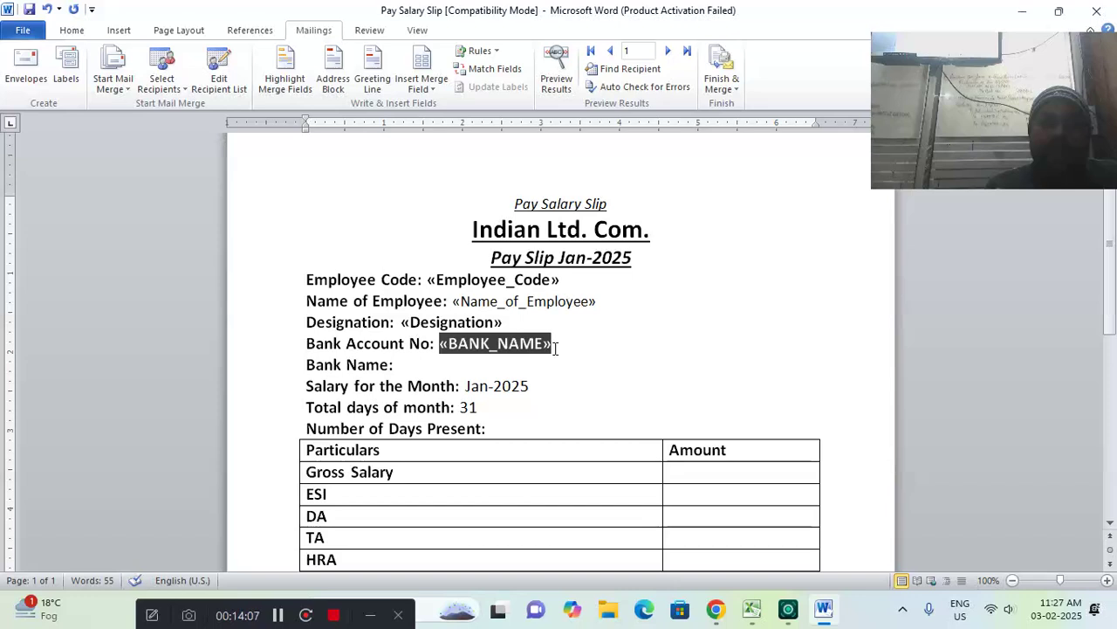
{"action": "left_click", "coordinate": [72, 30]}
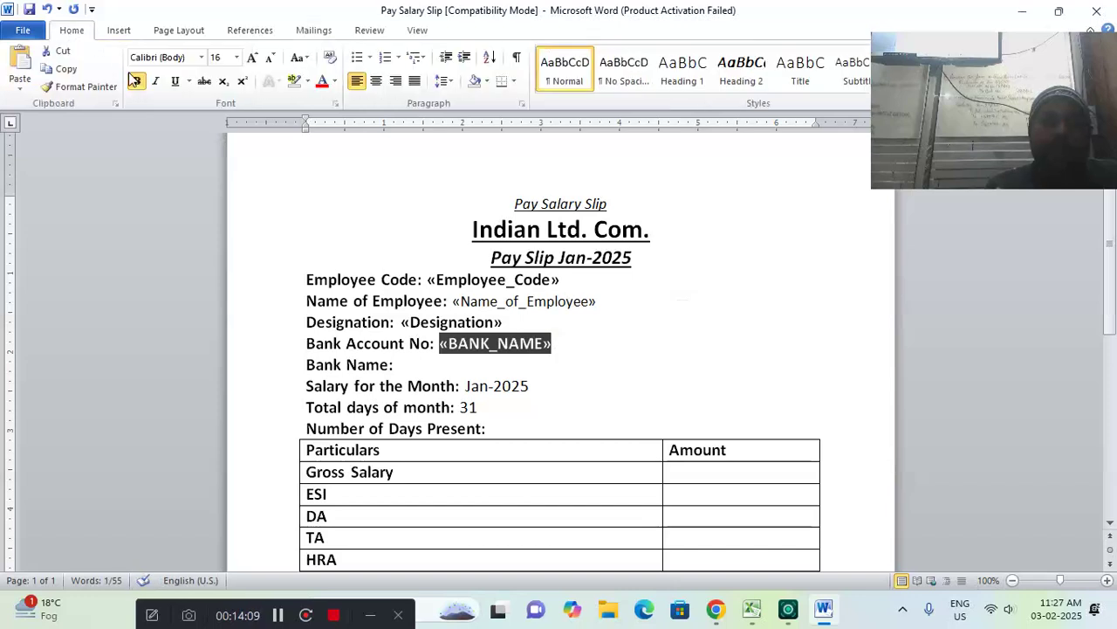
{"action": "left_click", "coordinate": [137, 81]}
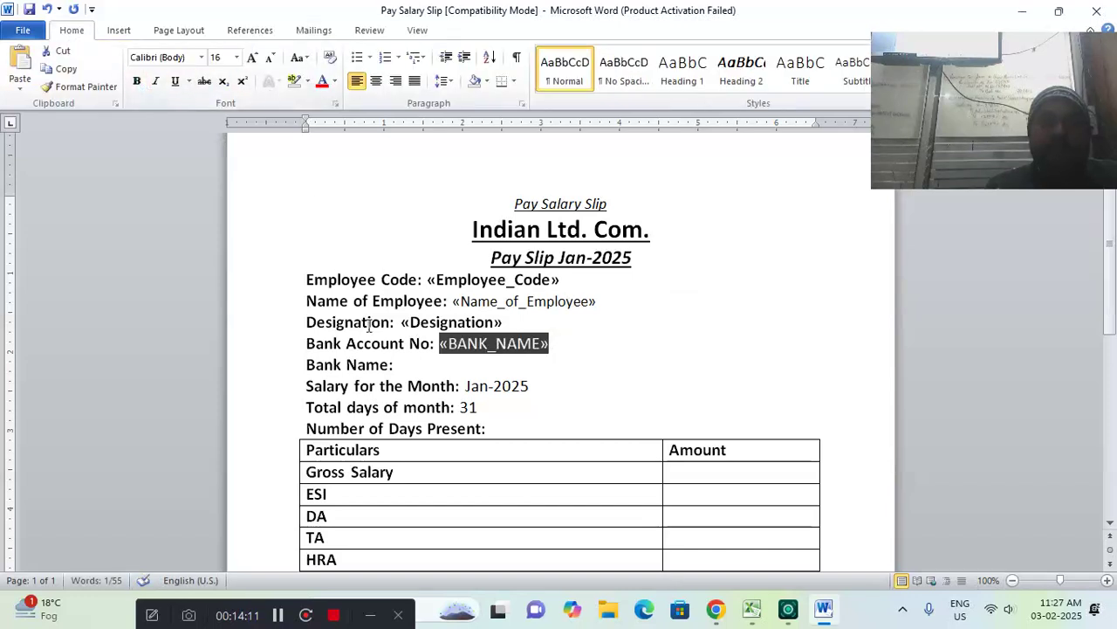
Insert the BANK_NAME merge field after the "Bank Name:" label.
{"action": "left_click", "coordinate": [399, 366]}
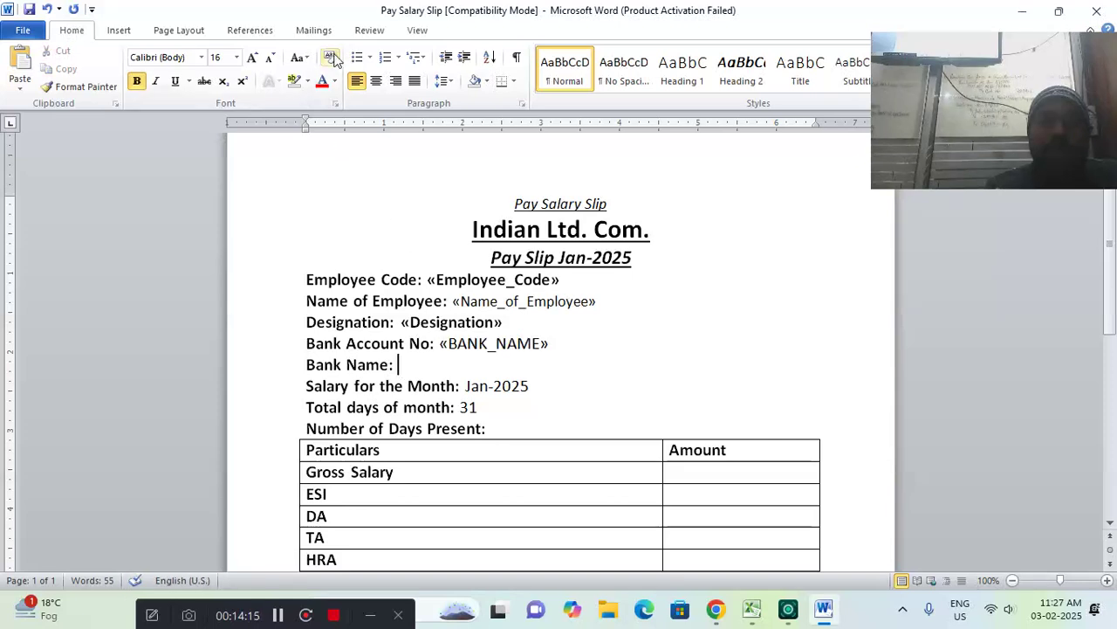
{"action": "left_click", "coordinate": [319, 30]}
{"action": "left_click", "coordinate": [410, 90]}
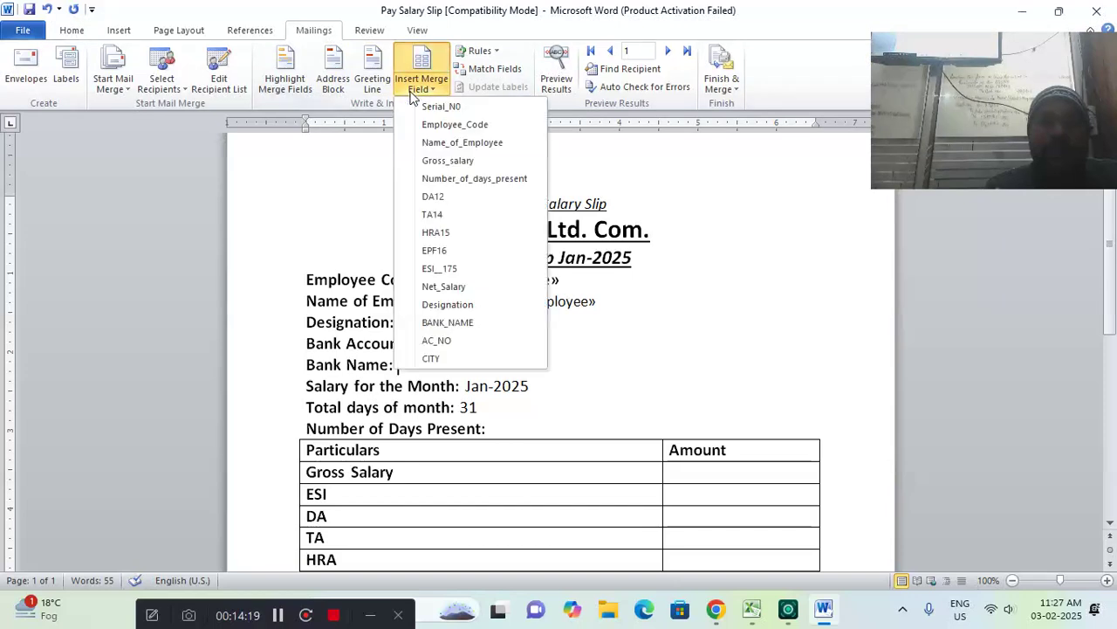
{"action": "left_click", "coordinate": [444, 323]}
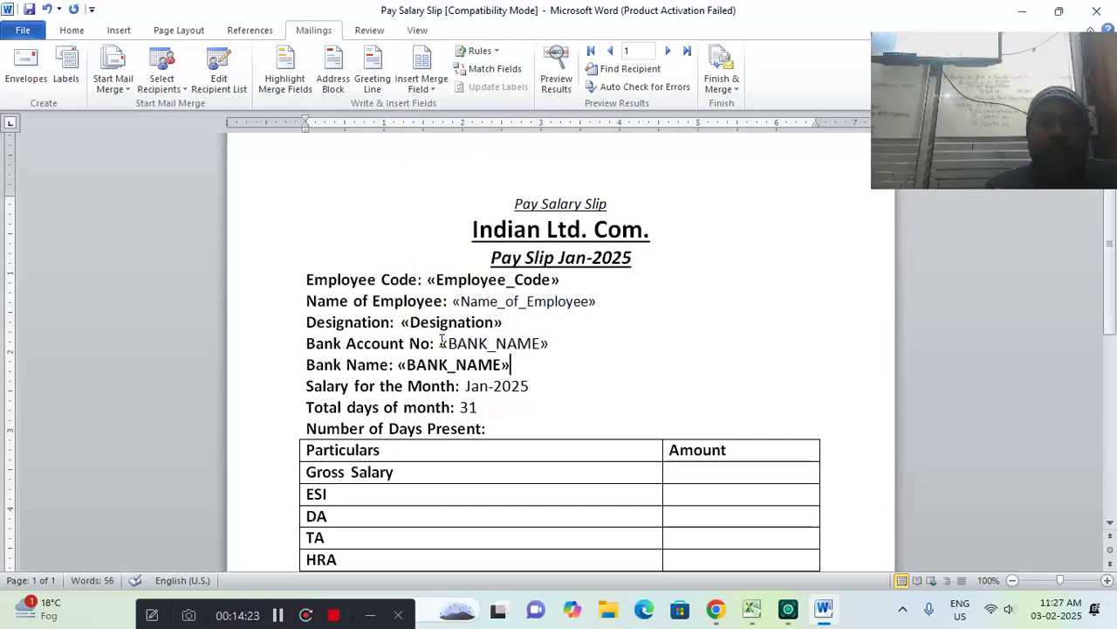
Replace the merge field after "Bank Account No:" with the AC_NO field.
{"action": "left_click_drag", "start_coordinate": [439, 344], "coordinate": [552, 345]}
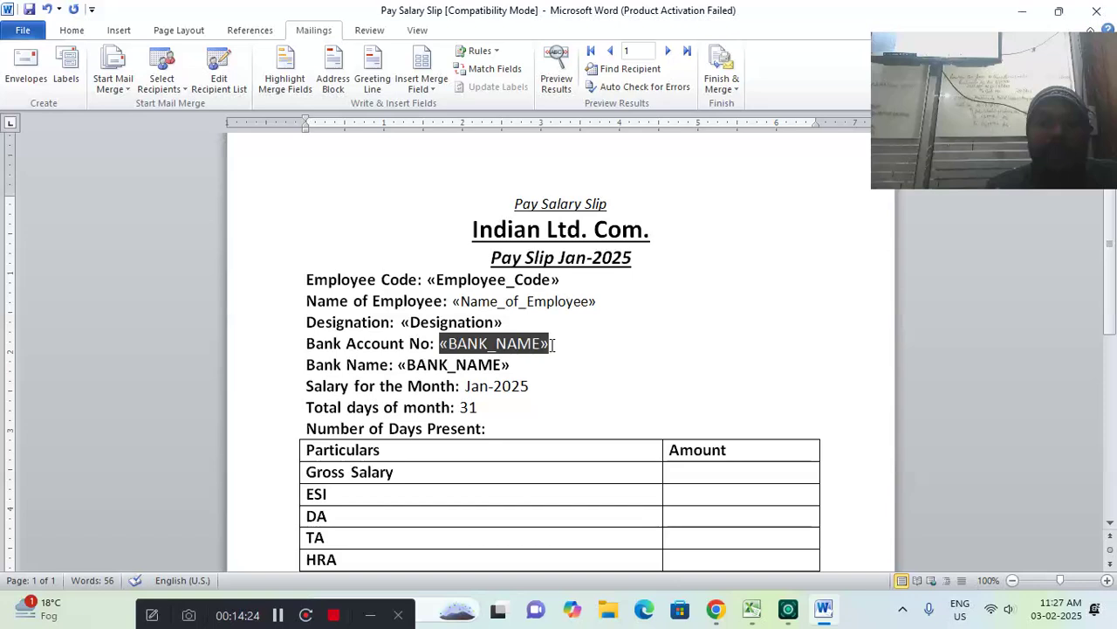
{"action": "left_click", "coordinate": [422, 88]}
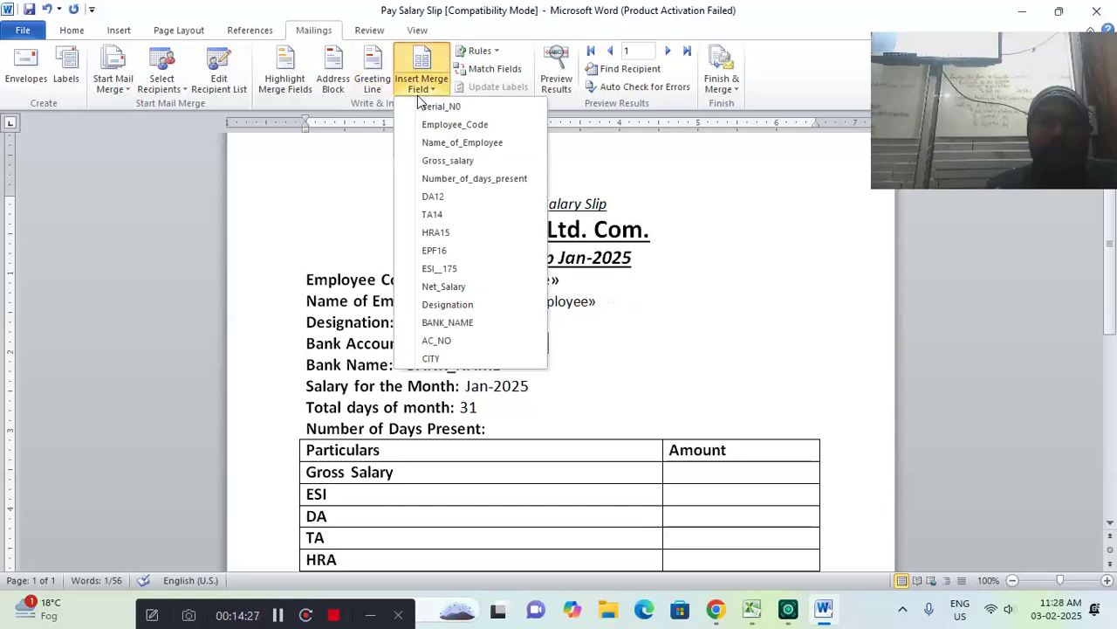
{"action": "left_click", "coordinate": [439, 340]}
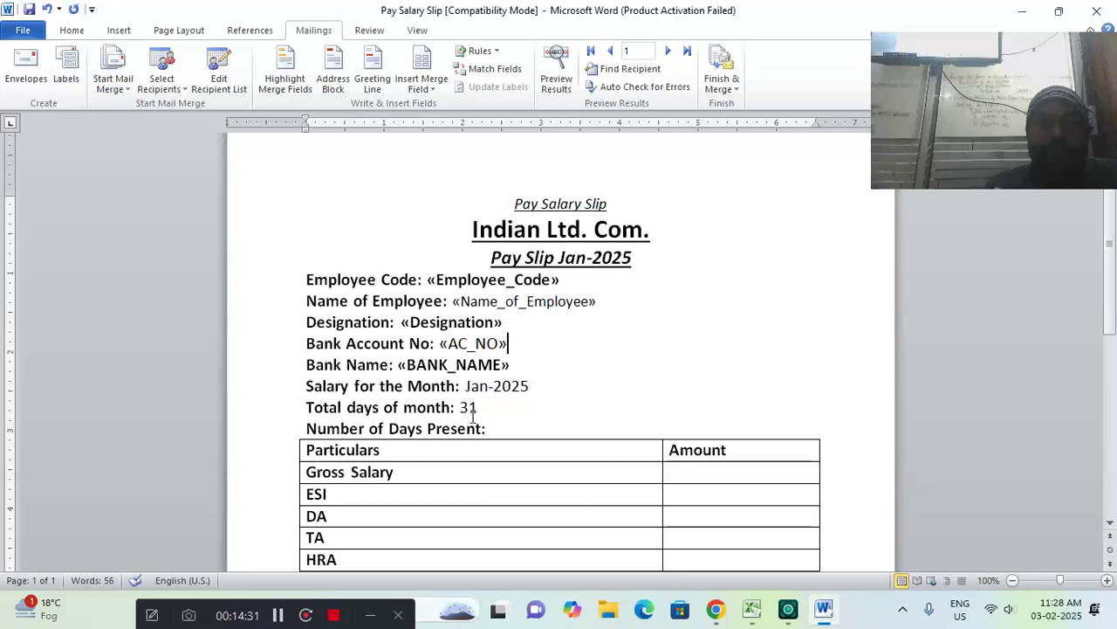
Remove the bold formatting from the BANK_NAME merge field after "Bank Name:".
{"action": "left_click_drag", "start_coordinate": [397, 365], "coordinate": [512, 365]}
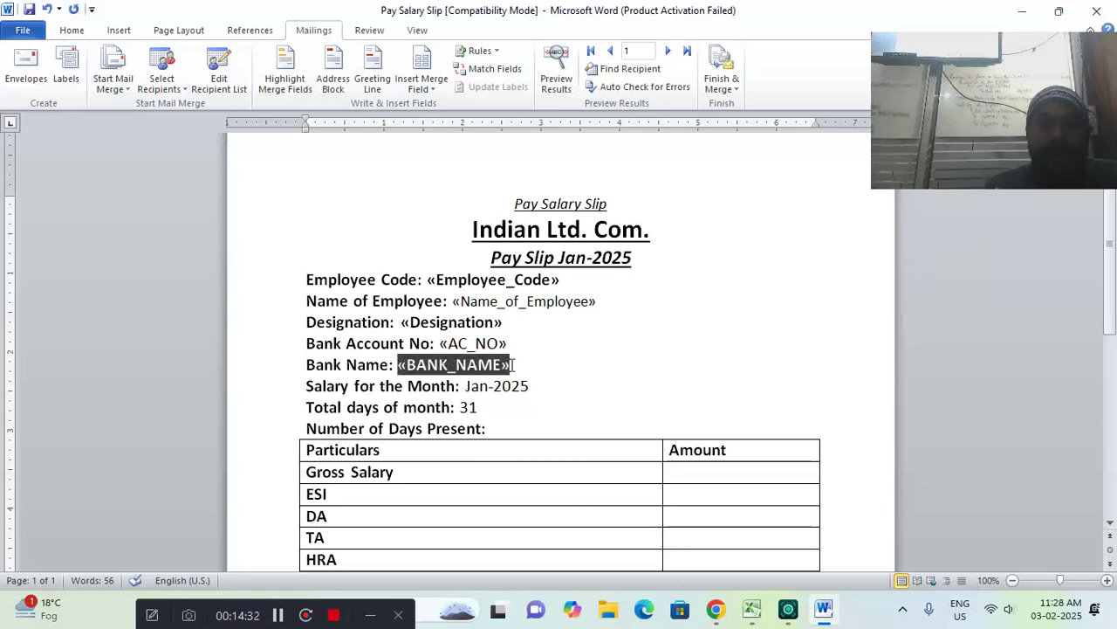
{"action": "left_click", "coordinate": [72, 30]}
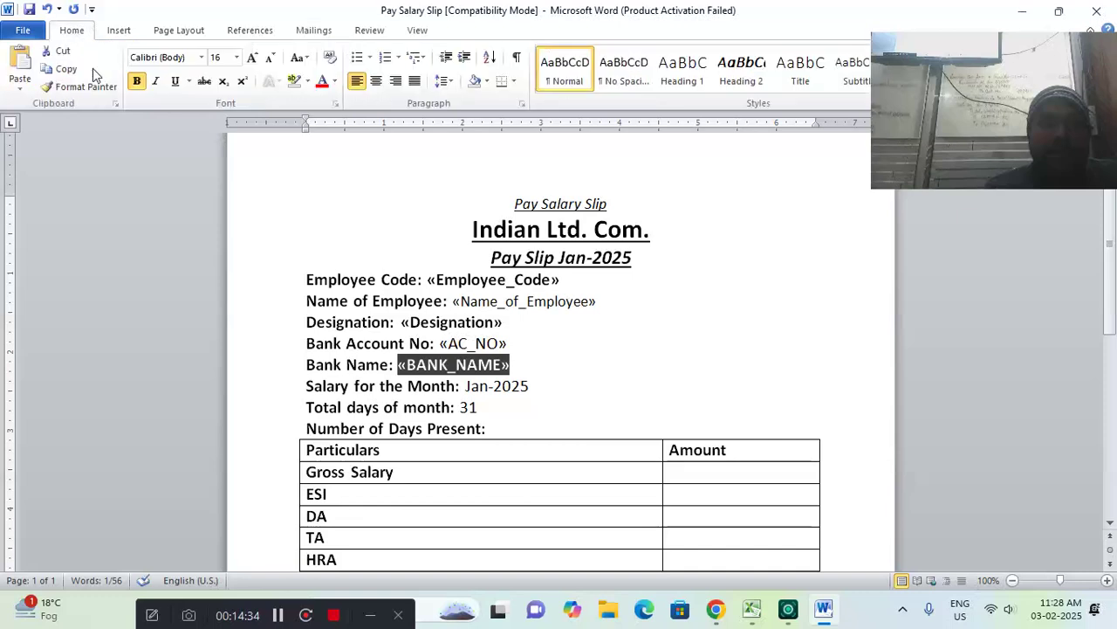
{"action": "left_click", "coordinate": [136, 81]}
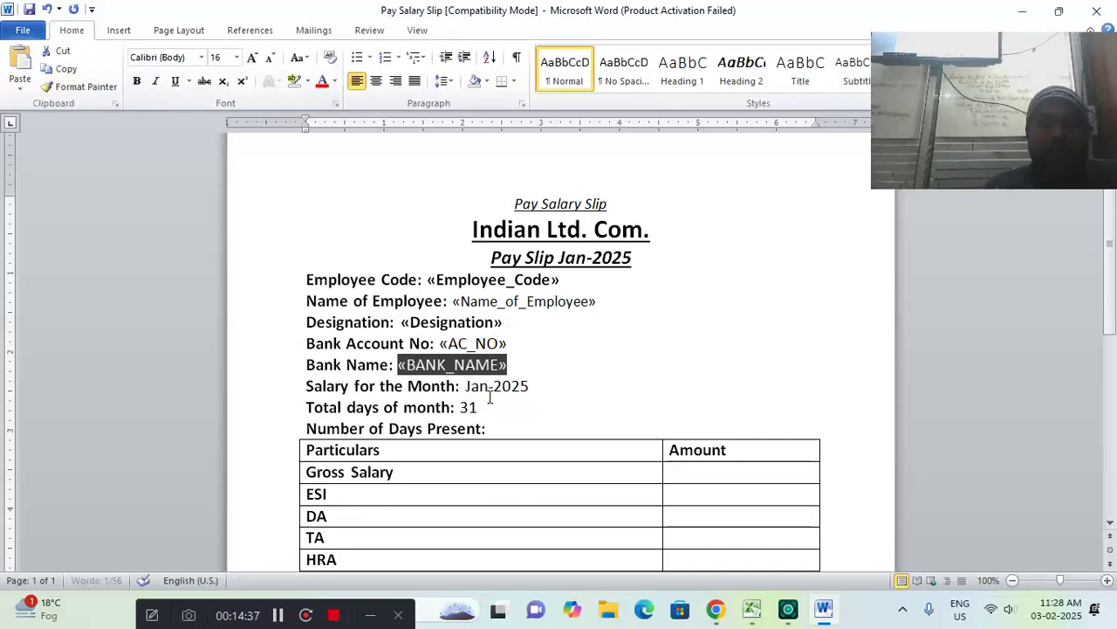
Insert the Number_of_days_present merge field after the "Number of Days Present:" label.
{"action": "left_click", "coordinate": [502, 430]}
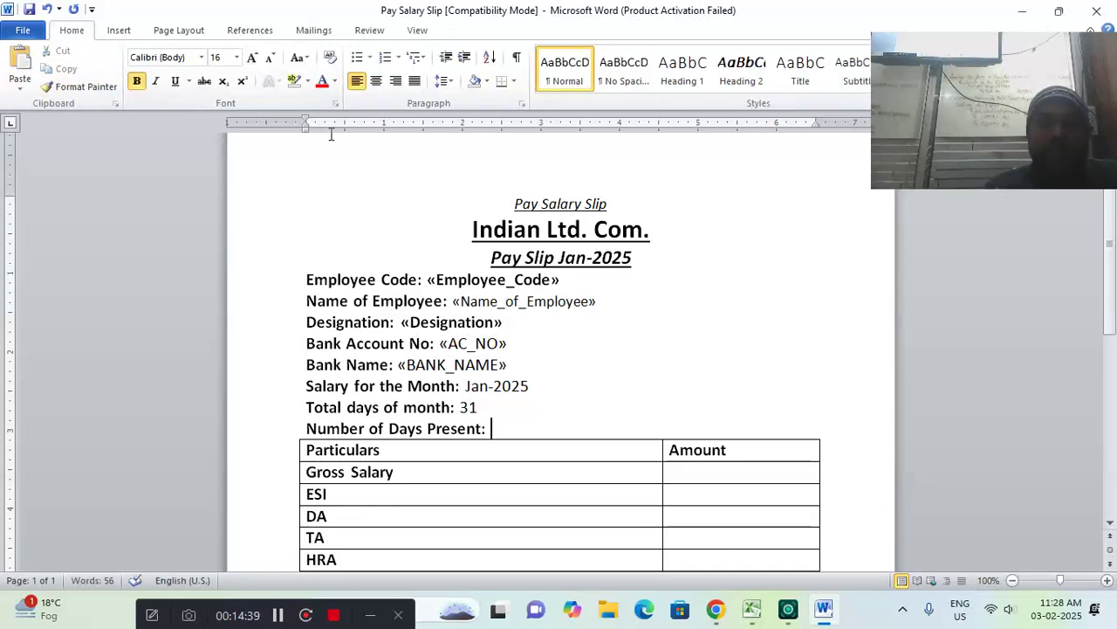
{"action": "left_click", "coordinate": [314, 32]}
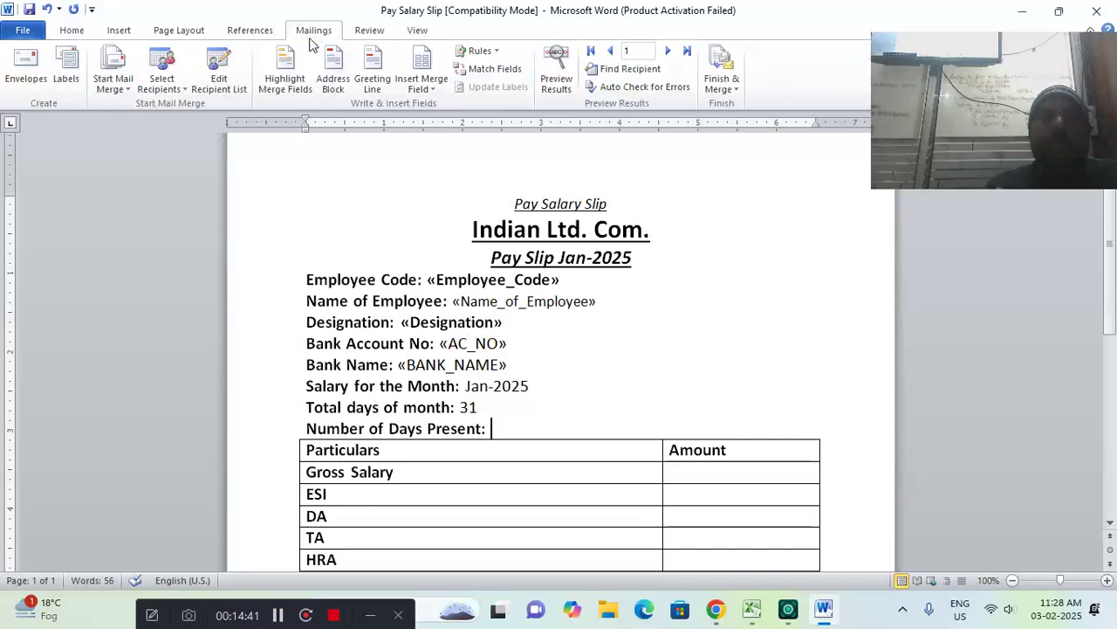
{"action": "left_click", "coordinate": [423, 87]}
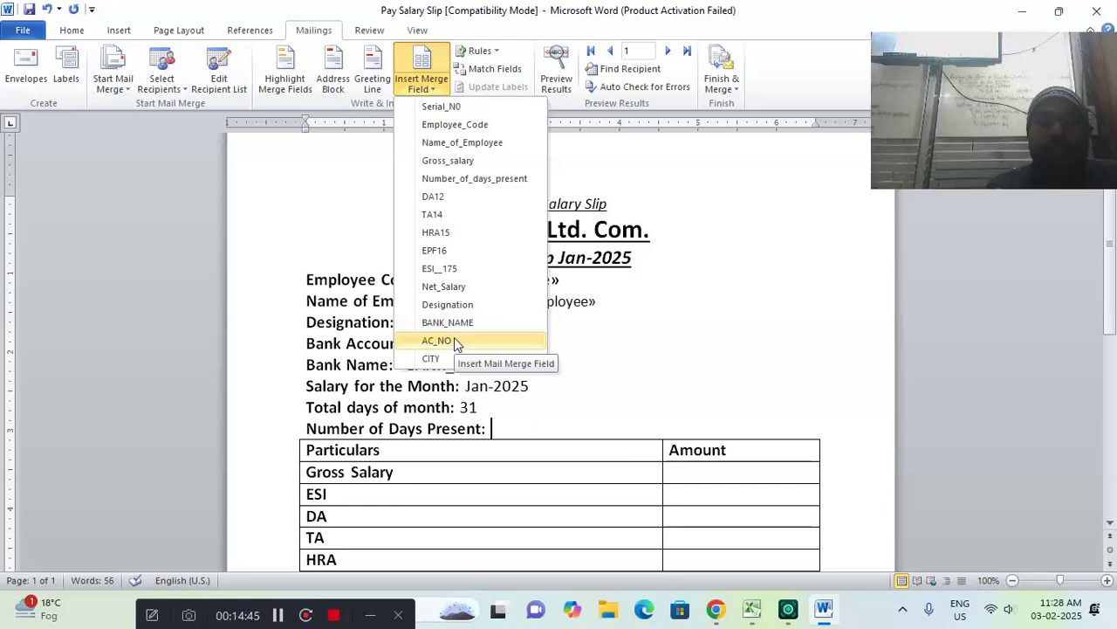
{"action": "left_click", "coordinate": [474, 179]}
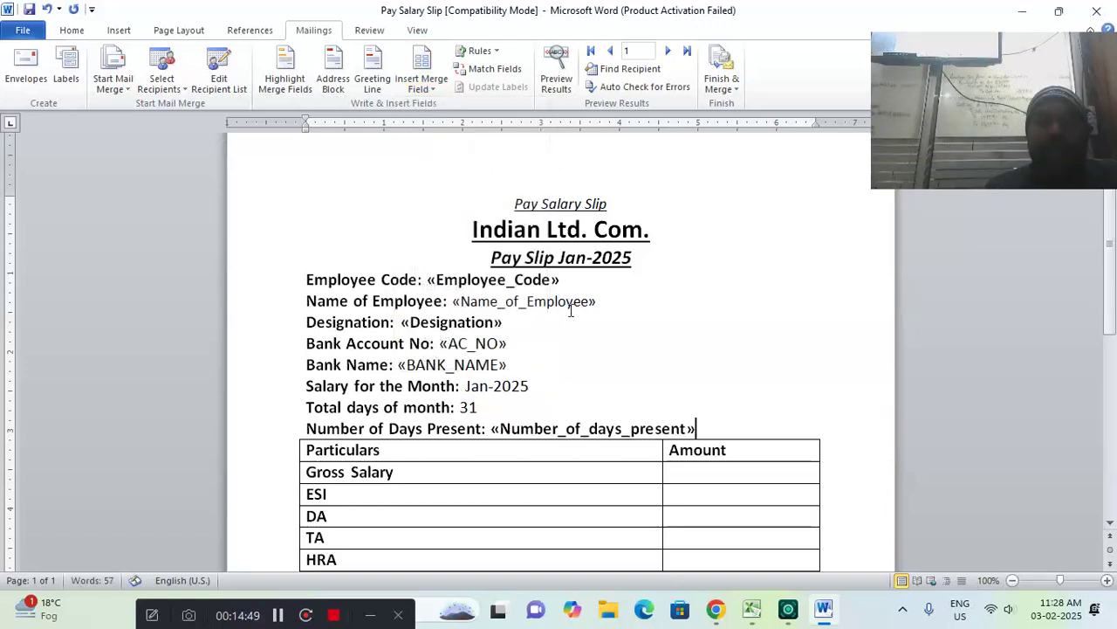
Insert the Gross_salary merge field in the Amount cell of the Gross Salary row.
{"action": "left_click", "coordinate": [676, 472]}
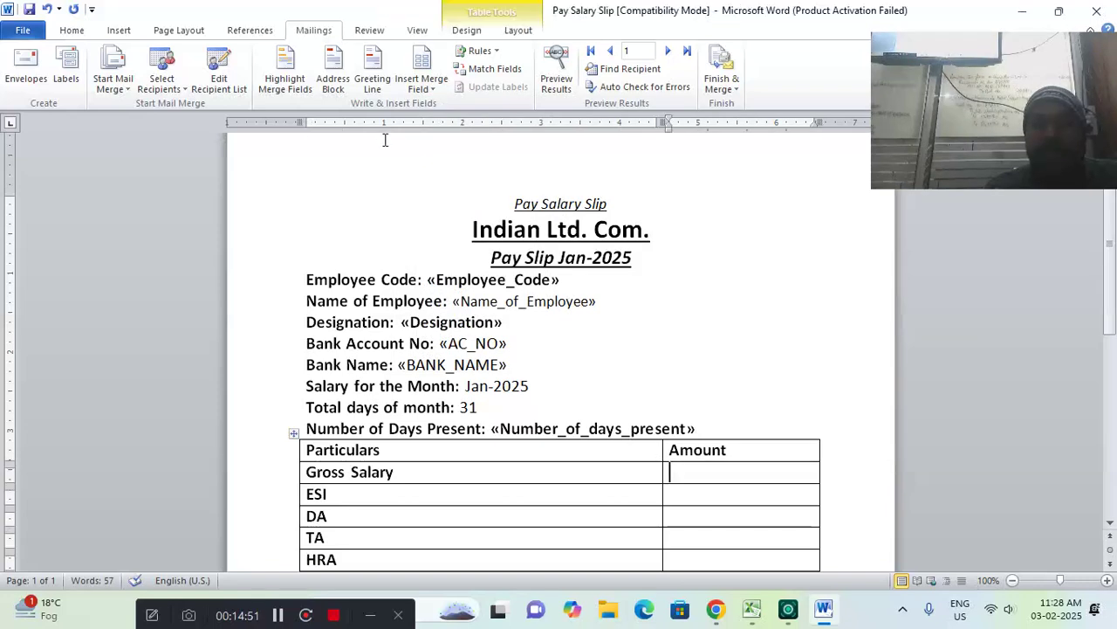
{"action": "left_click", "coordinate": [435, 90]}
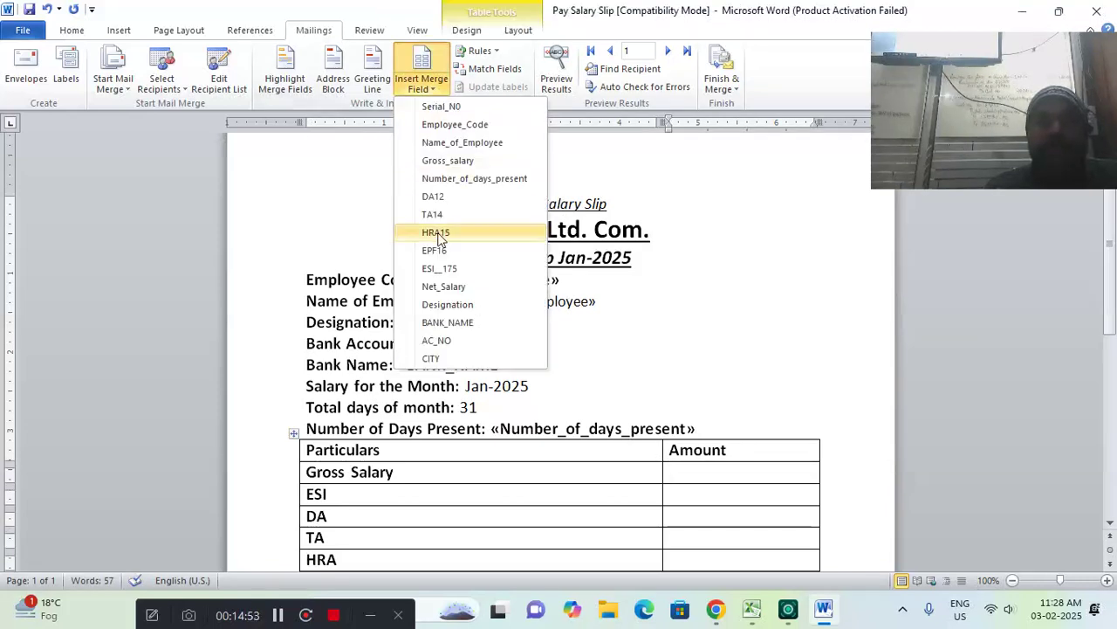
{"action": "left_click", "coordinate": [447, 160]}
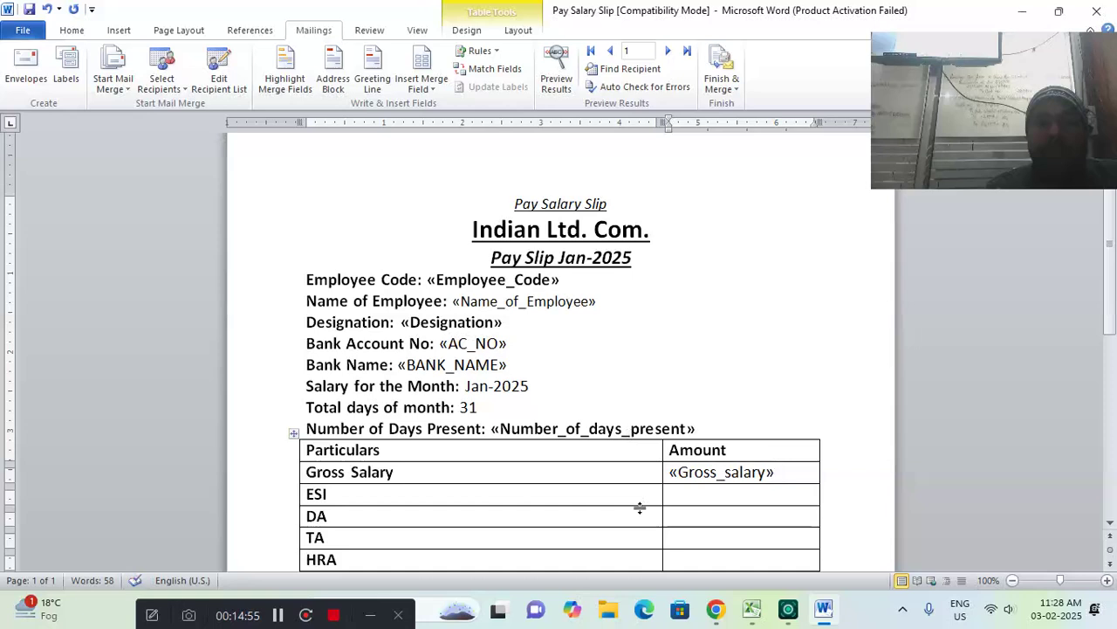
Insert the ESI__175 merge field in the ESI row's Amount cell and DA12 in the DA row's.
{"action": "key", "text": "Down"}
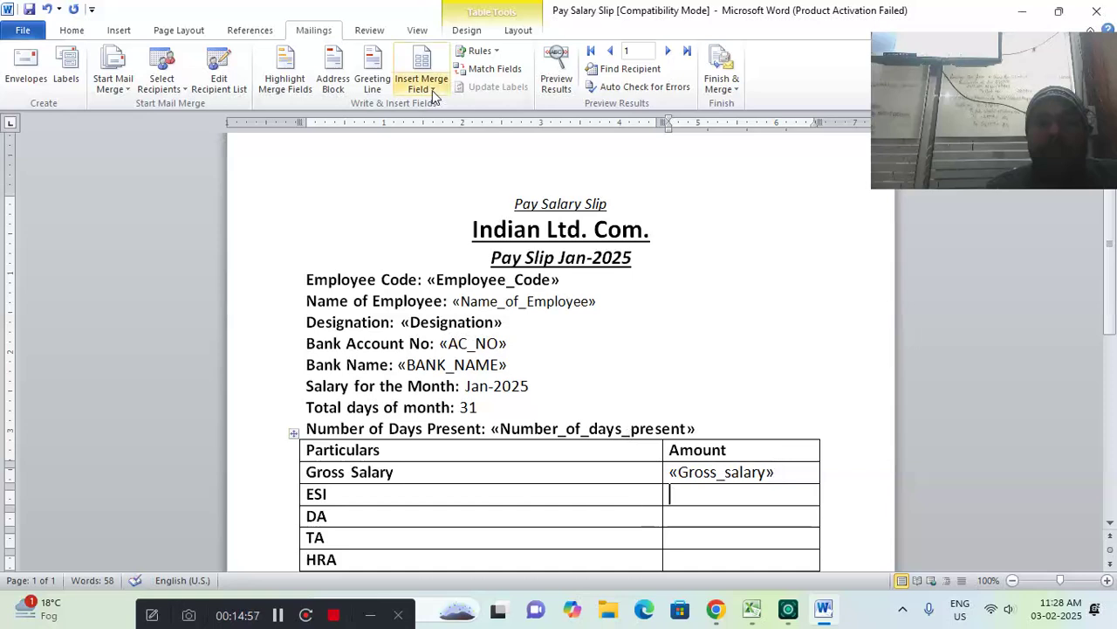
{"action": "left_click", "coordinate": [435, 90]}
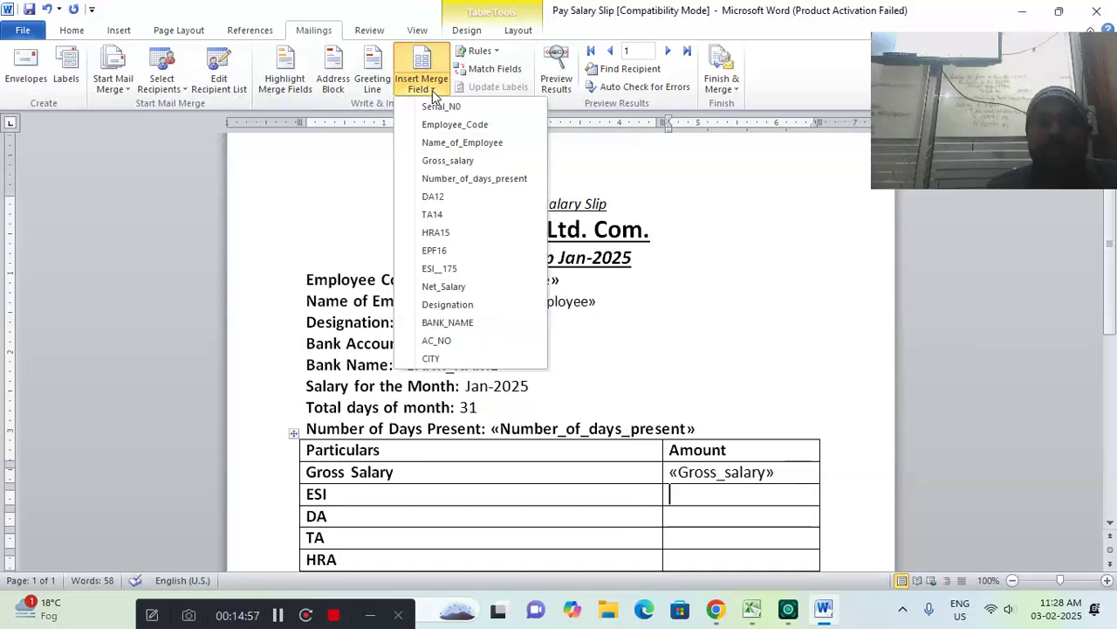
{"action": "left_click", "coordinate": [441, 268]}
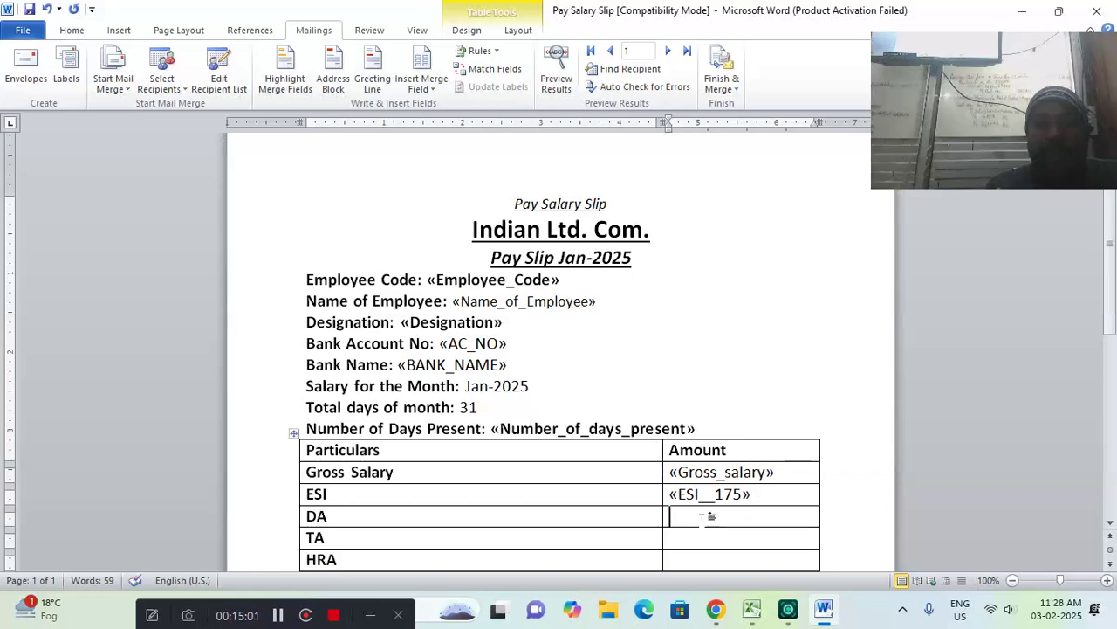
{"action": "key", "text": "Down"}
{"action": "left_click", "coordinate": [431, 89]}
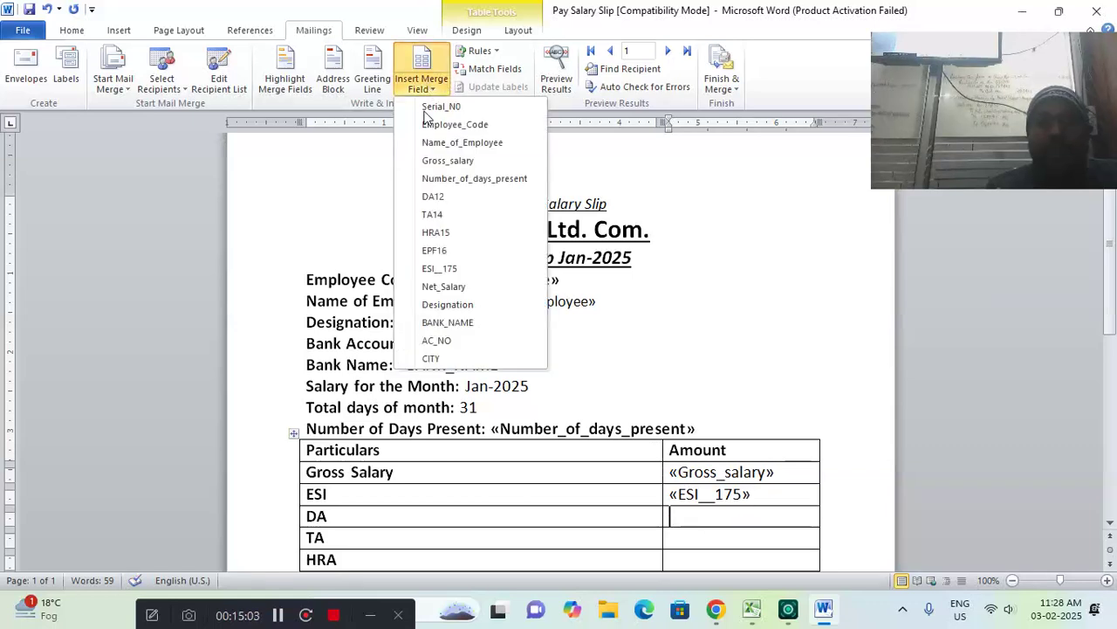
{"action": "left_click", "coordinate": [434, 197]}
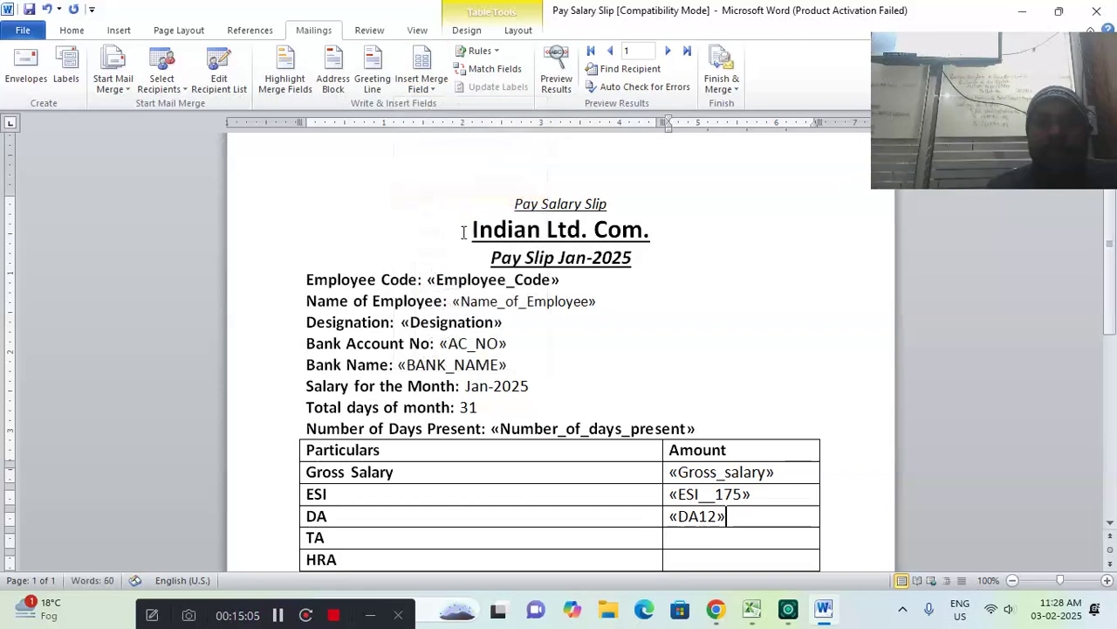
Insert the TA14 merge field in the TA row's Amount cell and HRA15 in the HRA row's.
{"action": "left_click", "coordinate": [686, 534]}
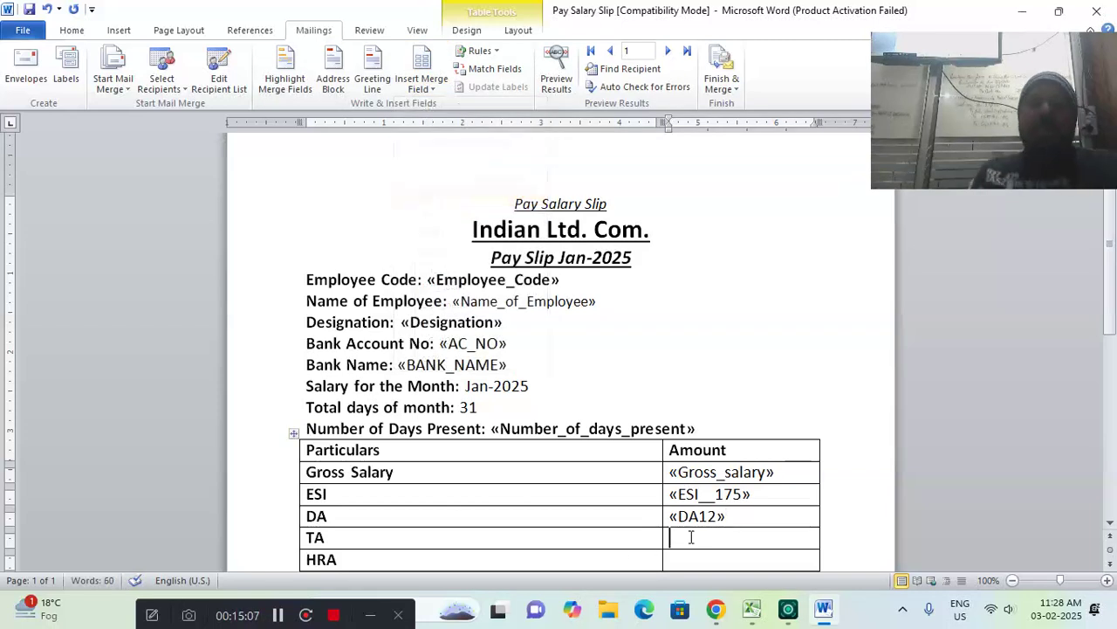
{"action": "left_click", "coordinate": [423, 88]}
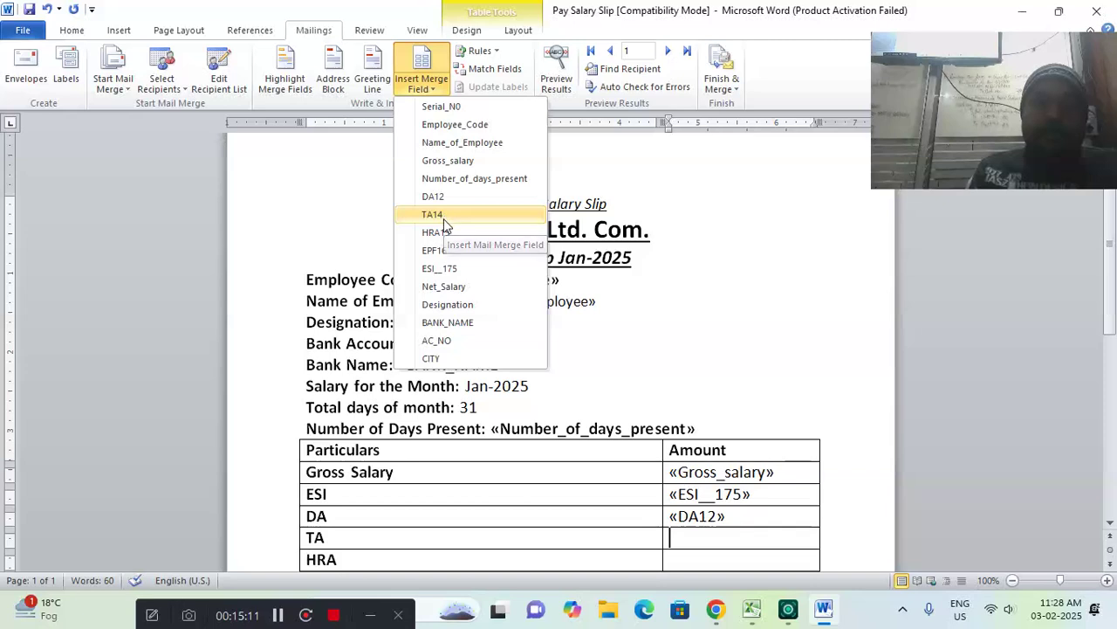
{"action": "left_click", "coordinate": [443, 218]}
{"action": "left_click", "coordinate": [682, 556]}
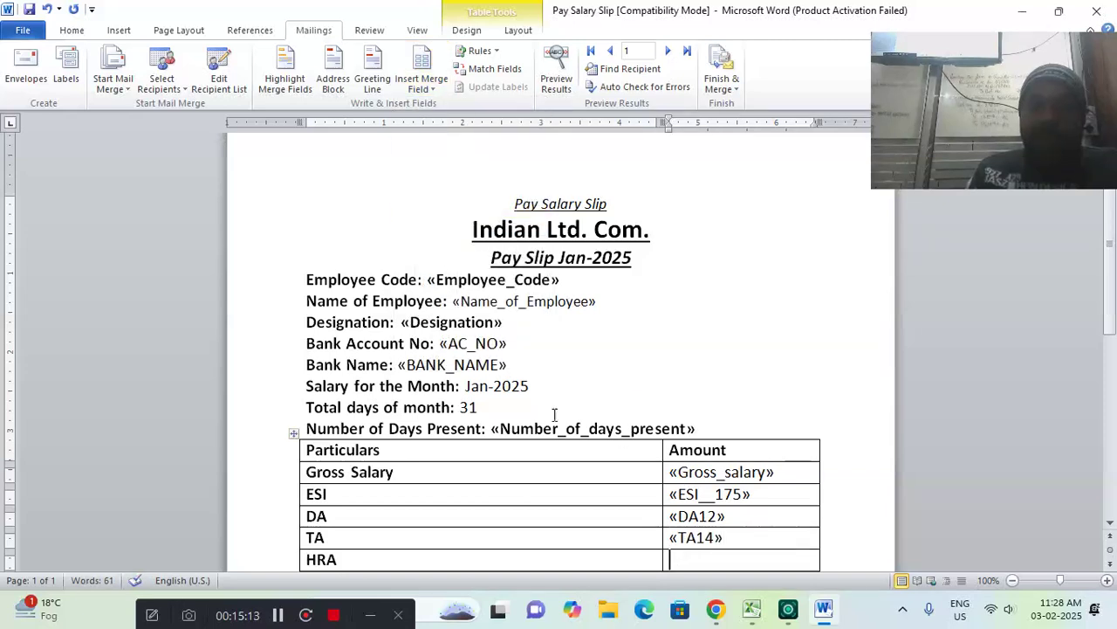
{"action": "left_click", "coordinate": [423, 83]}
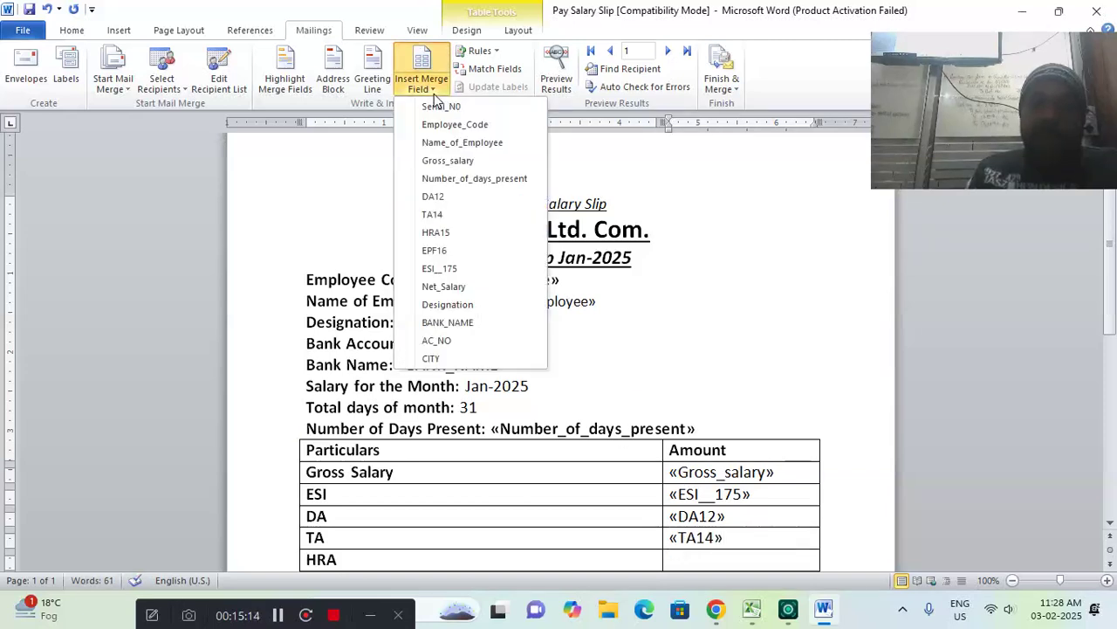
{"action": "left_click", "coordinate": [451, 232]}
Insert the EPF16 merge field in the EPF row's Amount cell and Net_Salary in the Net Salary row's.
{"action": "scroll", "coordinate": [1114, 336], "scroll_direction": "down", "scroll_amount": 5}
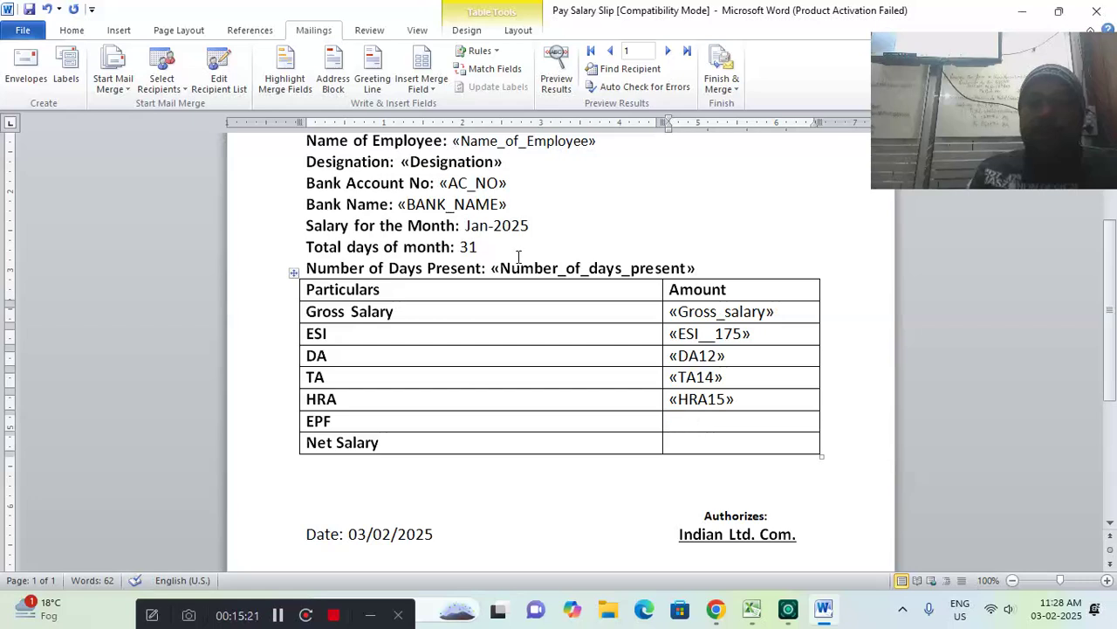
{"action": "left_click", "coordinate": [428, 89]}
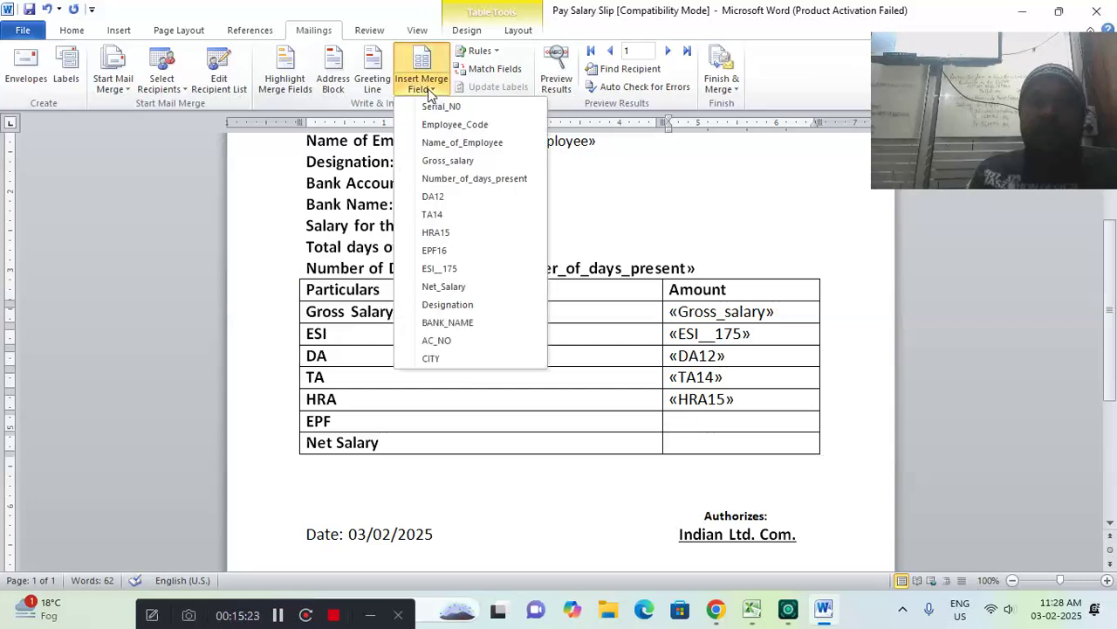
{"action": "left_click", "coordinate": [442, 251]}
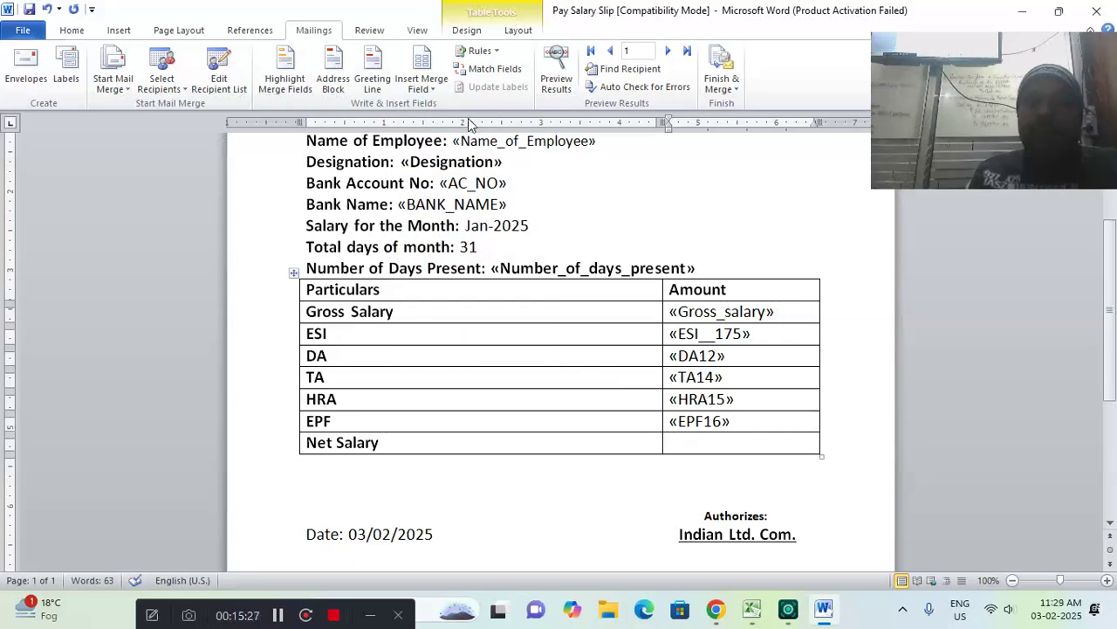
{"action": "left_click", "coordinate": [434, 90]}
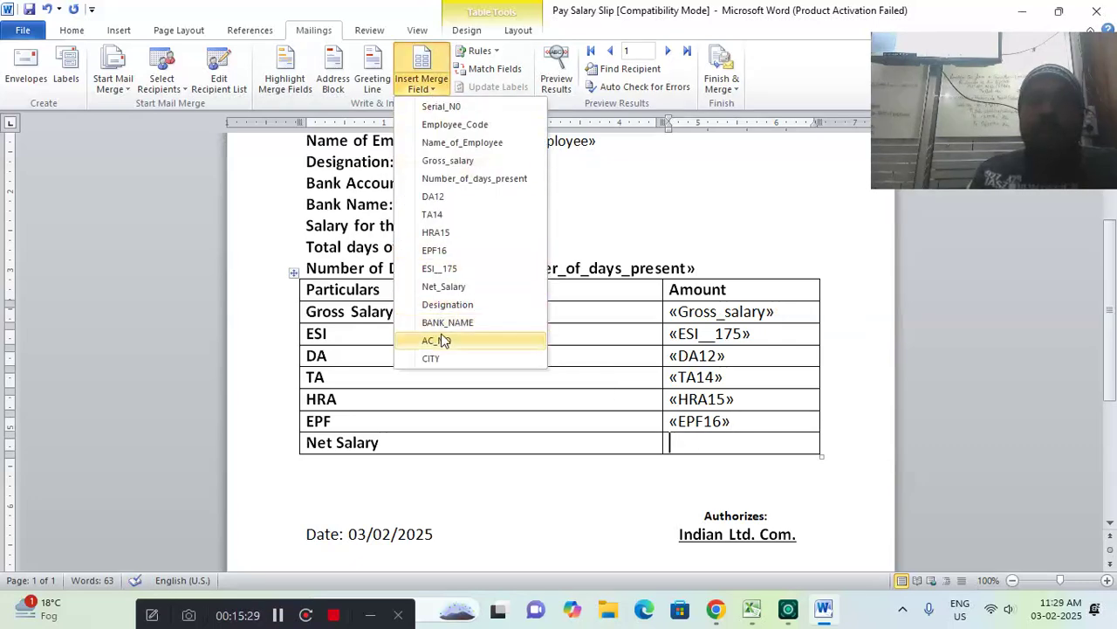
{"action": "left_click", "coordinate": [441, 286]}
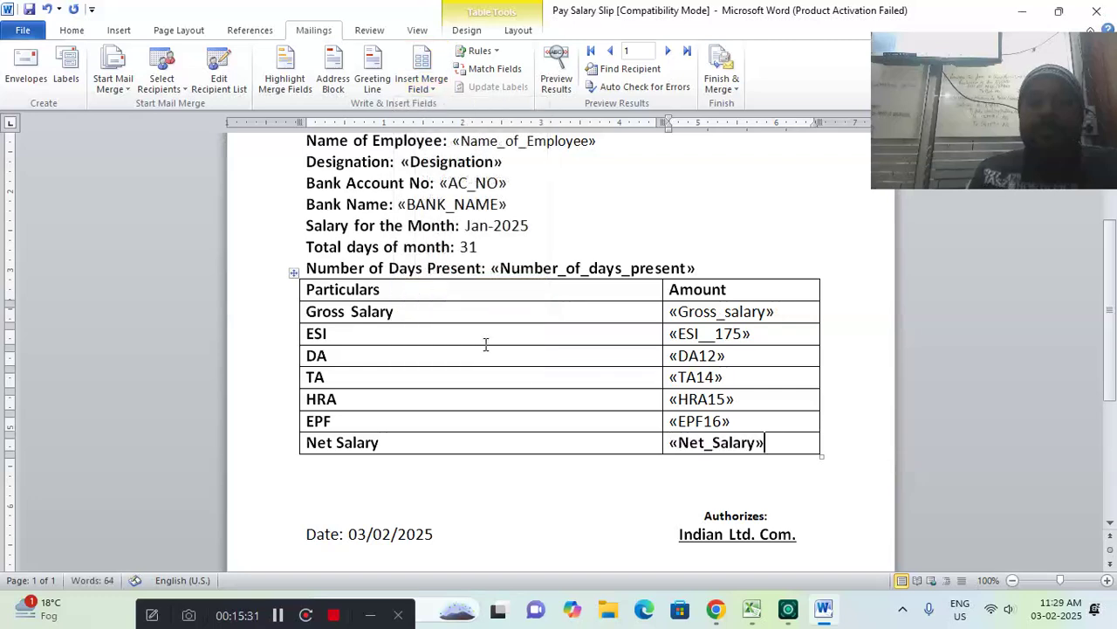
Highlight all merge fields in the pay slip and turn on the preview of the merged results.
{"action": "left_click_drag", "start_coordinate": [1108, 384], "coordinate": [1108, 340]}
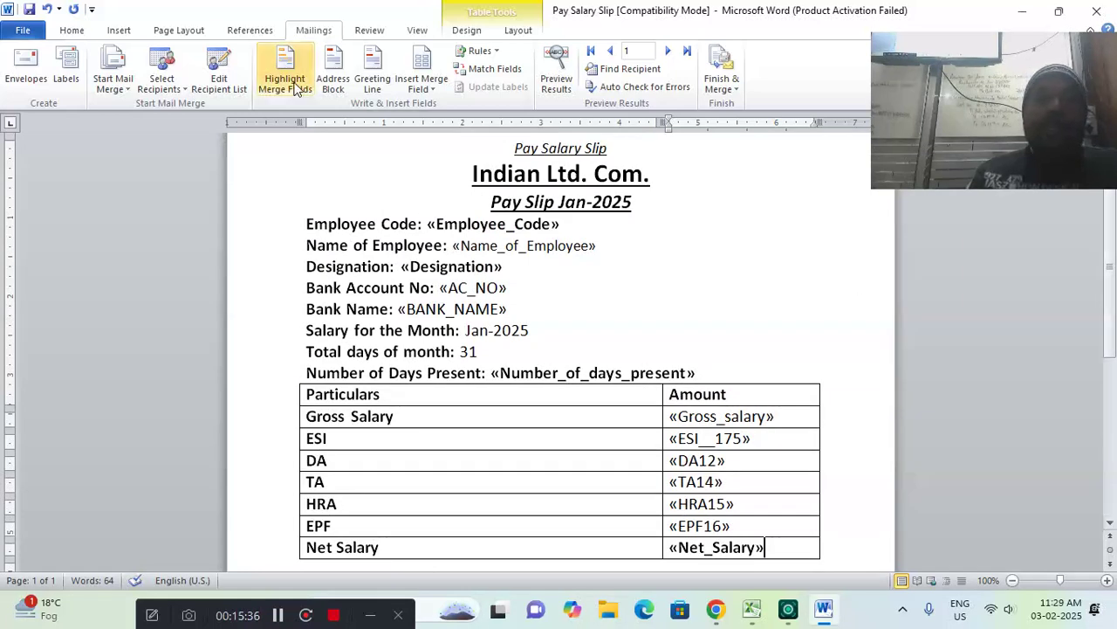
{"action": "left_click", "coordinate": [295, 83]}
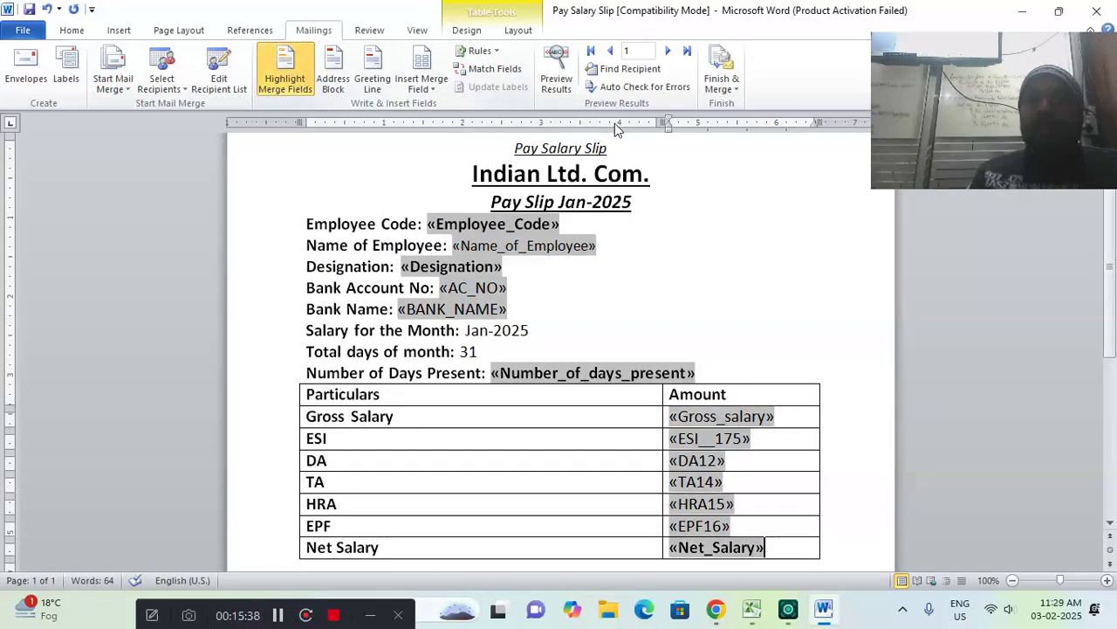
{"action": "left_click", "coordinate": [563, 75]}
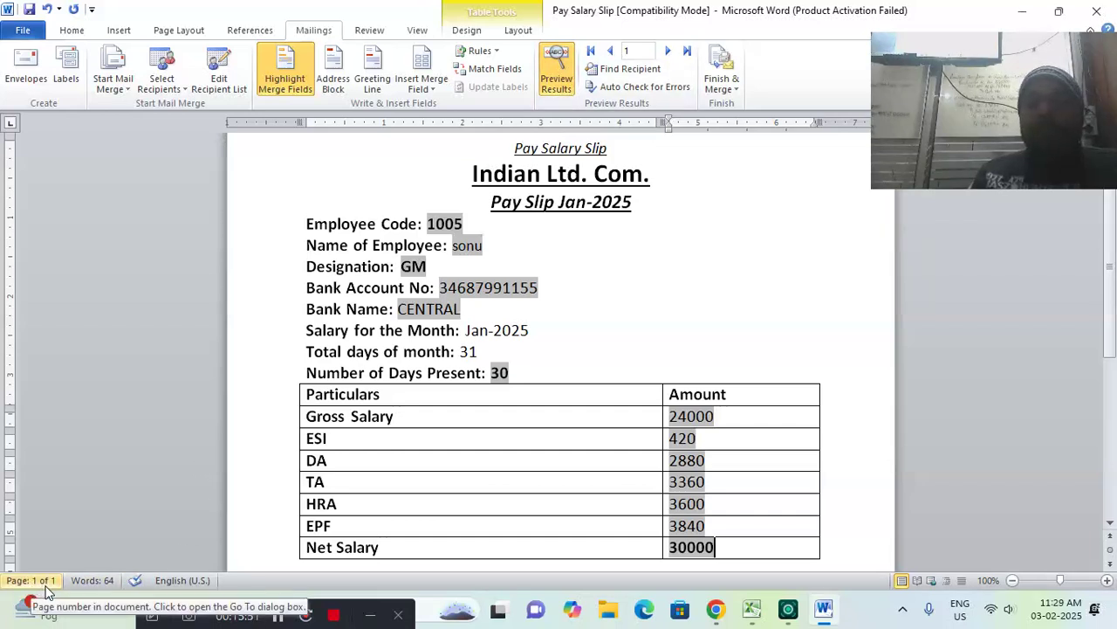
Step through the merged pay slips record by record up to record 12 to check each employee's data.
{"action": "left_click", "coordinate": [668, 51]}
{"action": "double_click", "coordinate": [668, 51]}
{"action": "left_click", "coordinate": [669, 54]}
{"action": "double_click", "coordinate": [669, 54]}
{"action": "left_click", "coordinate": [669, 54]}
{"action": "left_click", "coordinate": [669, 54]}
{"action": "left_click", "coordinate": [669, 54]}
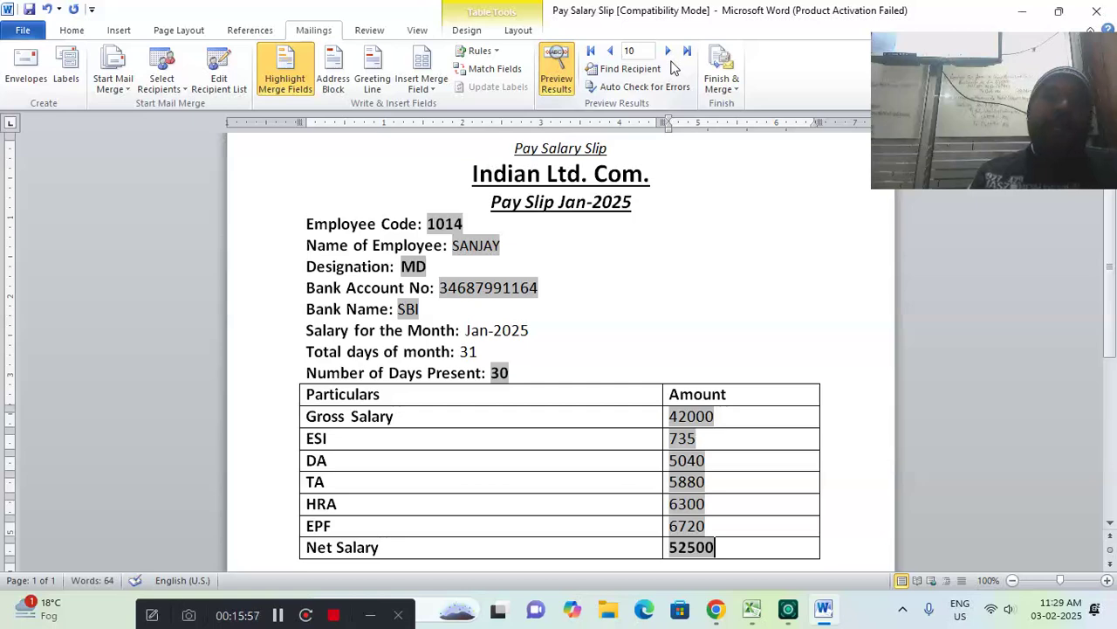
{"action": "double_click", "coordinate": [668, 54]}
Finish the mail merge by merging all records into a new document of individual pay slips.
{"action": "left_click", "coordinate": [714, 95]}
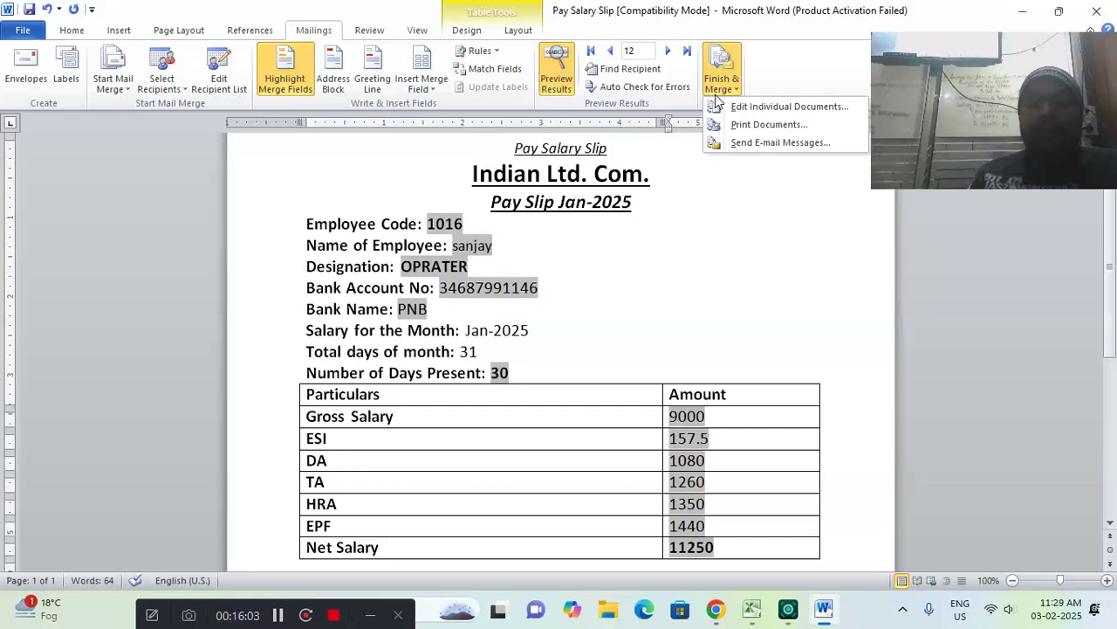
{"action": "left_click", "coordinate": [724, 107]}
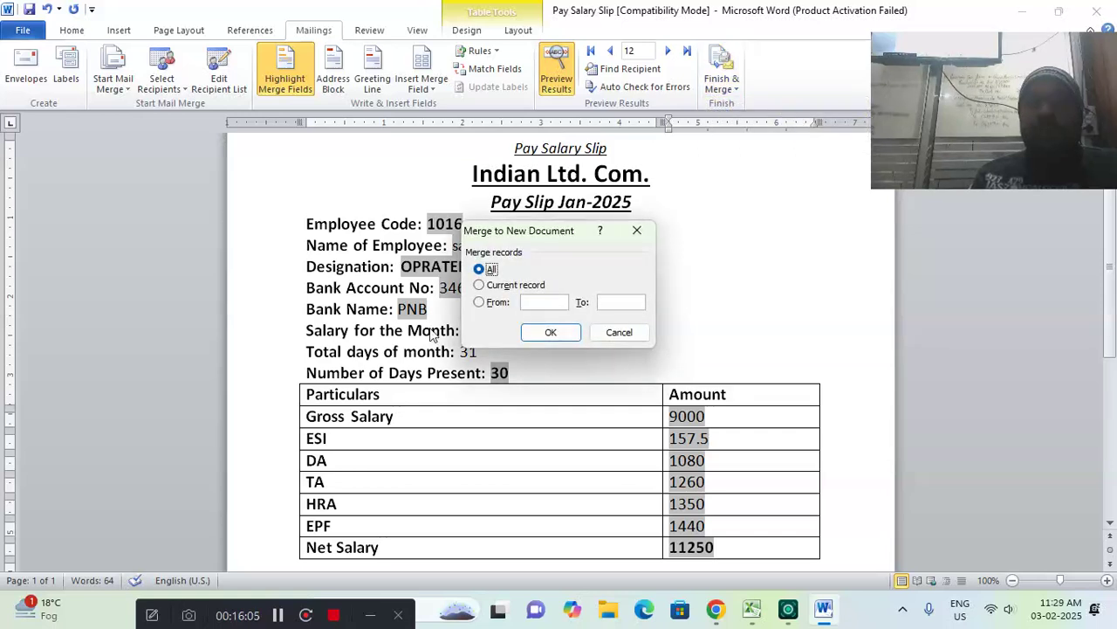
{"action": "left_click", "coordinate": [541, 331]}
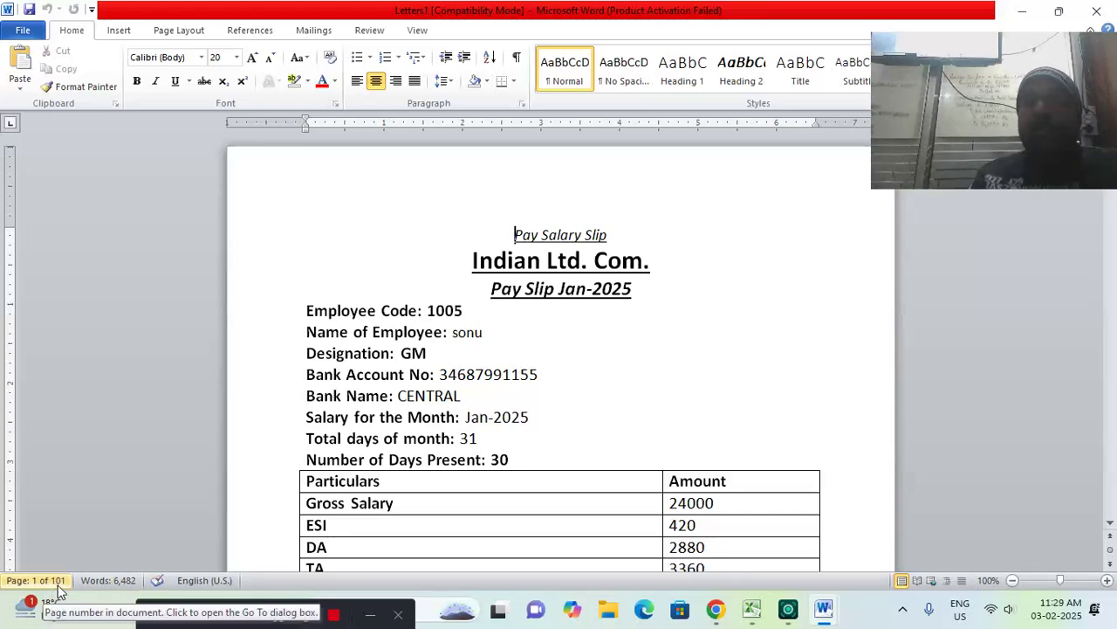
Look through the pages of the merged document to review the individual pay slips.
{"action": "left_click_drag", "start_coordinate": [1013, 78], "coordinate": [162, 154]}
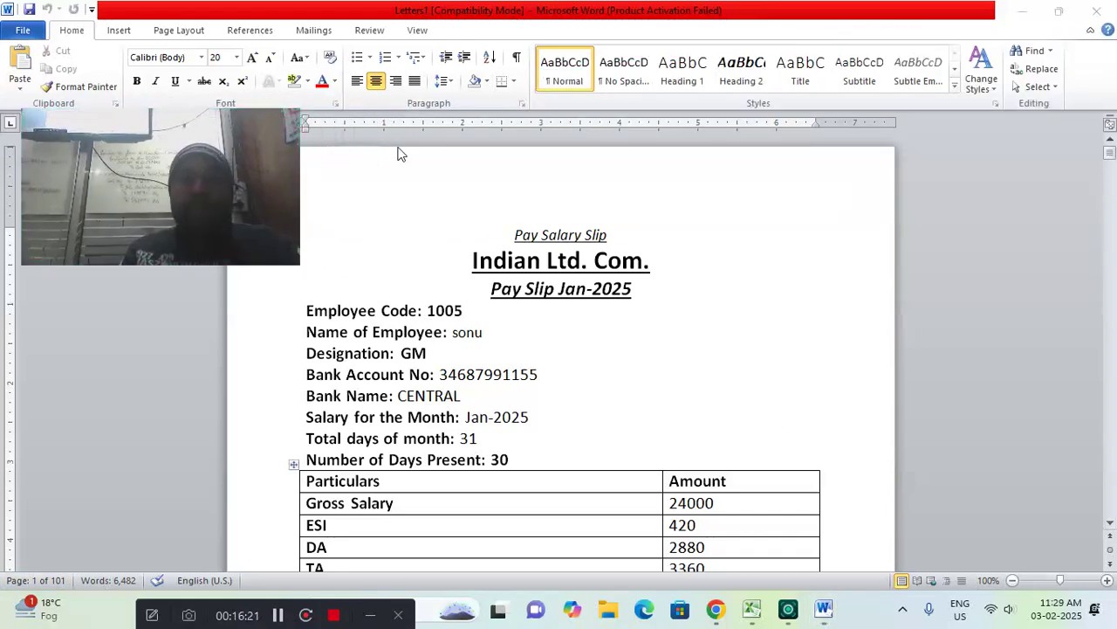
{"action": "mouse_move", "coordinate": [1109, 155]}
{"action": "left_mouse_down"}
{"action": "mouse_move", "coordinate": [1115, 340]}
{"action": "mouse_move", "coordinate": [1115, 147]}
{"action": "left_mouse_up"}
{"action": "left_click_drag", "start_coordinate": [243, 192], "coordinate": [219, 203]}
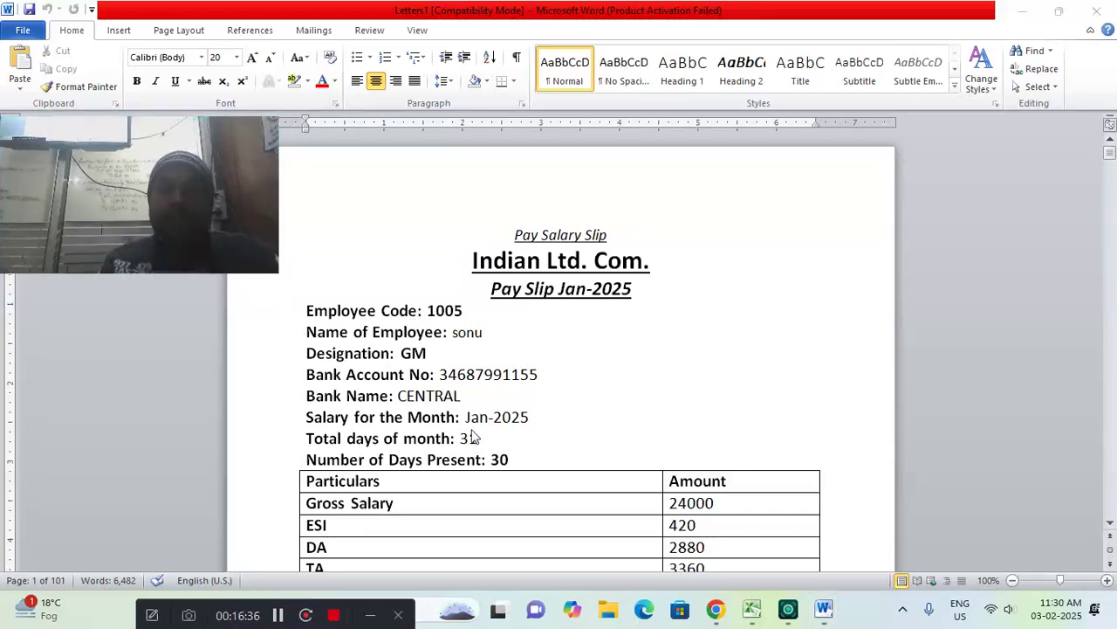
Switch to the salary workbook in Excel and look through the employee records on Sheet1.
{"action": "left_click", "coordinate": [760, 612]}
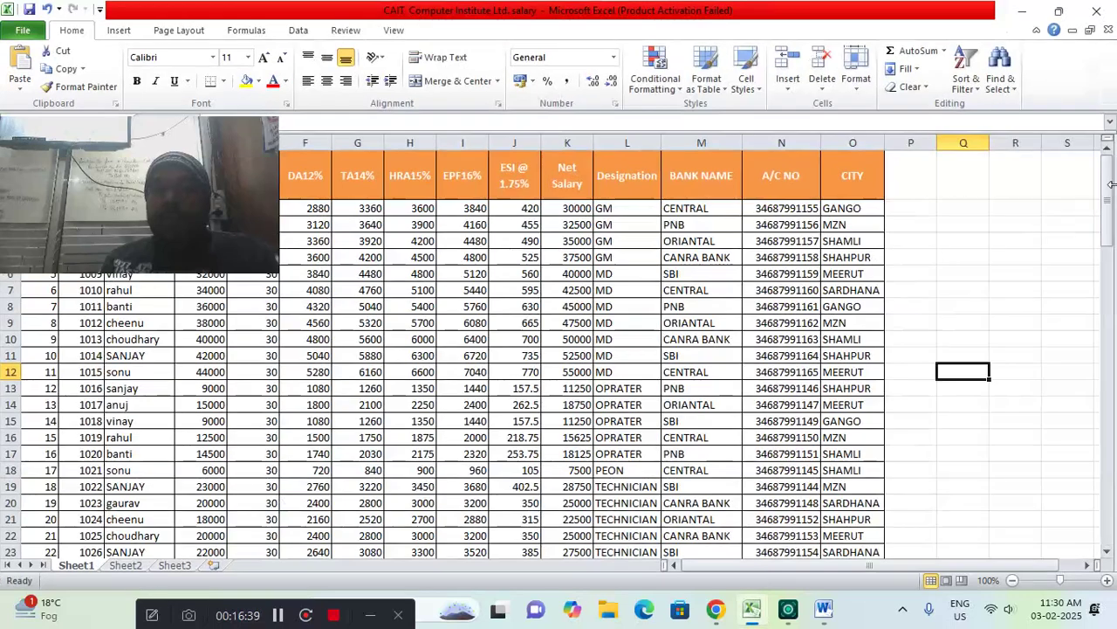
{"action": "left_click_drag", "start_coordinate": [252, 150], "coordinate": [1106, 91]}
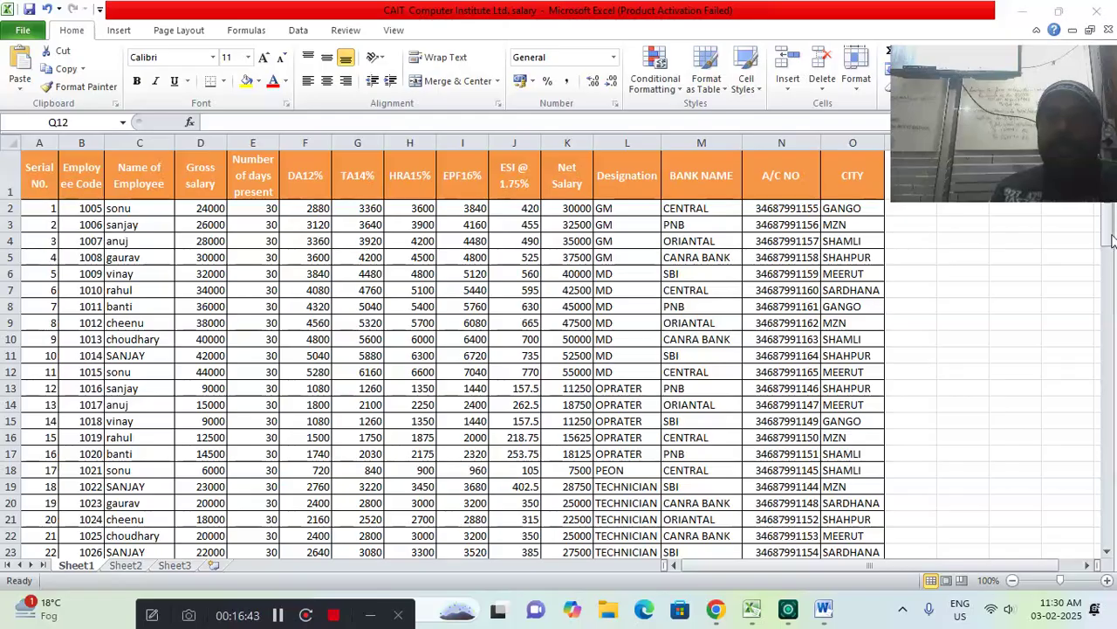
{"action": "mouse_move", "coordinate": [1111, 247]}
{"action": "left_mouse_down"}
{"action": "mouse_move", "coordinate": [1115, 548]}
{"action": "mouse_move", "coordinate": [1114, 226]}
{"action": "left_mouse_up"}
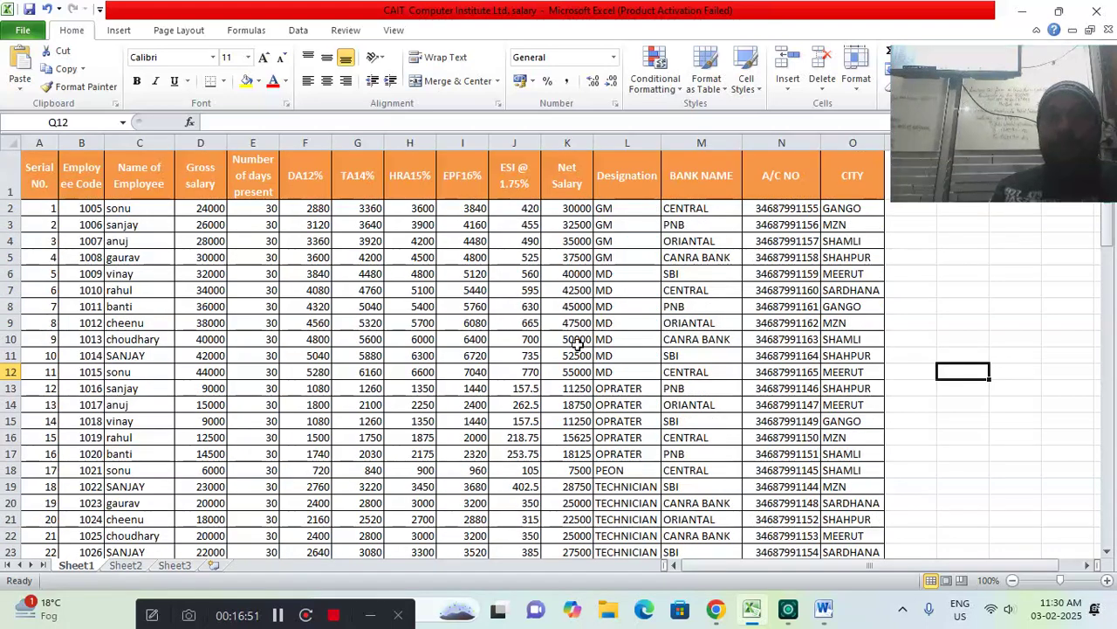